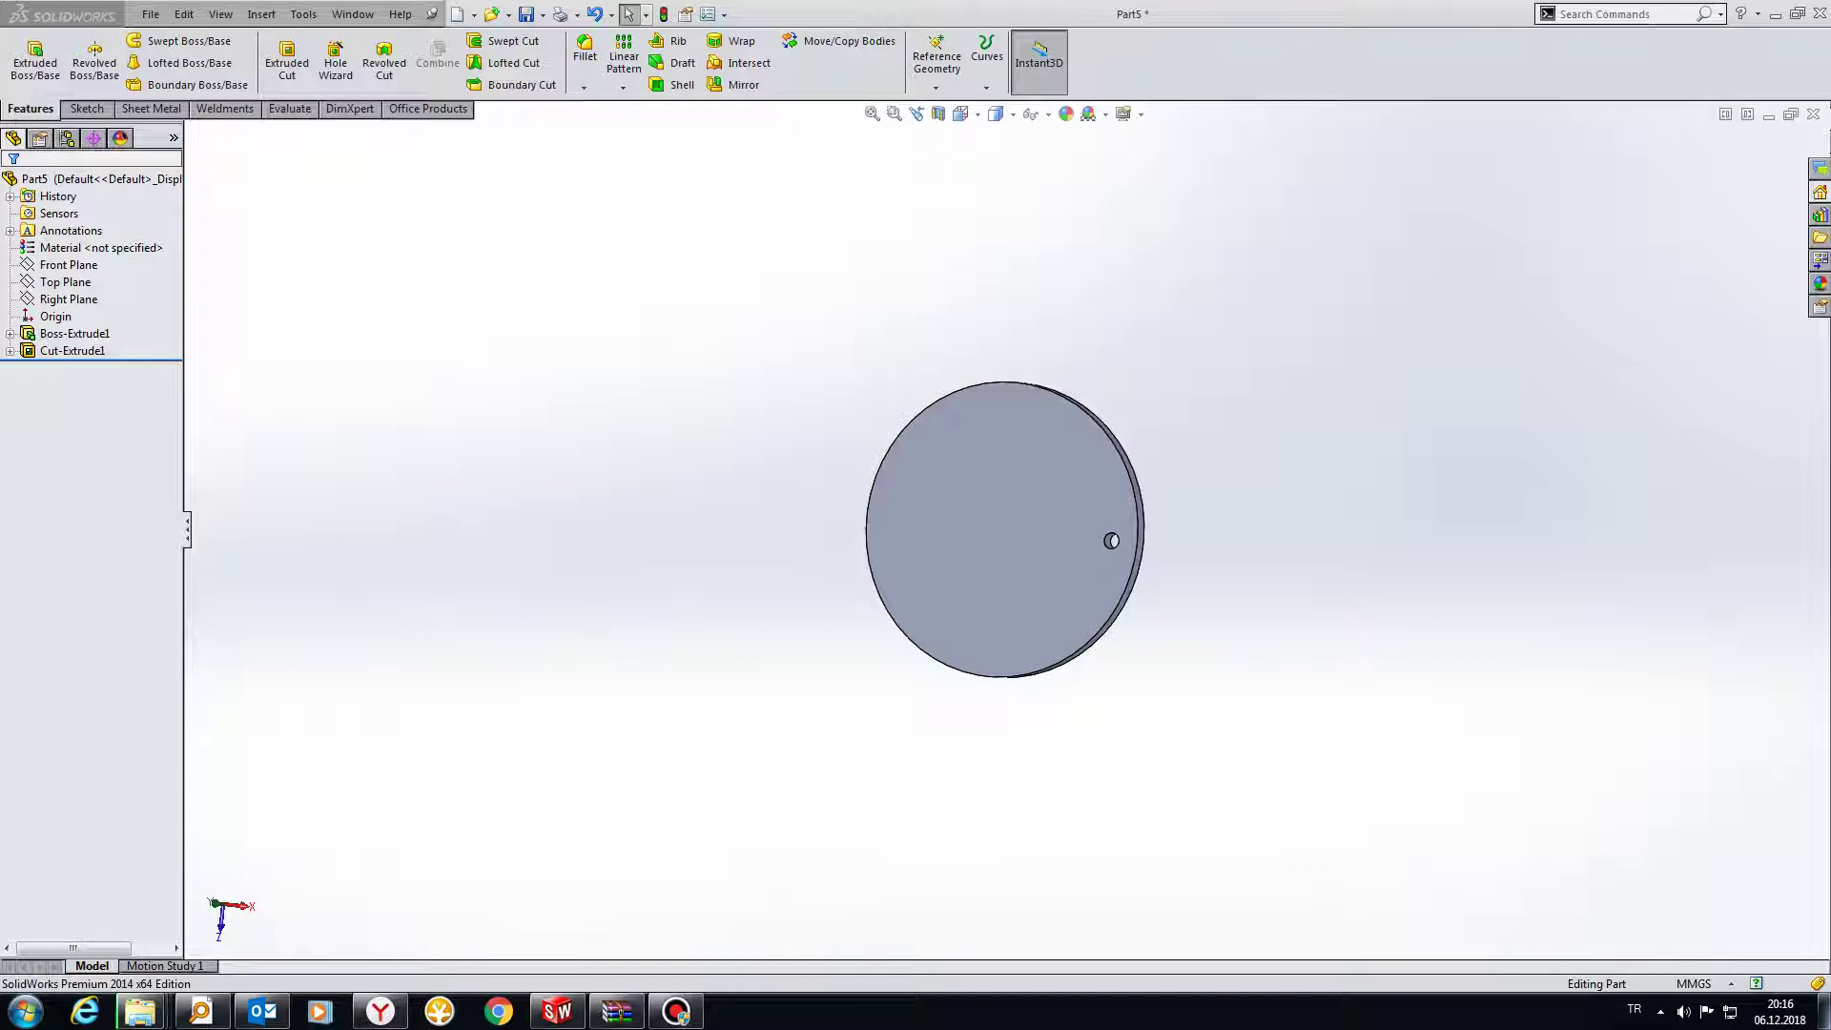
Start a circular pattern, then cancel it for now.
click(622, 87)
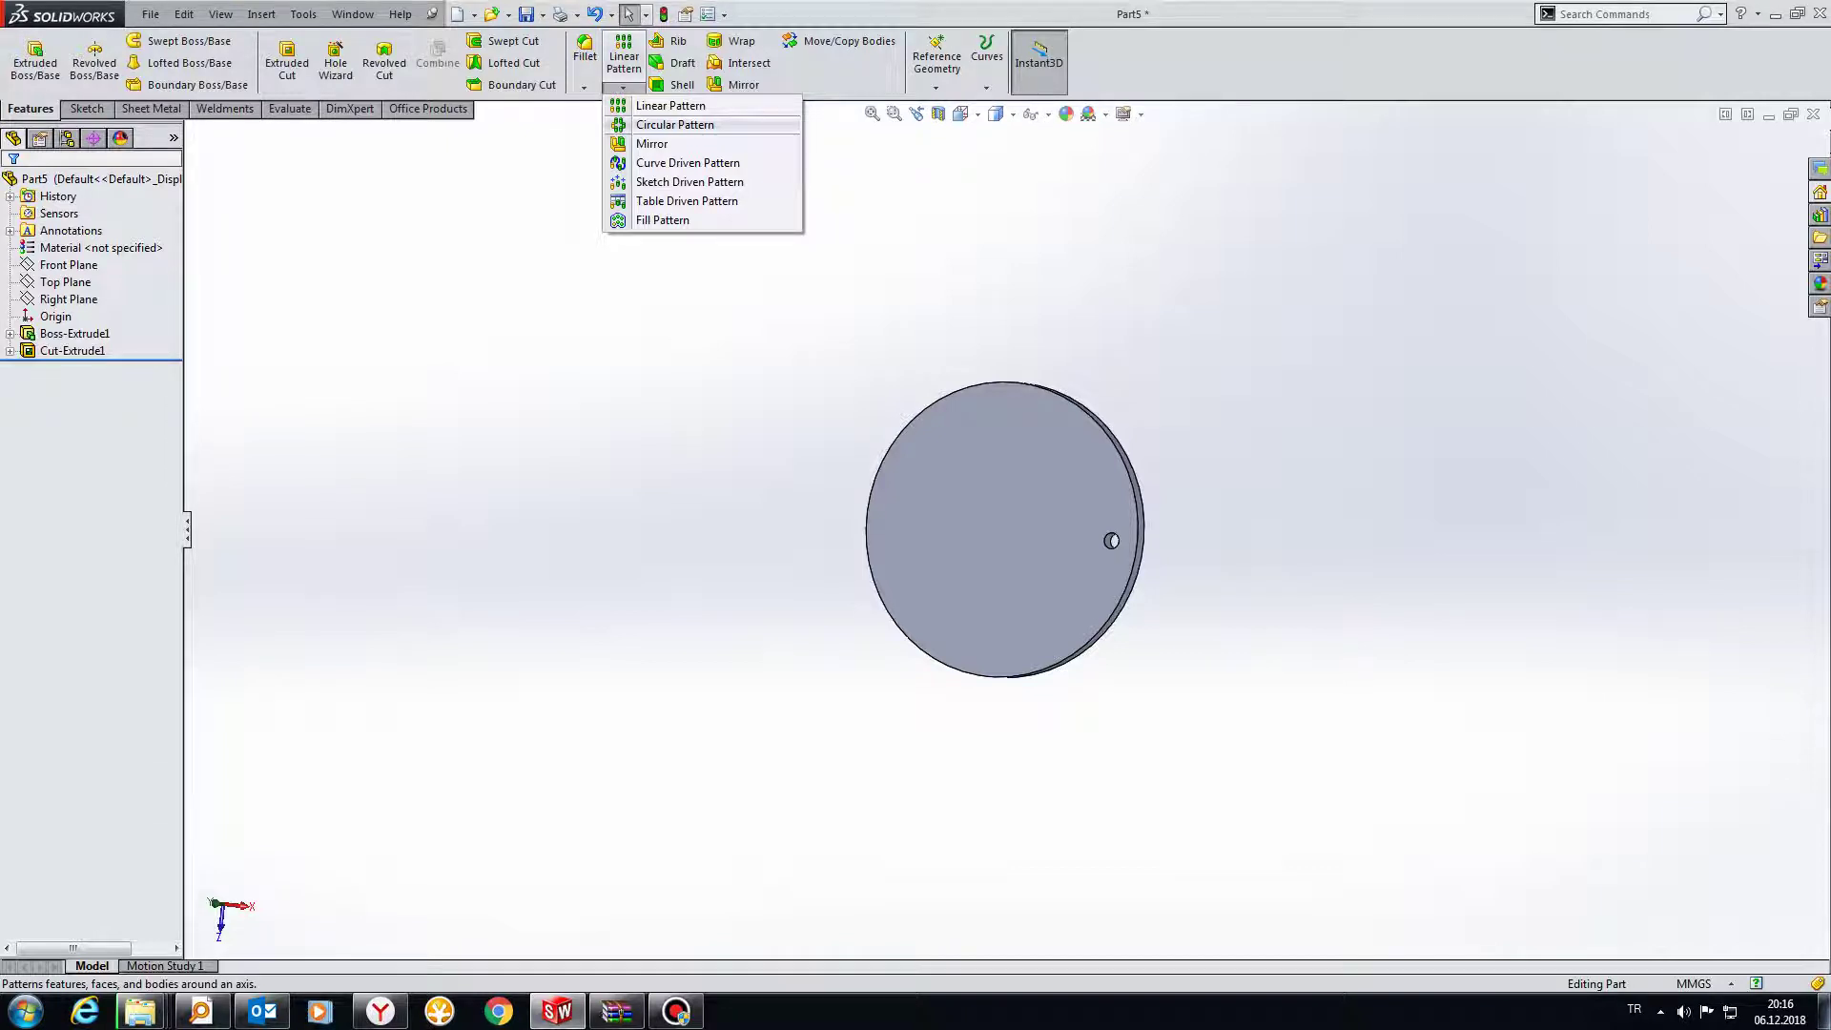
click(675, 125)
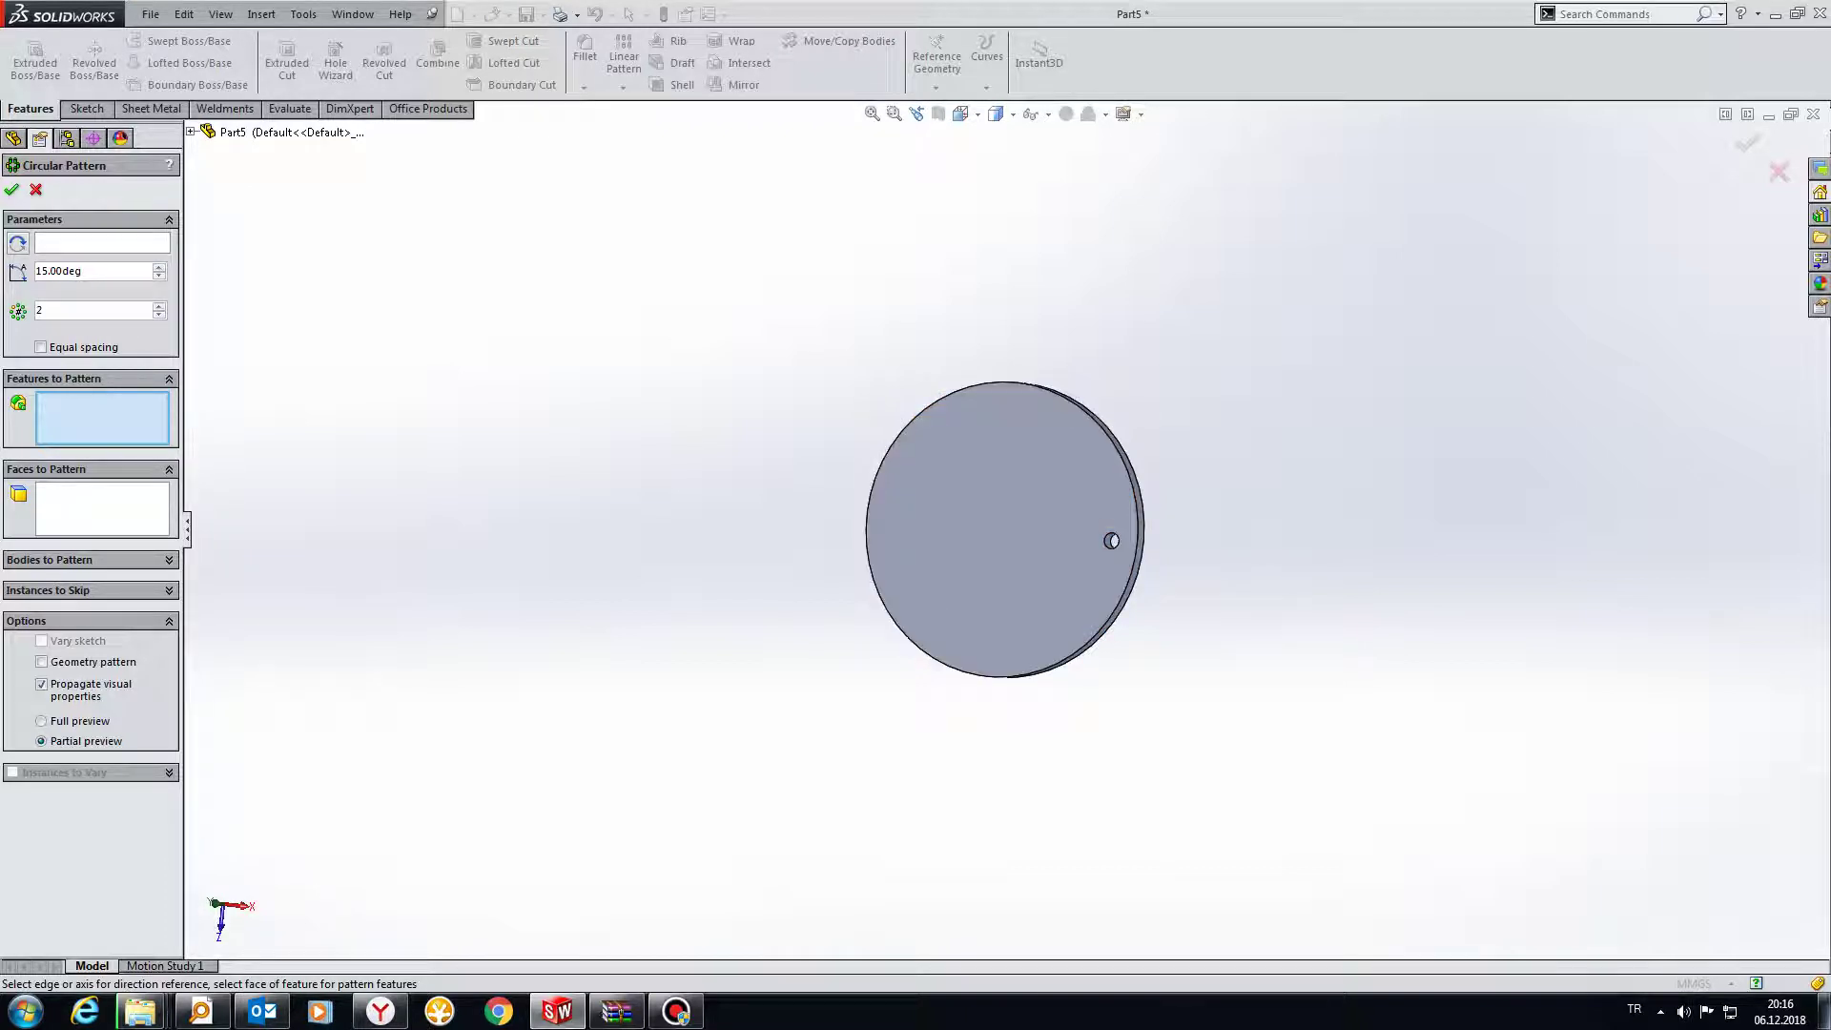
key(Escape)
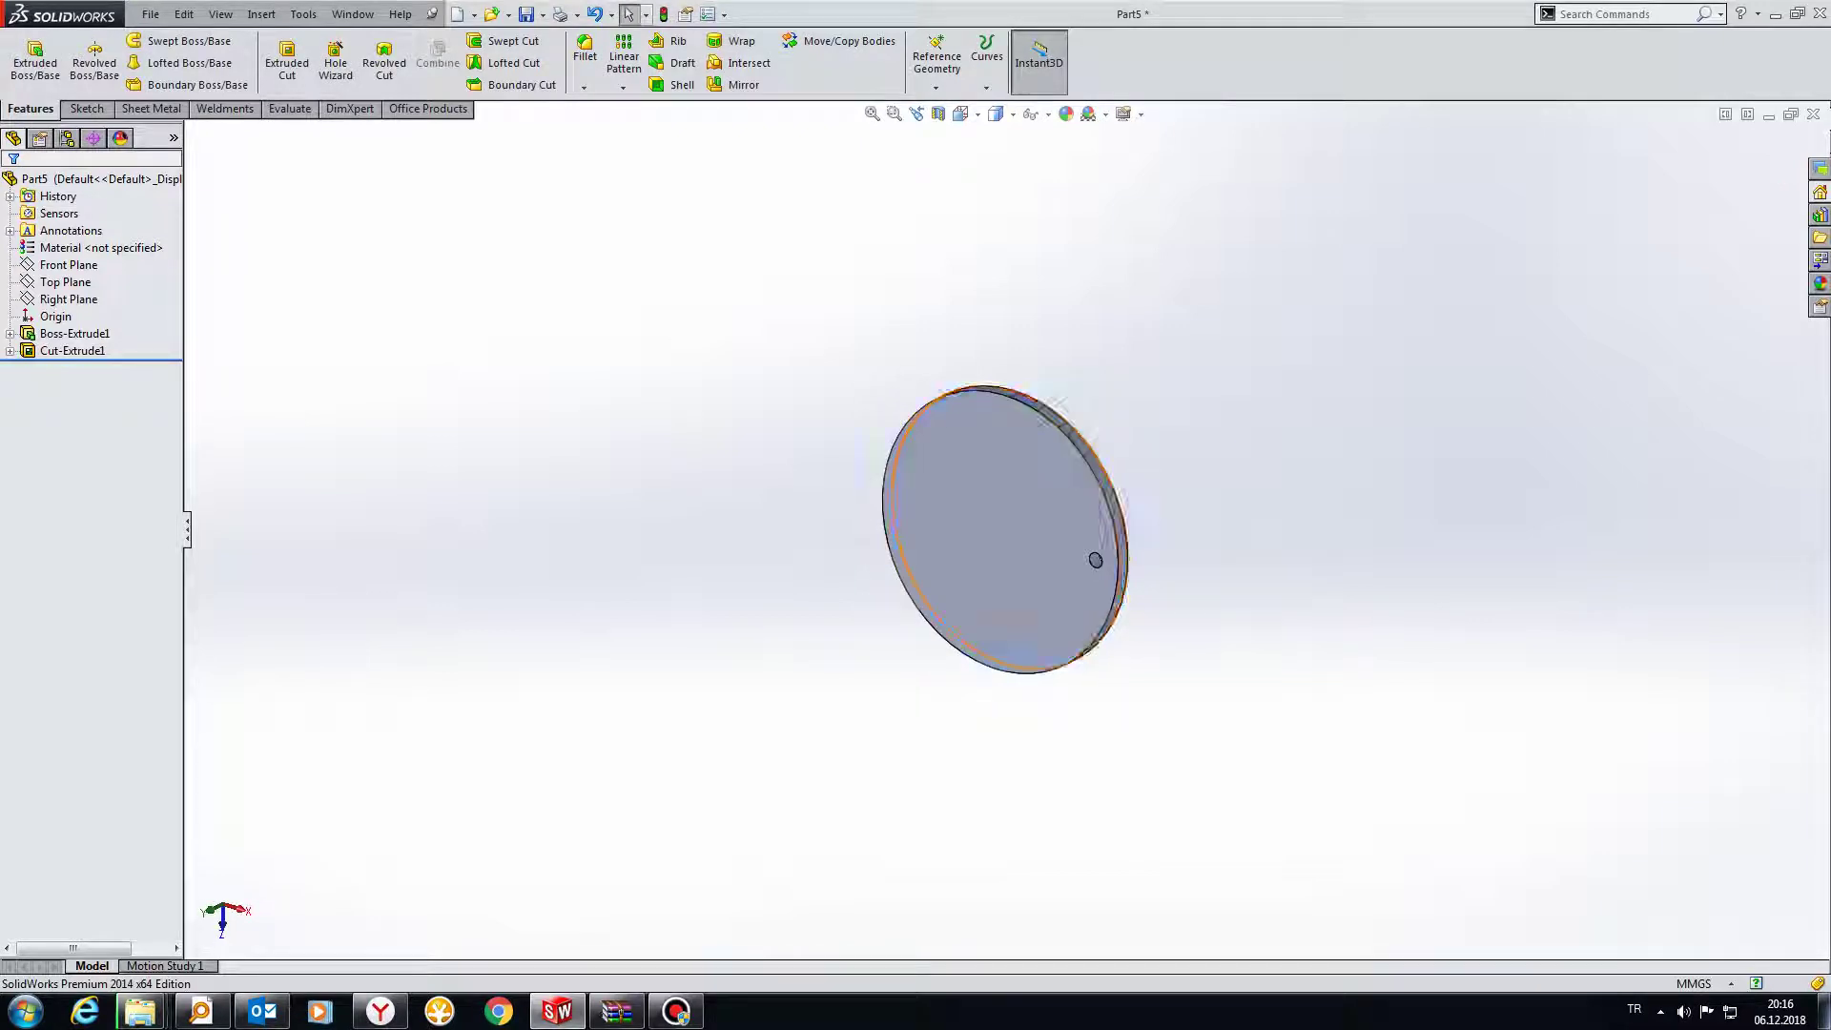
scroll(1073, 448, down, 3)
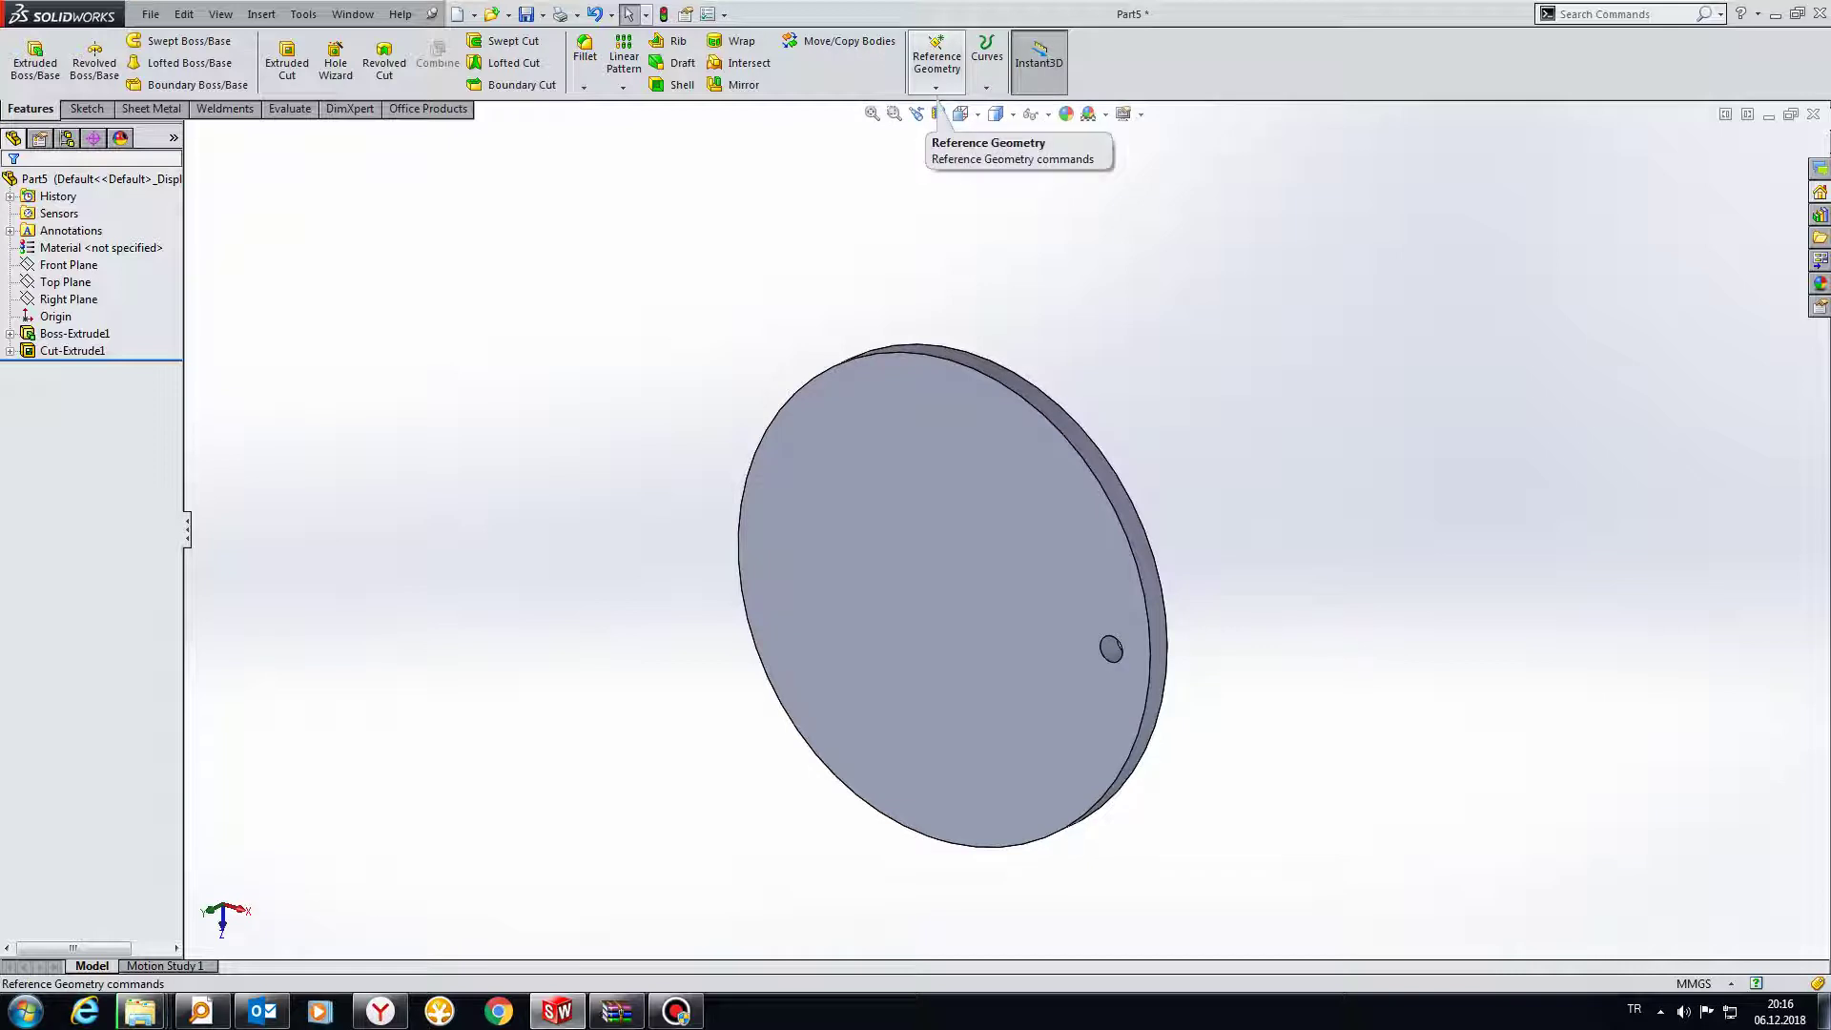
Create reference axis Axis1 from the disc's cylindrical rim face and select it.
click(936, 87)
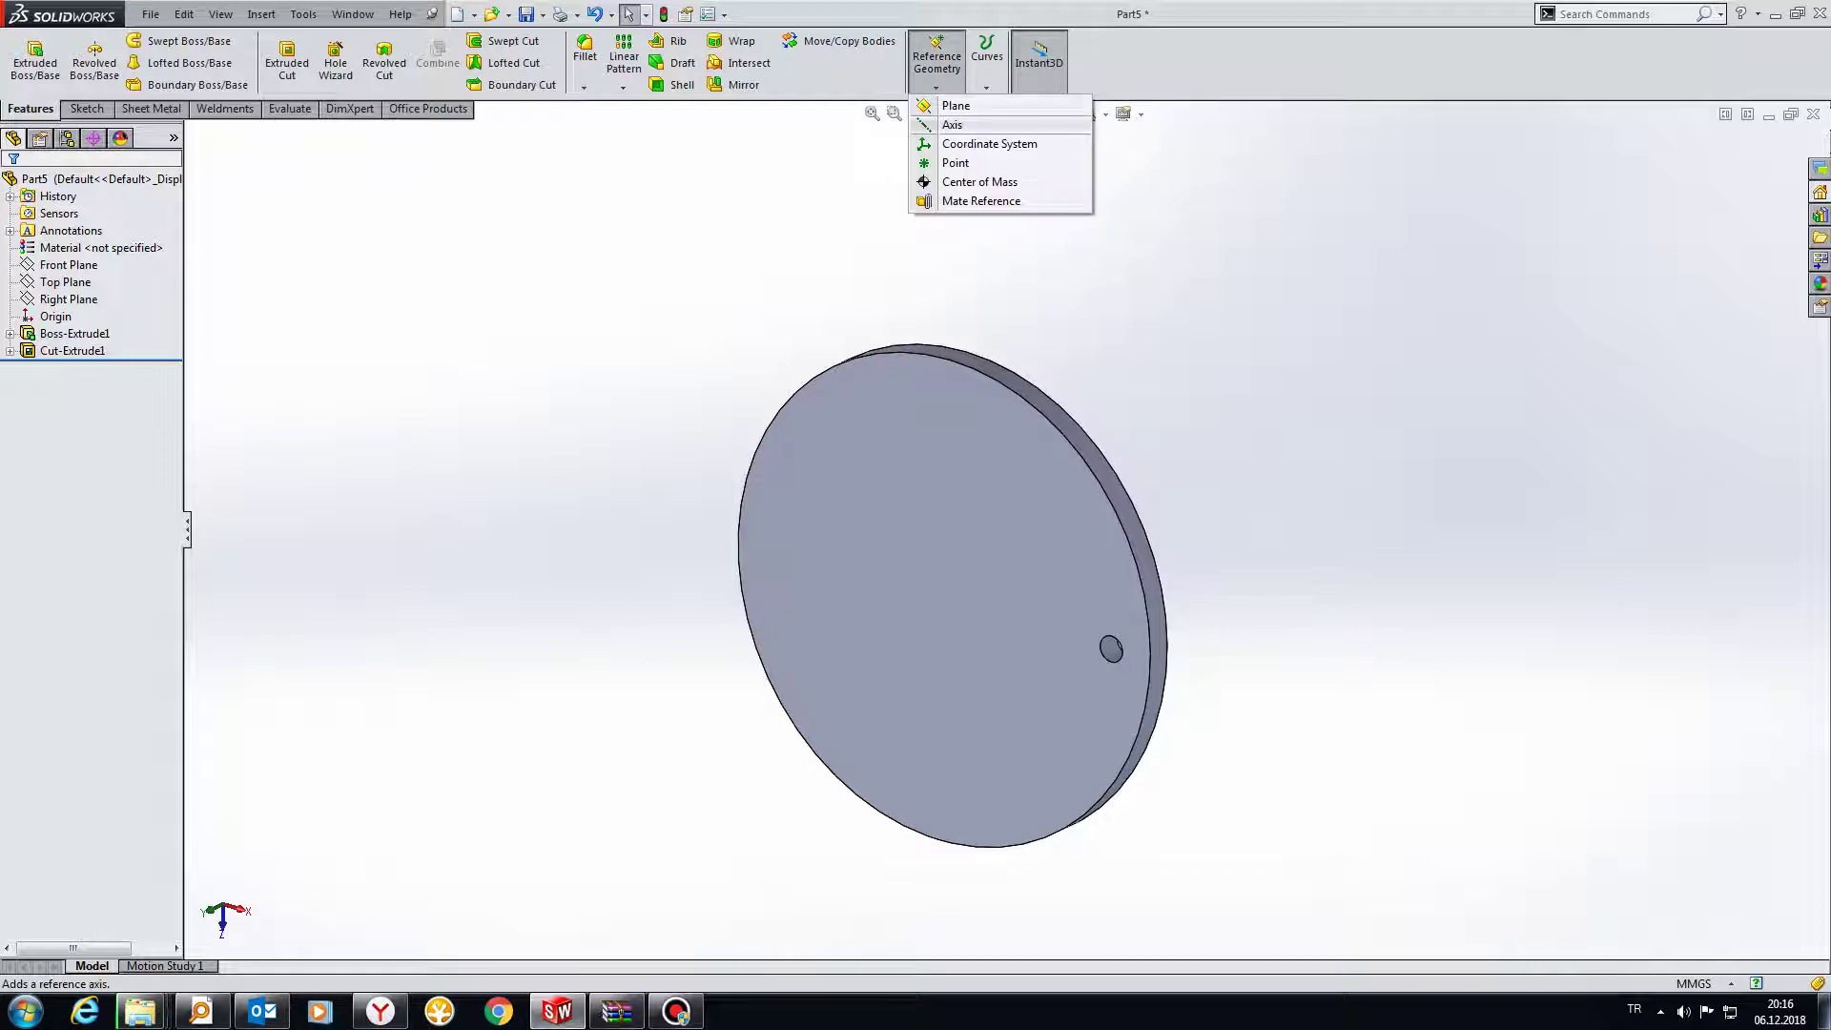
click(952, 125)
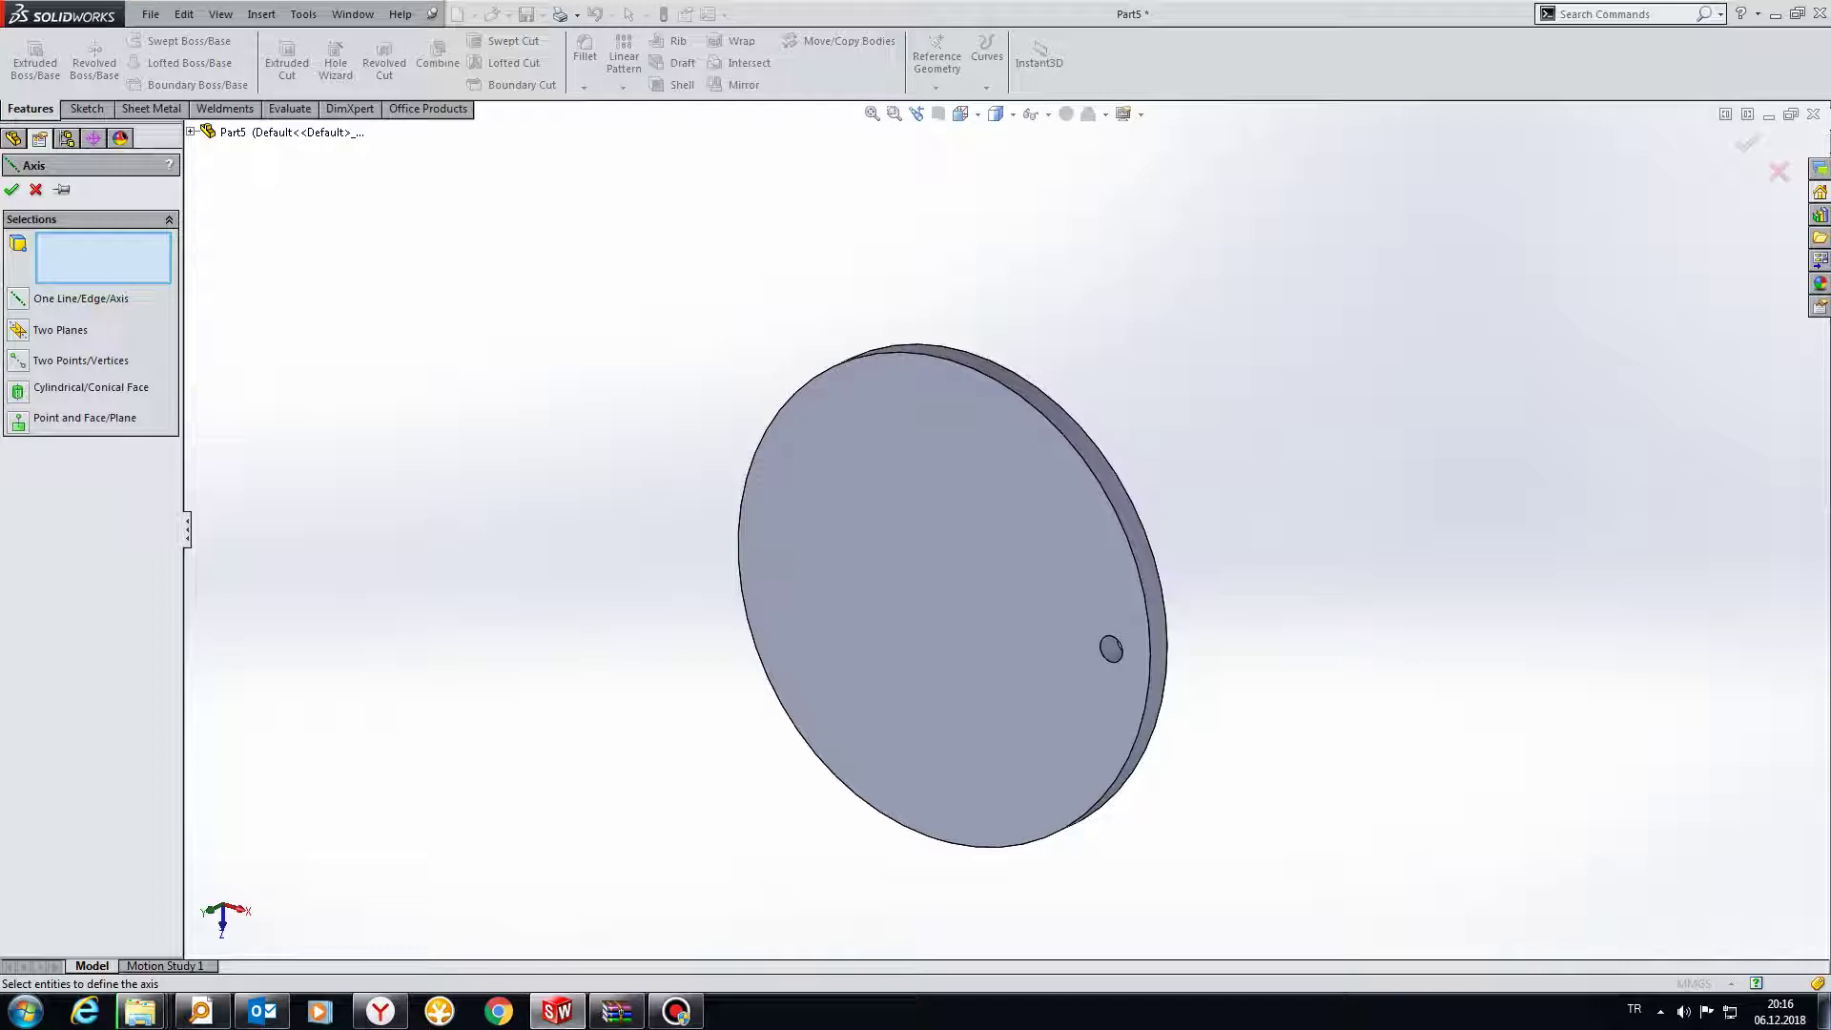
click(1012, 380)
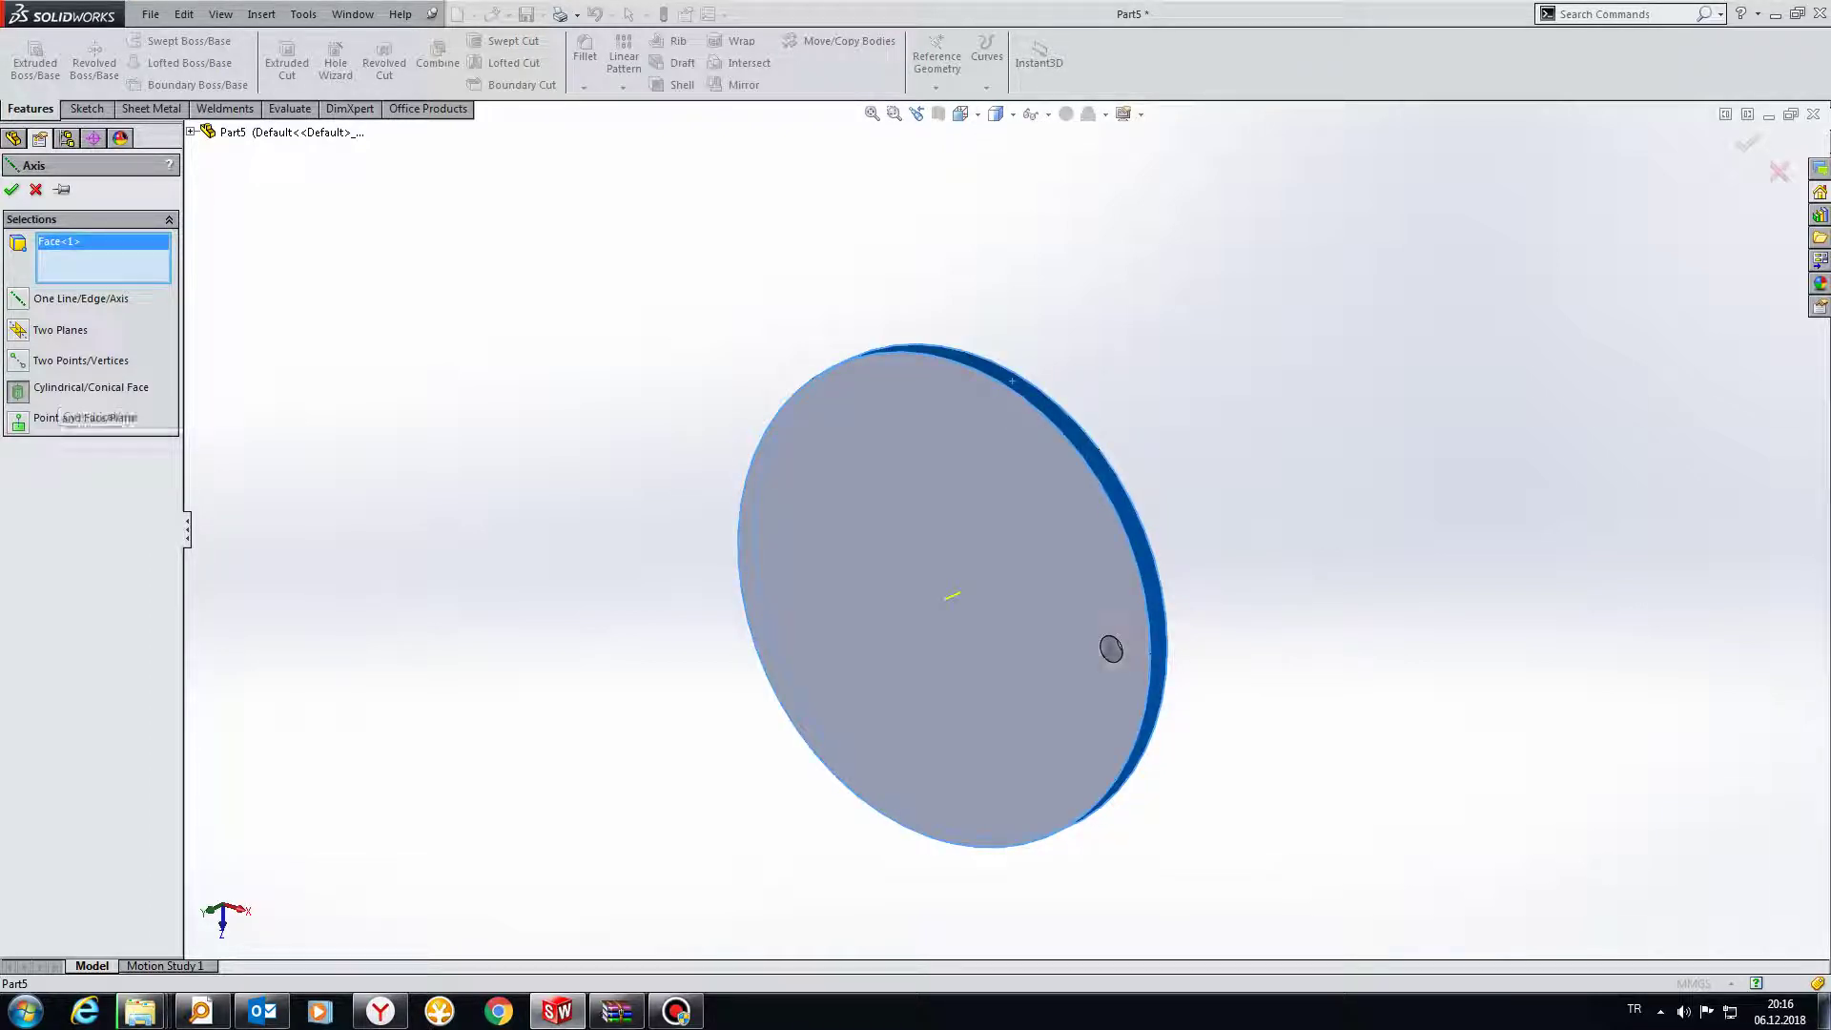
mouse_move(1115, 653)
middle_down()
mouse_move(972, 653)
mouse_move(1087, 653)
middle_up()
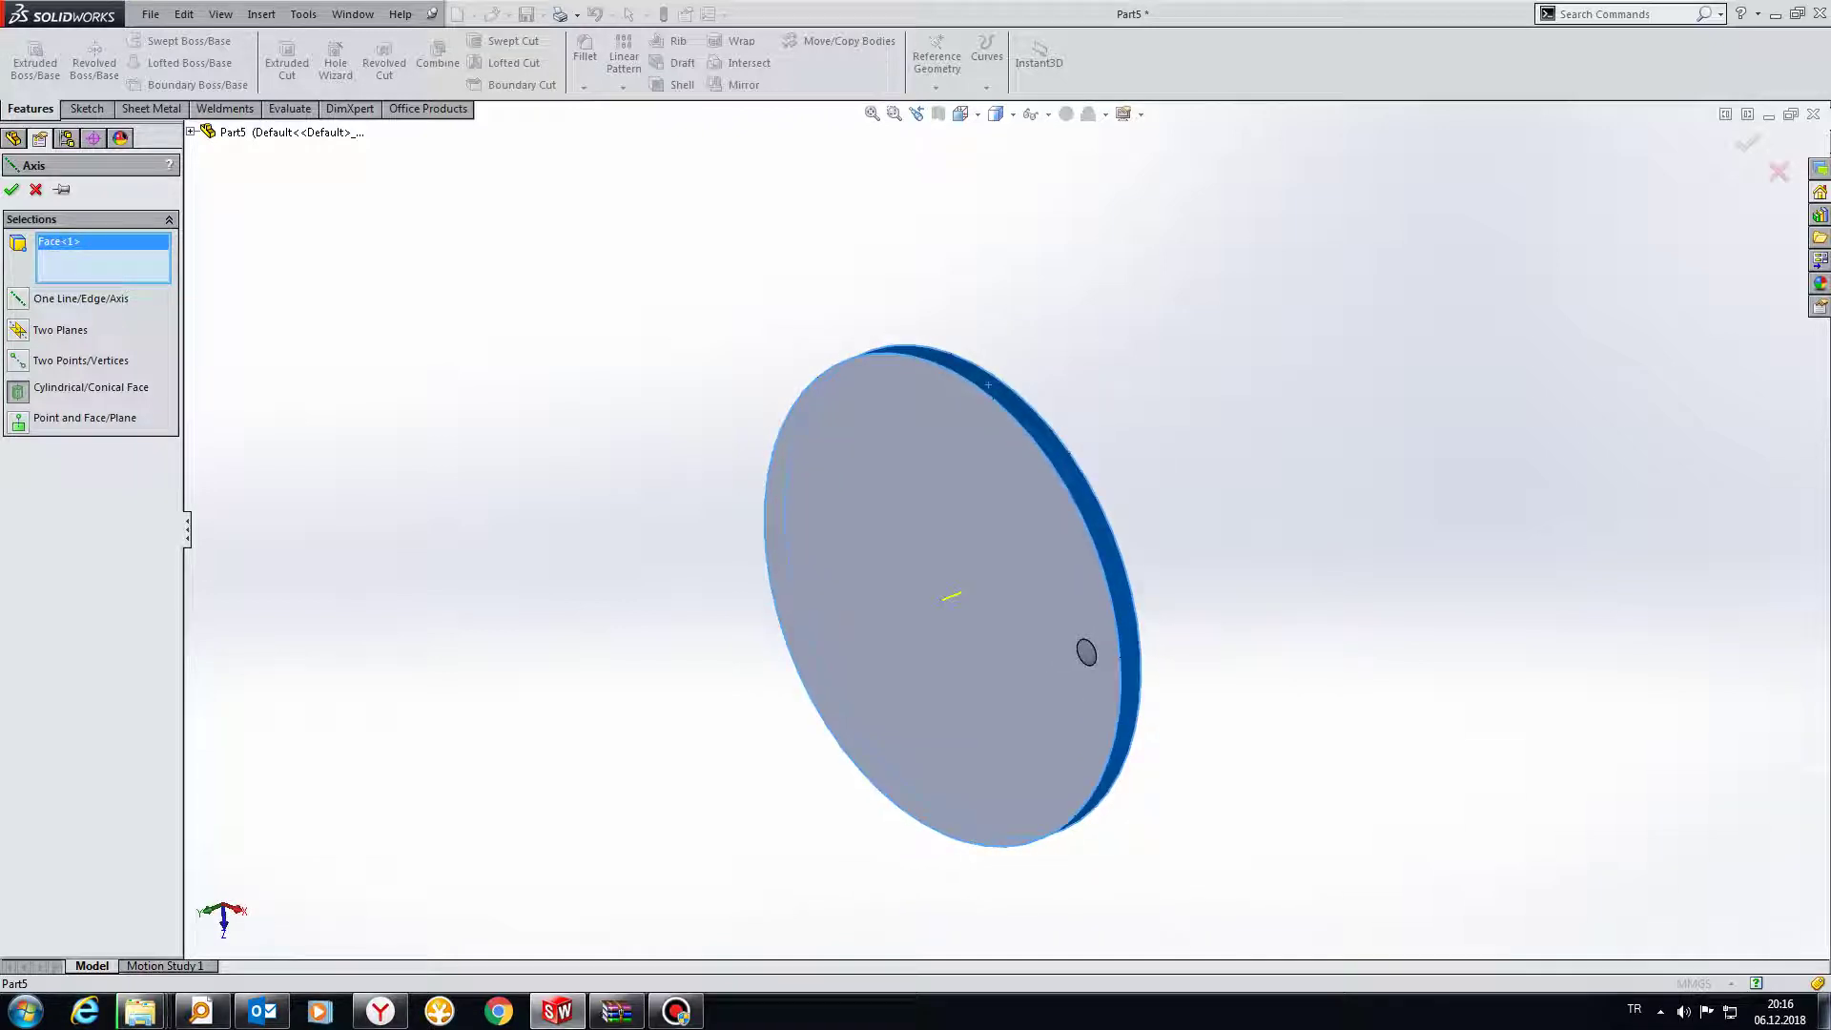
key(Return)
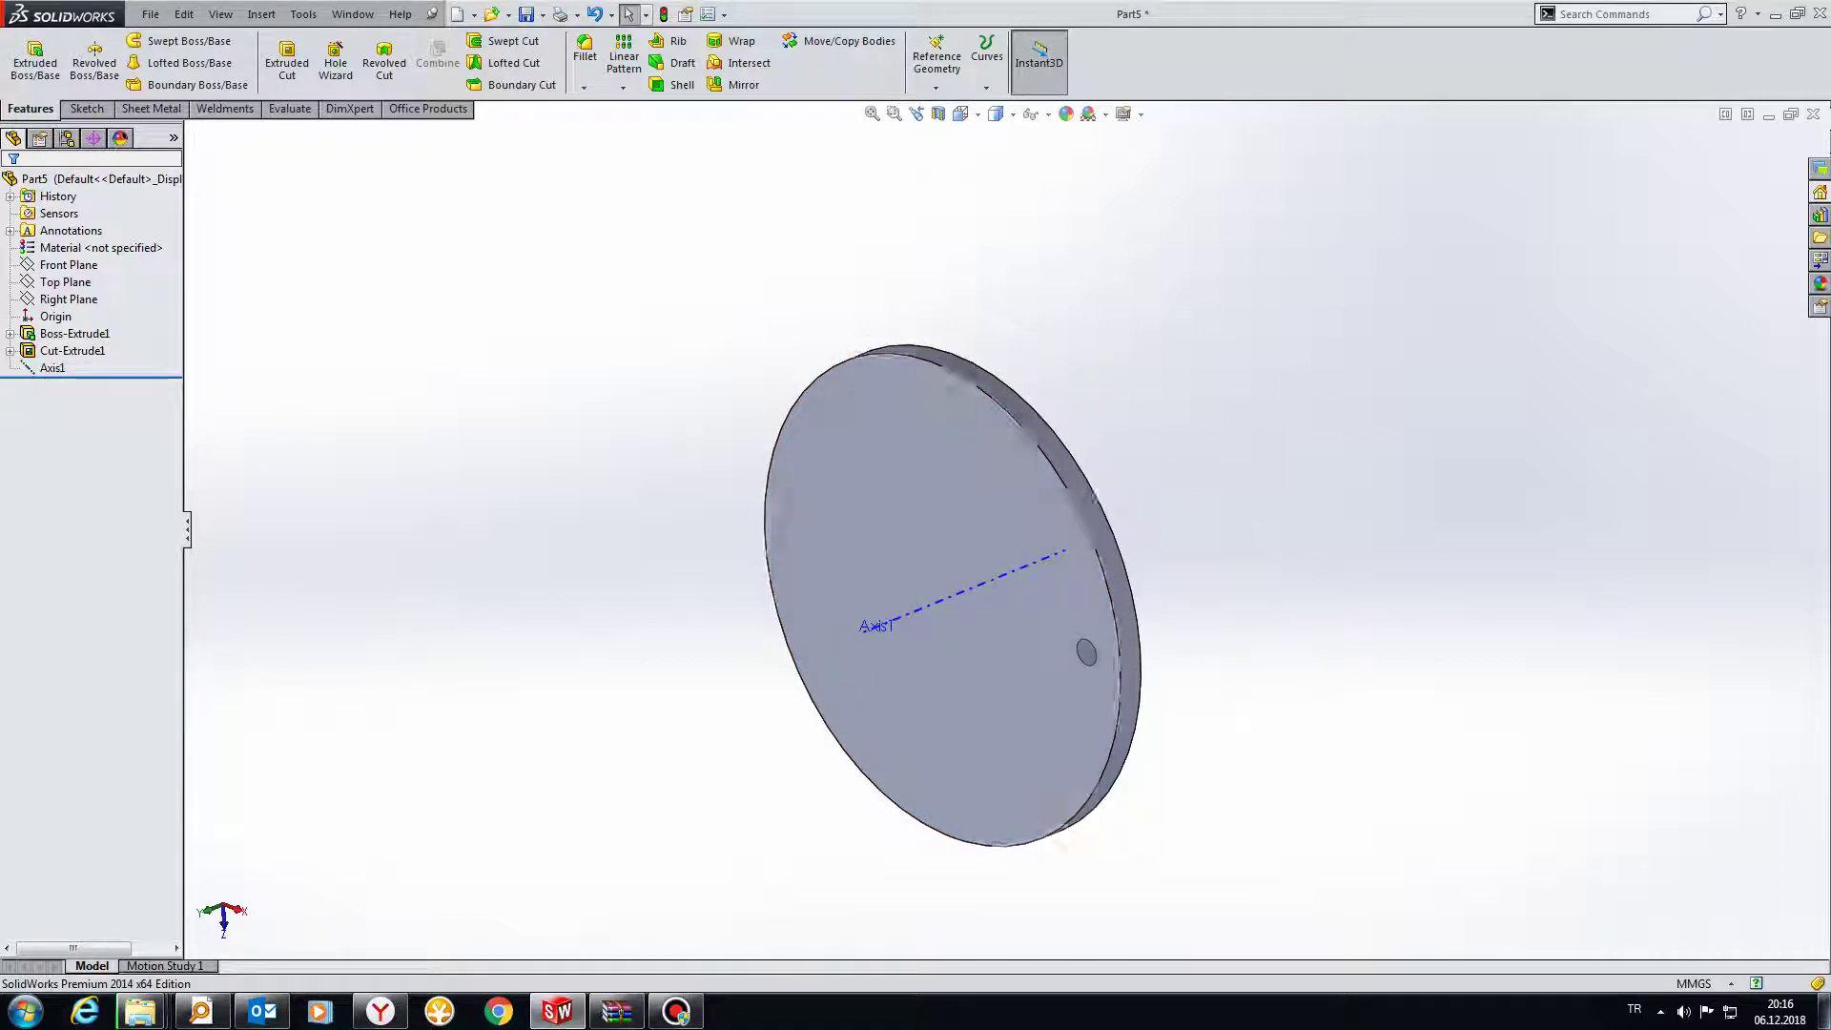
key(ctrl+5)
middle_drag(980, 598, 897, 667)
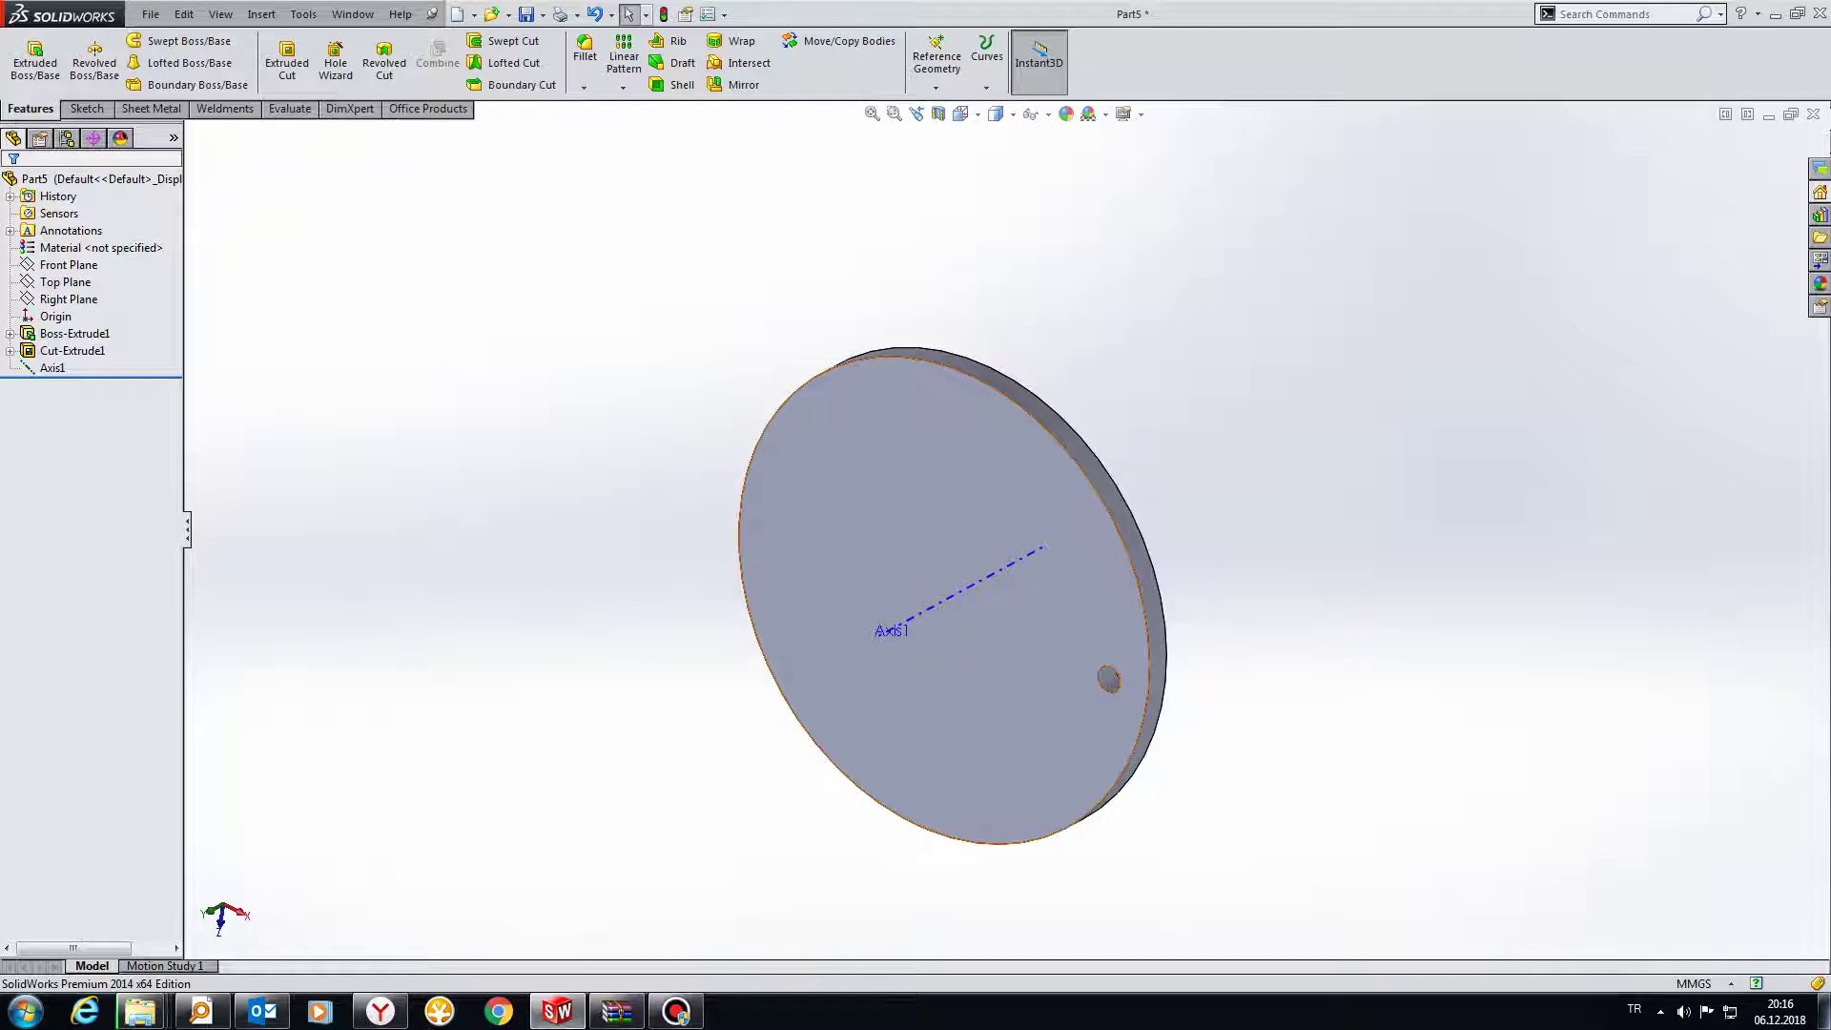
click(953, 596)
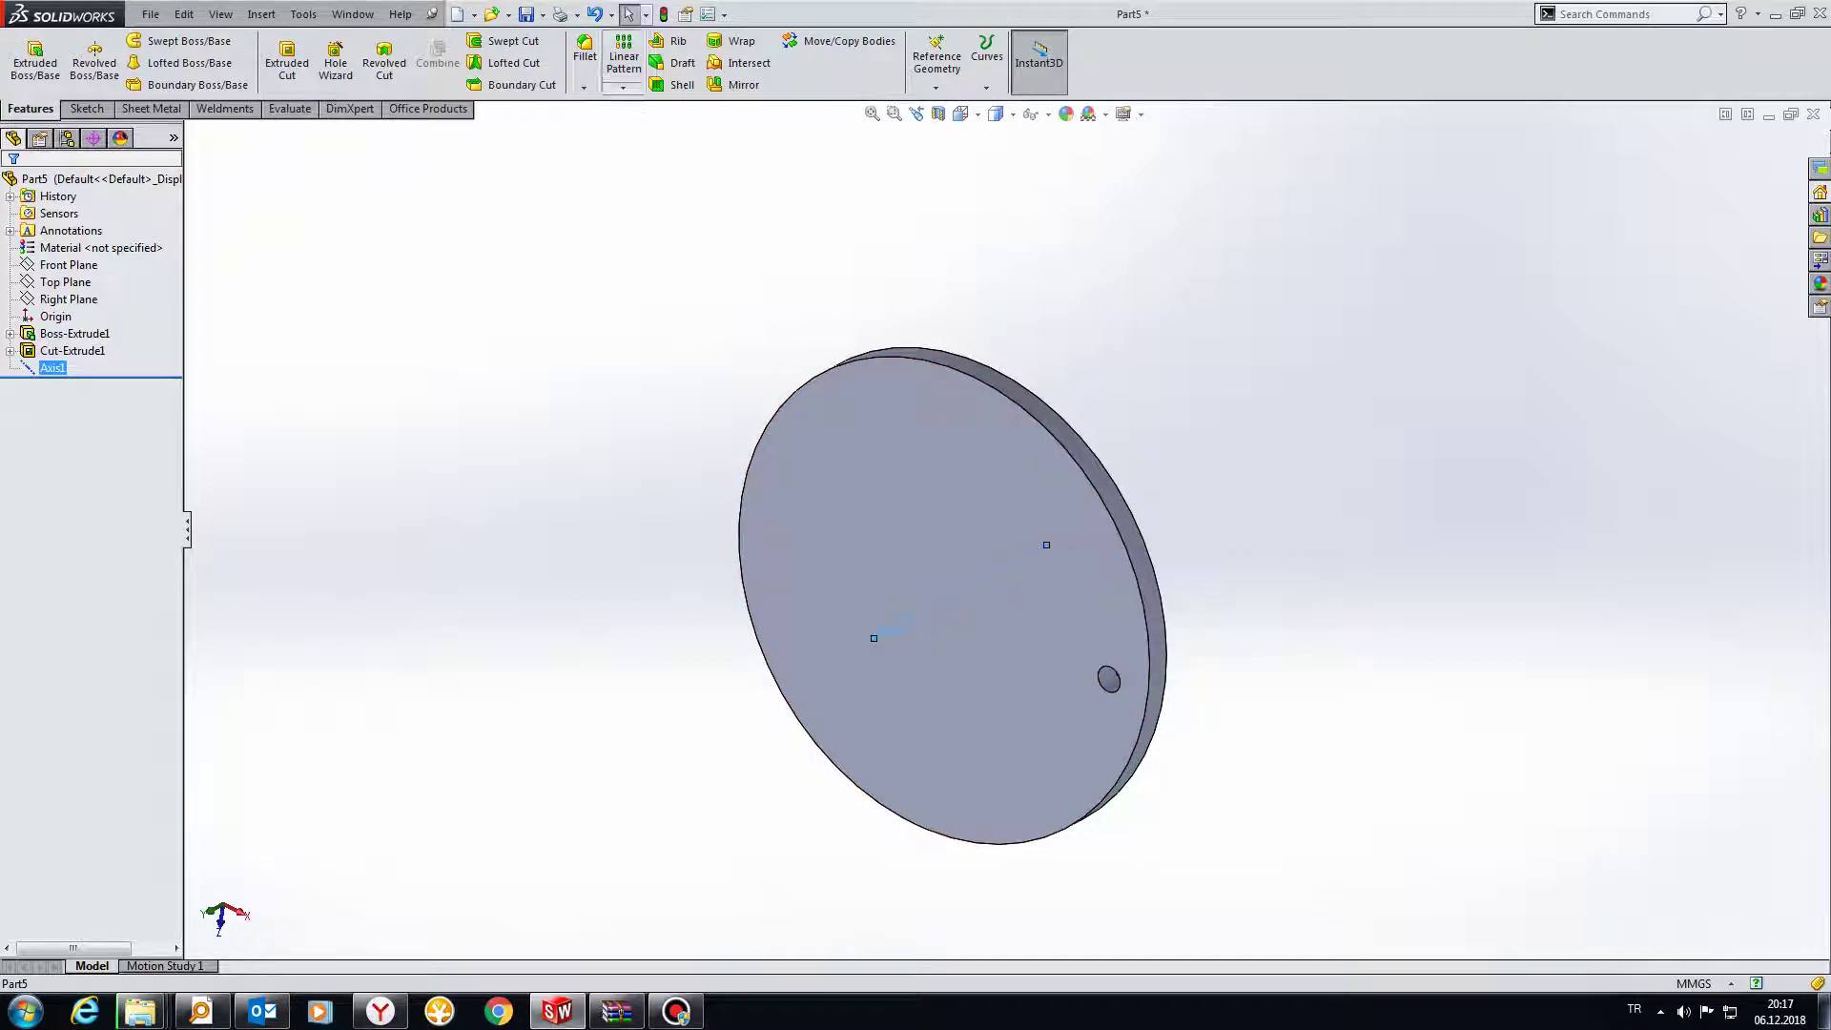
Start a circular pattern around Axis1 with the Cut-Extrude1 hole as the feature.
click(623, 87)
click(658, 127)
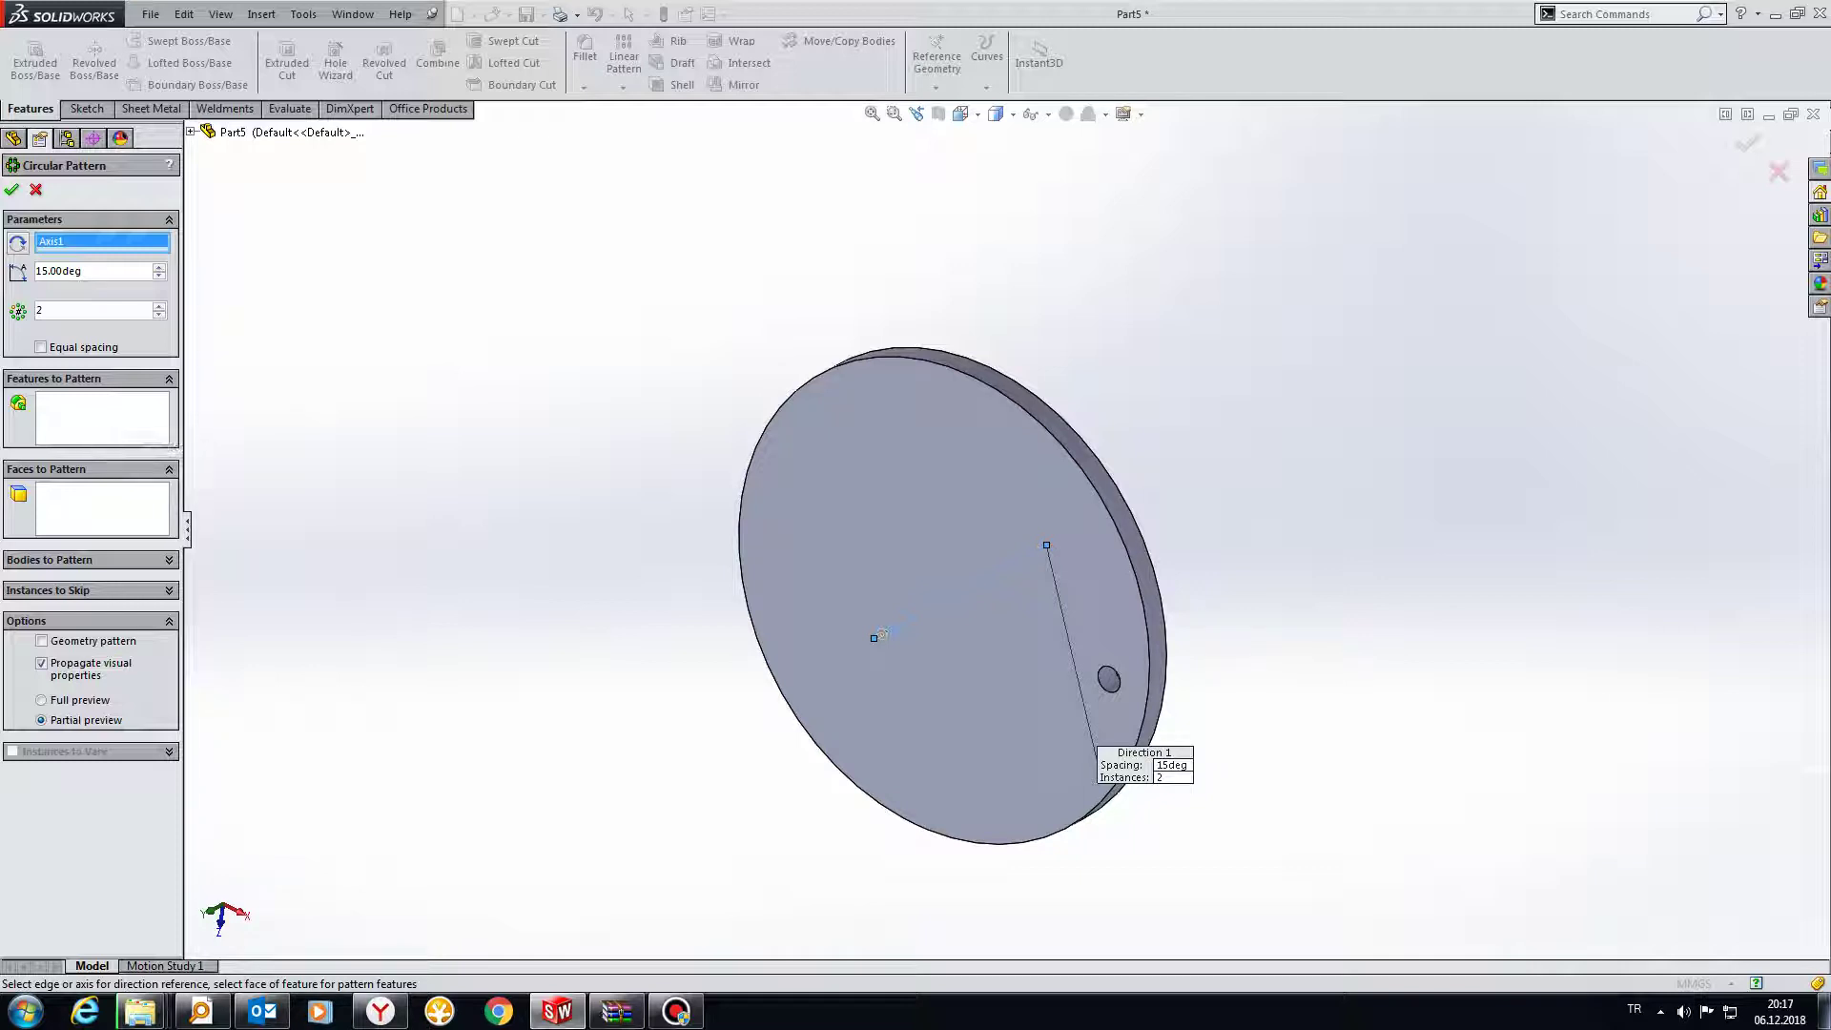
click(157, 434)
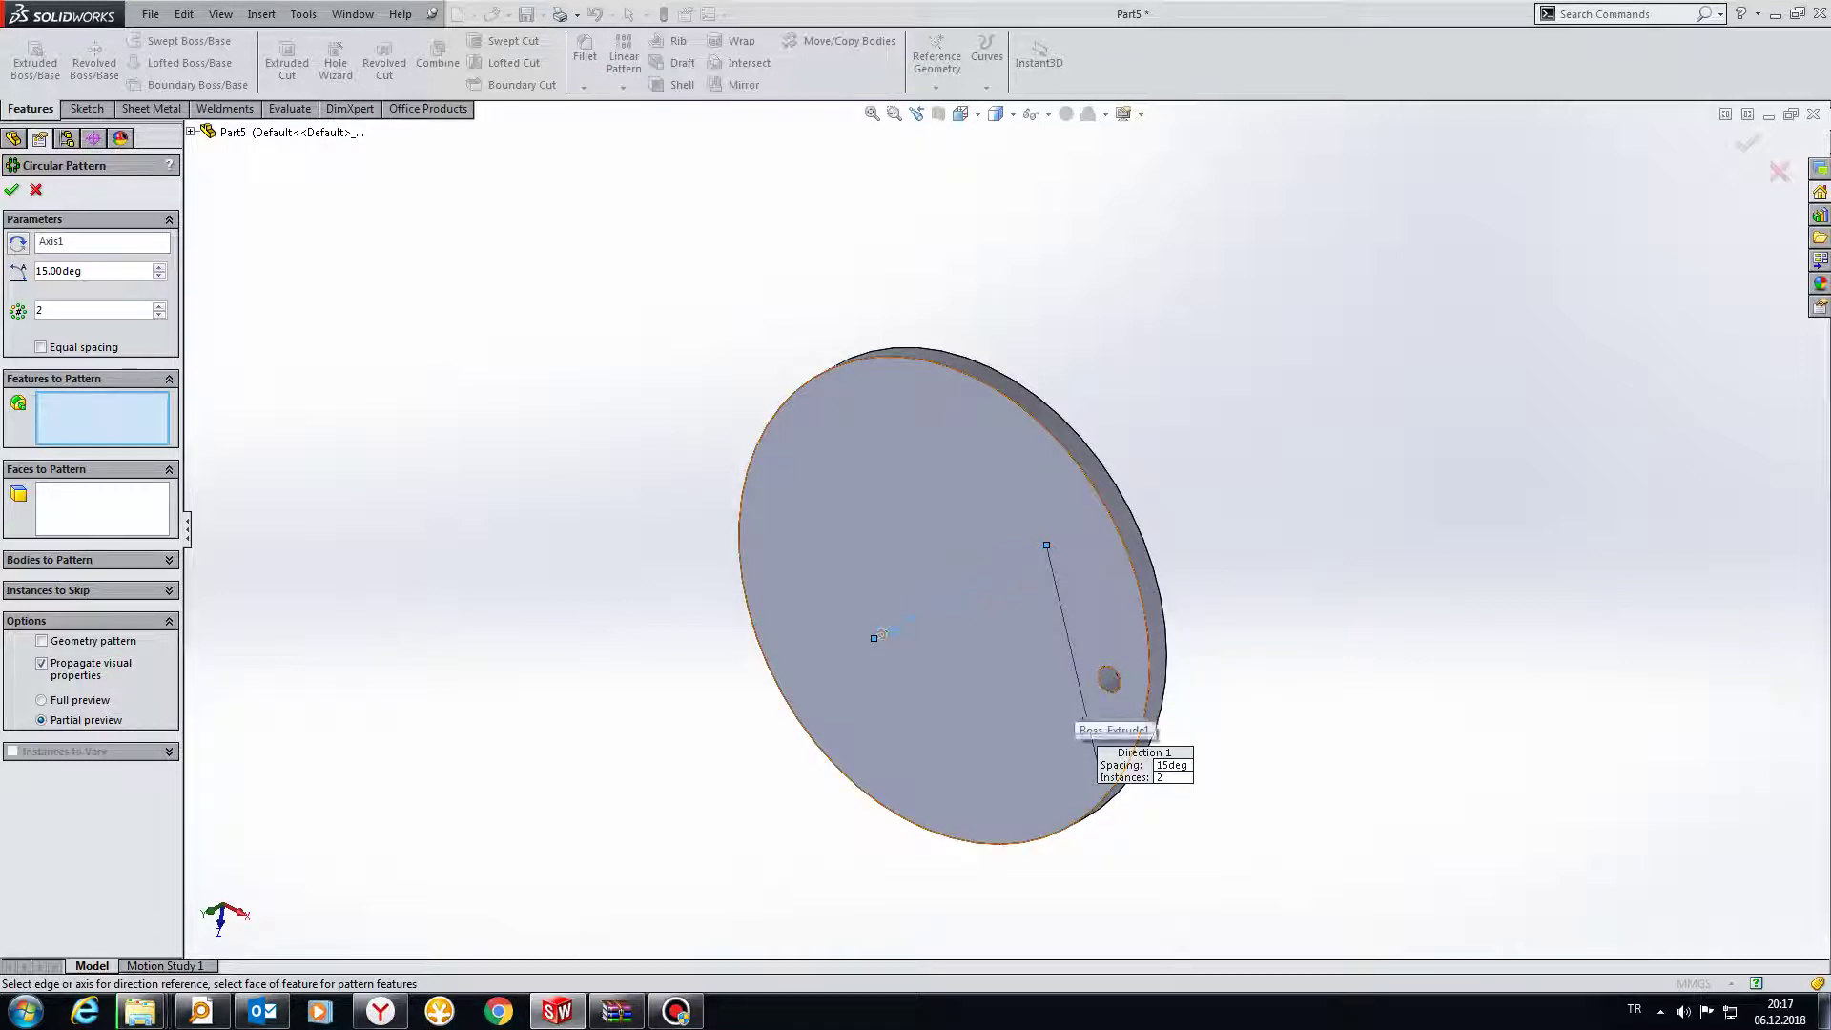
scroll(1106, 719, down, 3)
click(1108, 658)
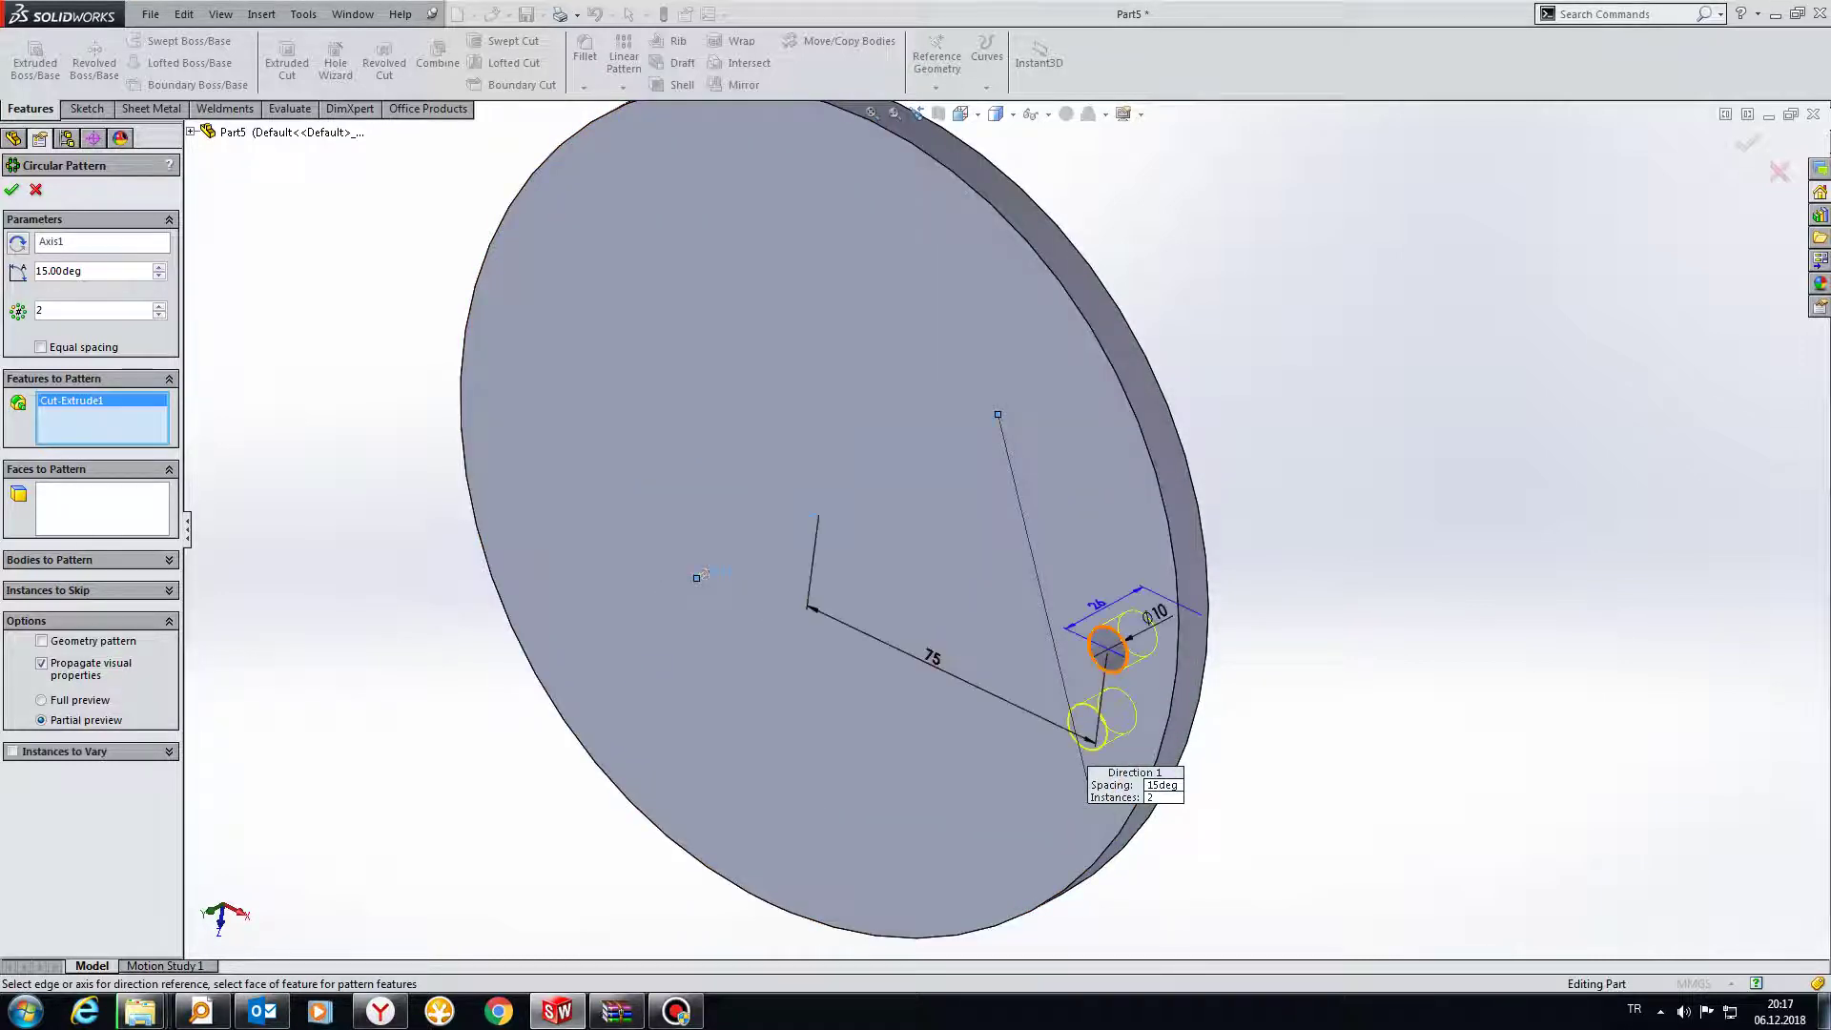
scroll(1004, 532, up, 3)
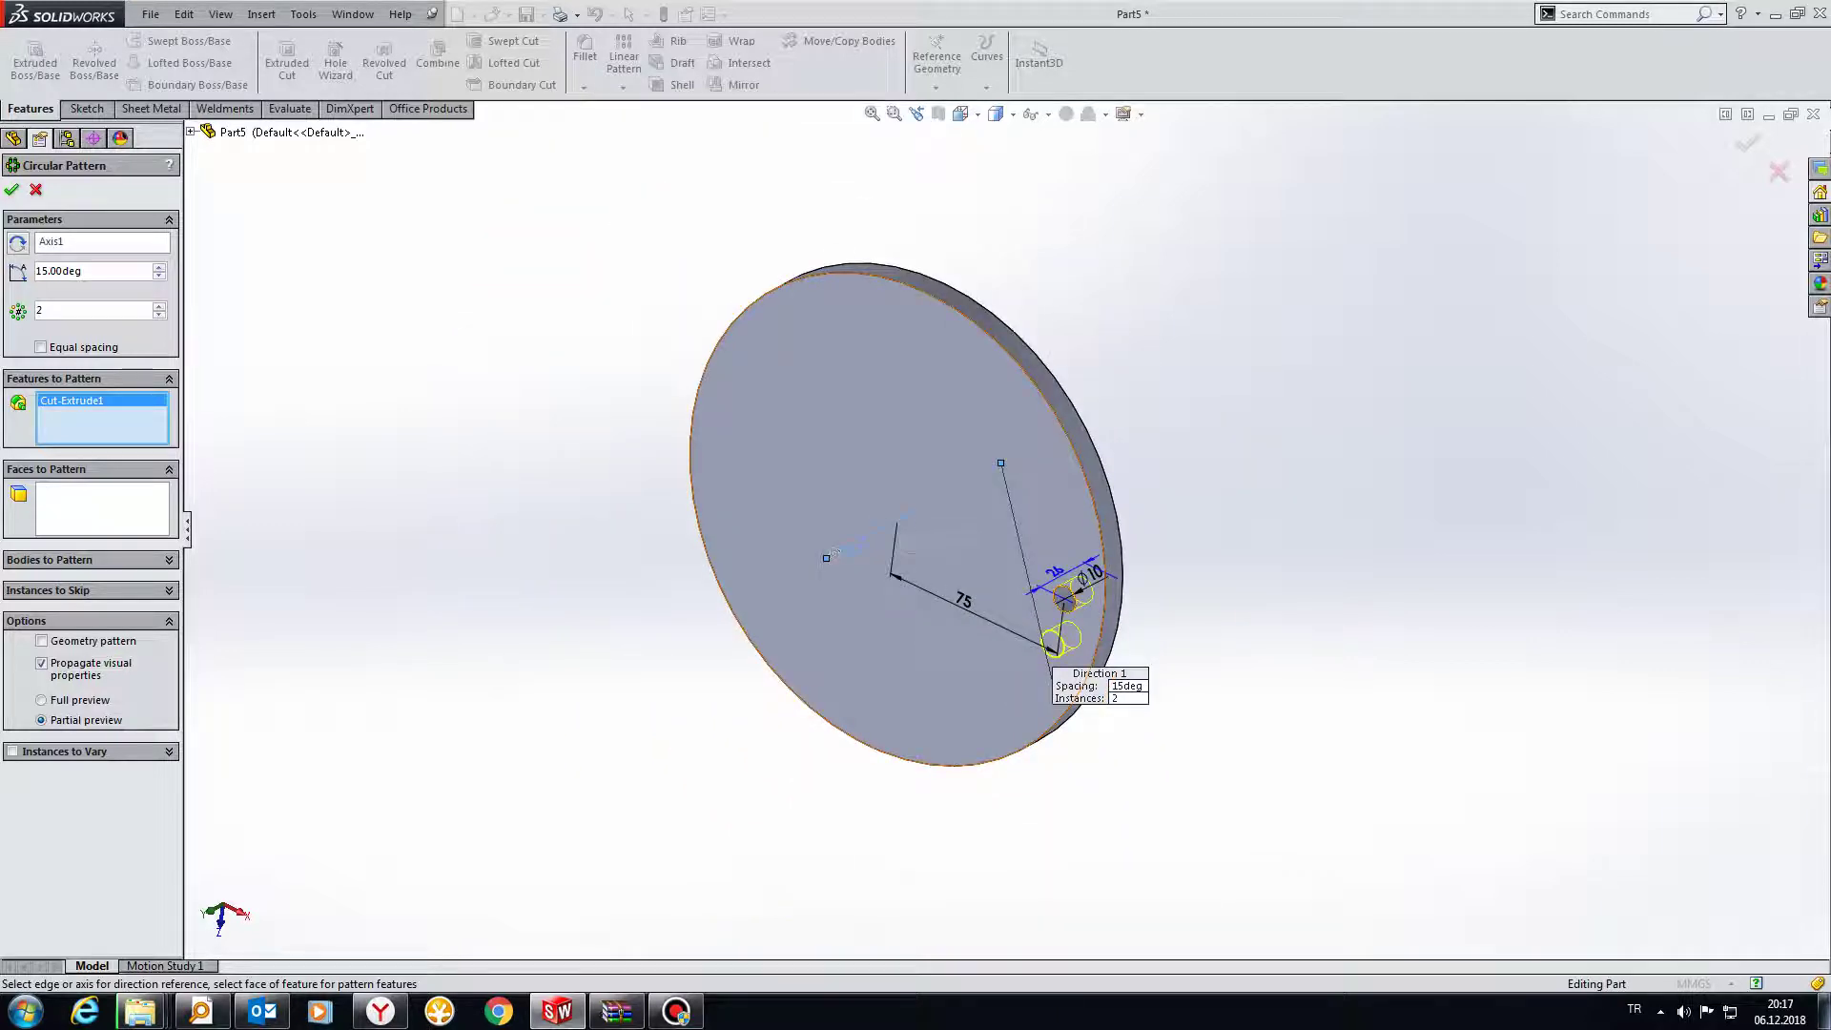
Turn on Equal spacing and set the pattern to 10 instances.
click(40, 346)
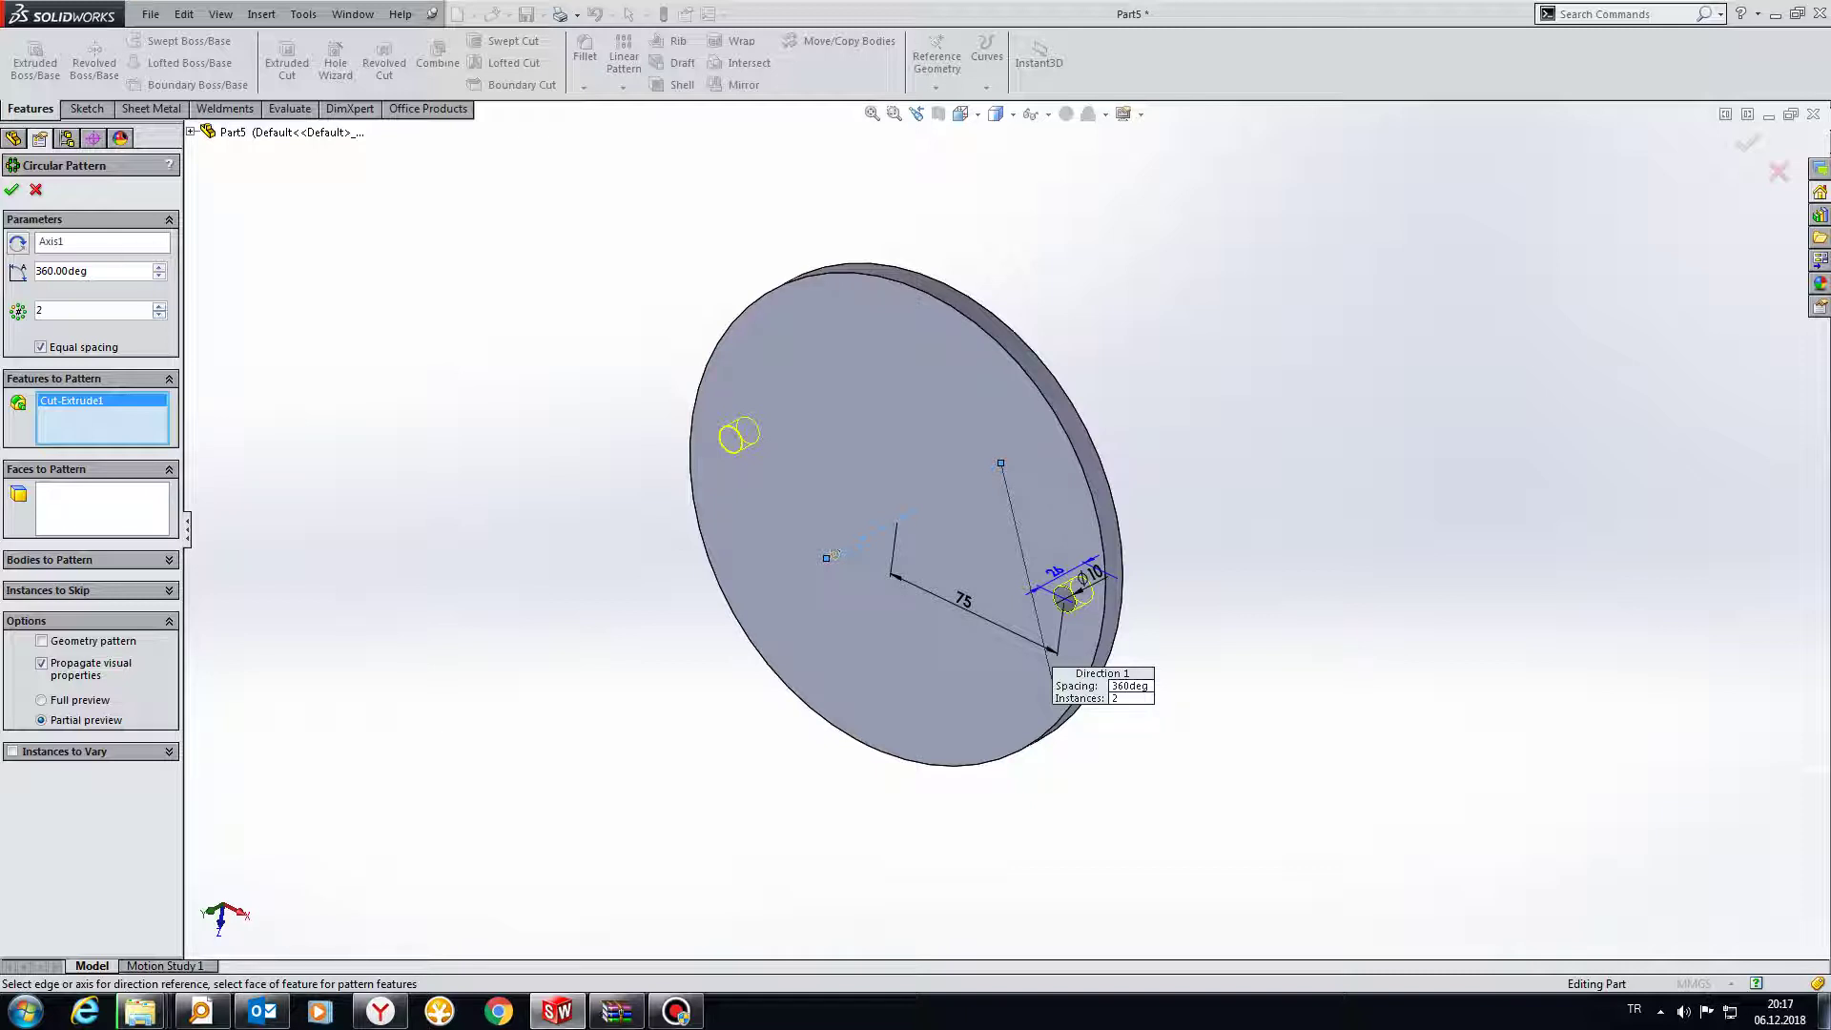
key(Up)
key(Up)
key(Up)
key(Up)
key(Up)
key(Up)
key(Up)
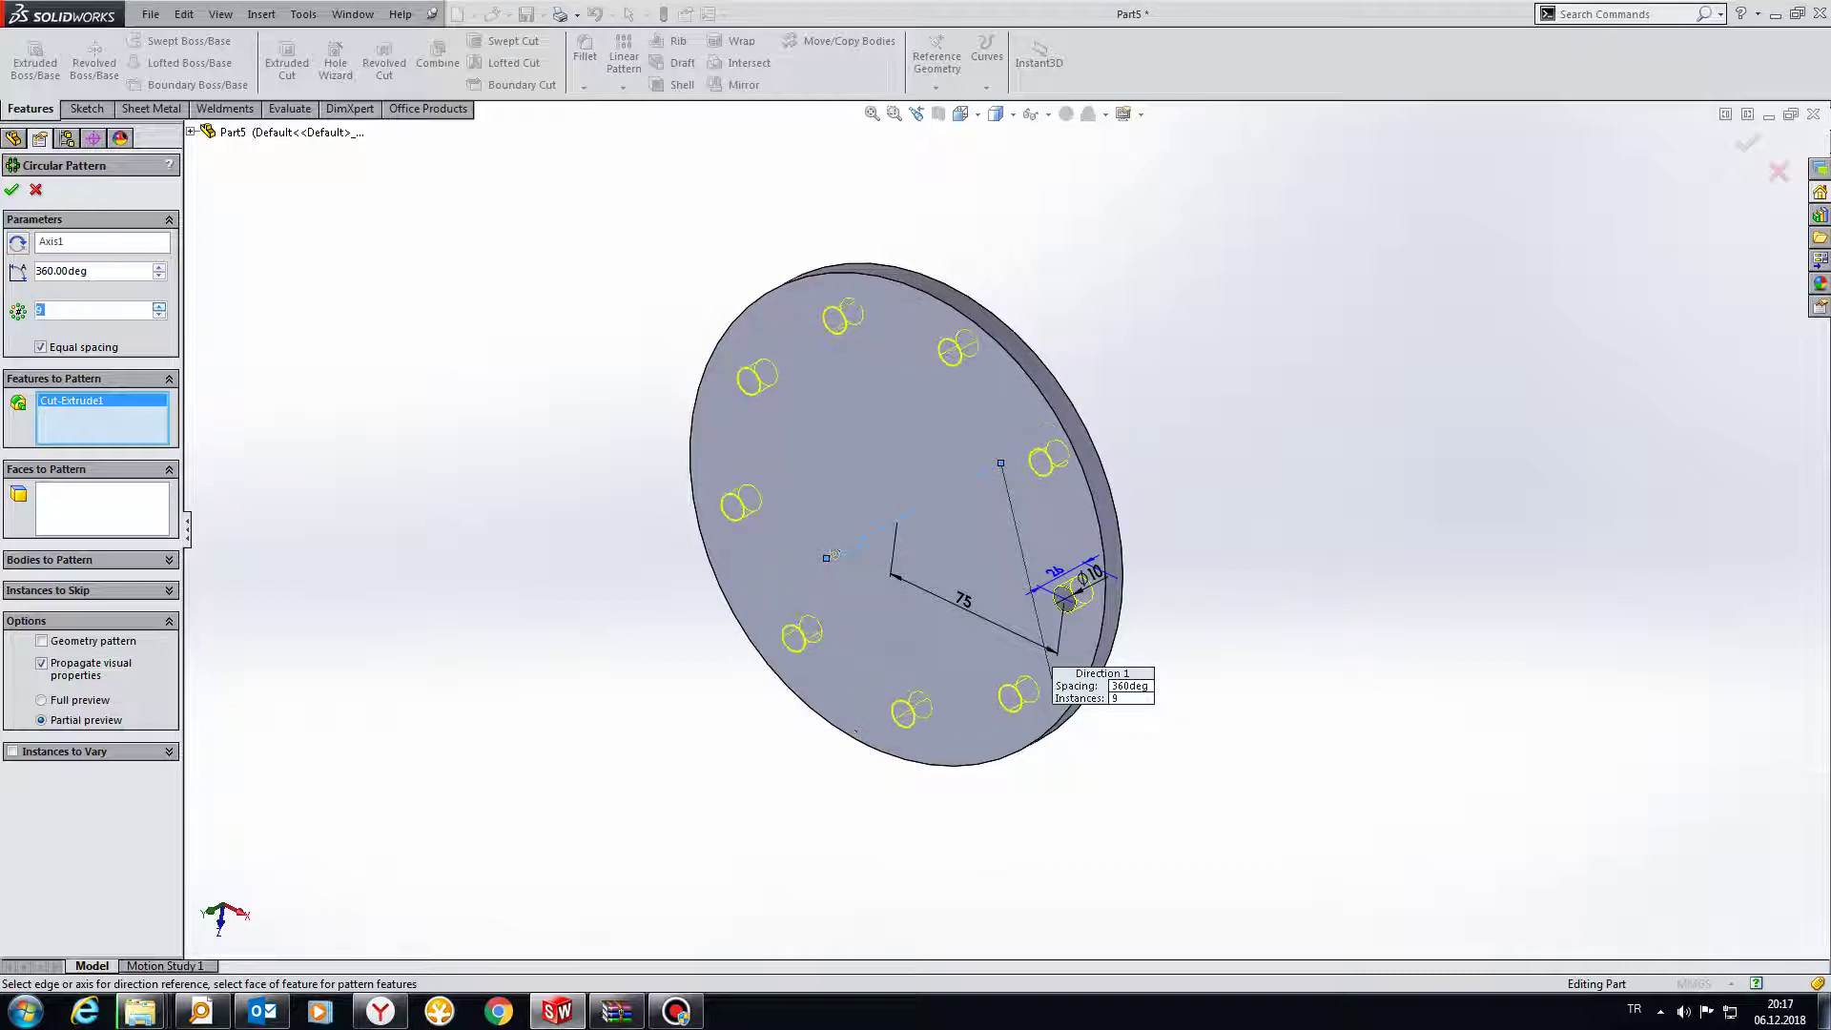
key(Up)
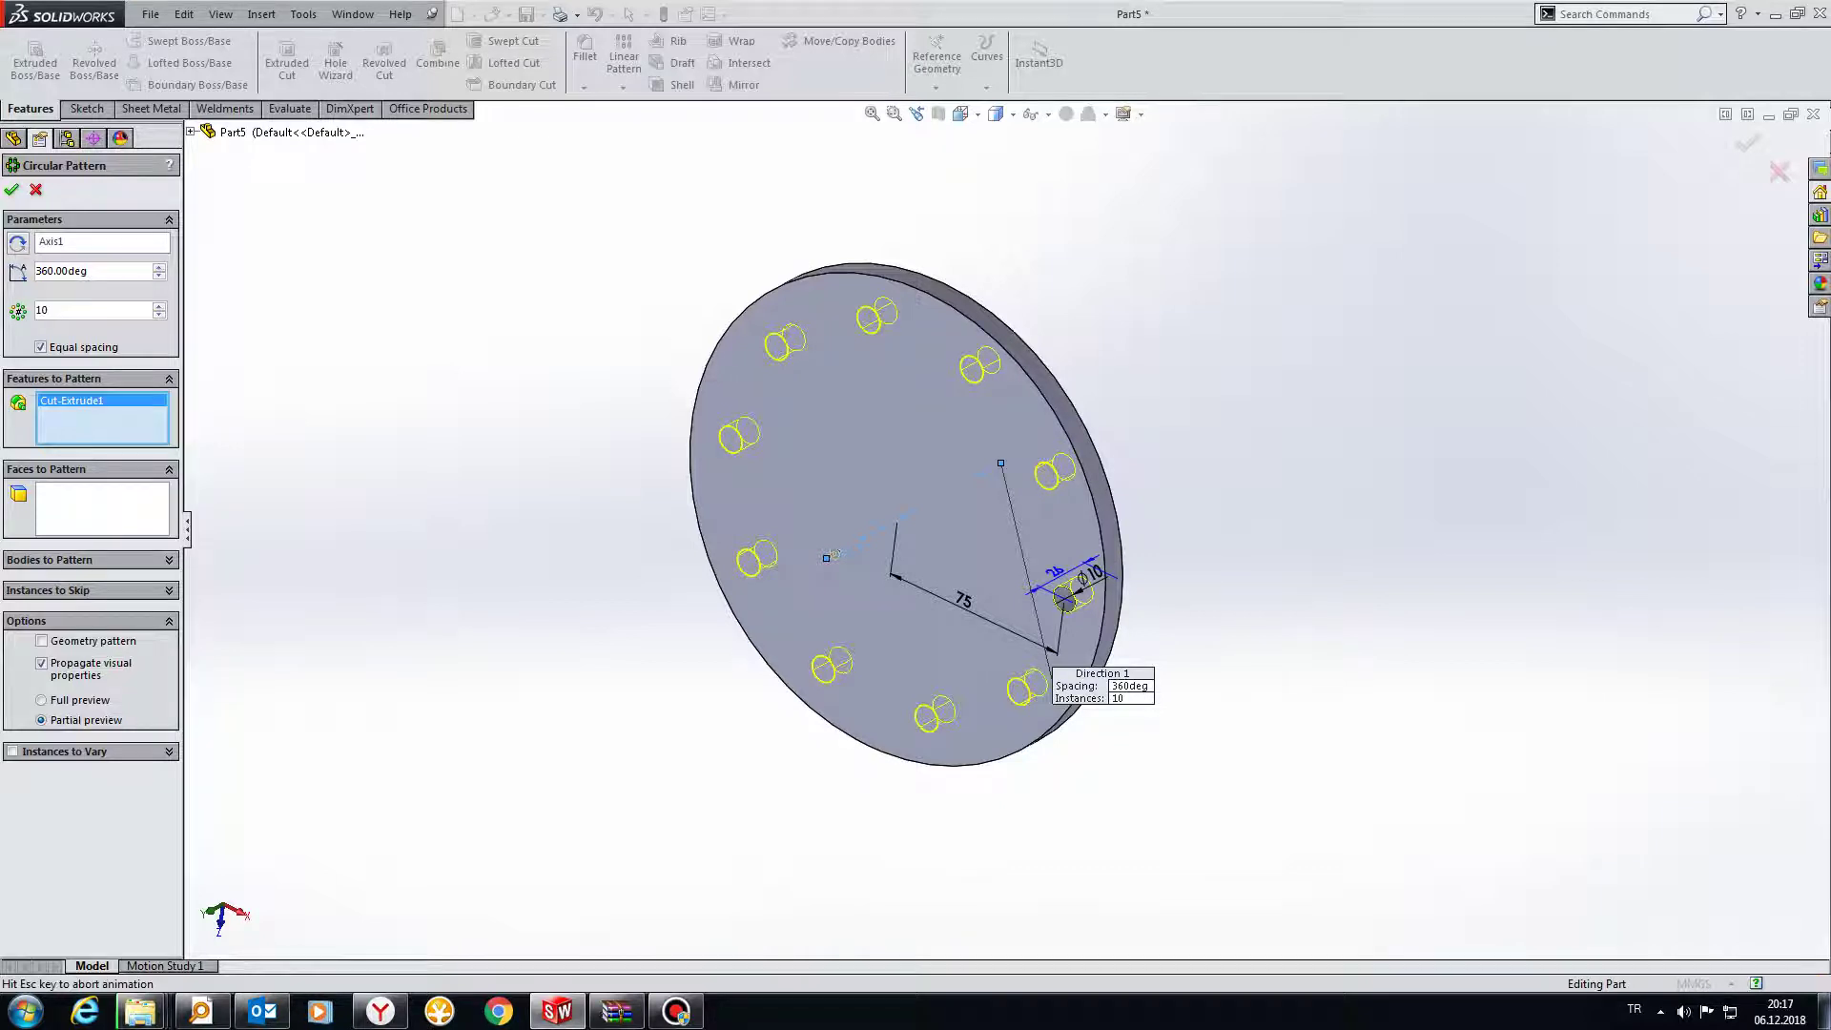
ctrl+middle_drag(858, 572, 950, 590)
In Top view, set the pattern angle to 180°, reverse direction, and confirm CirPattern1.
click(960, 116)
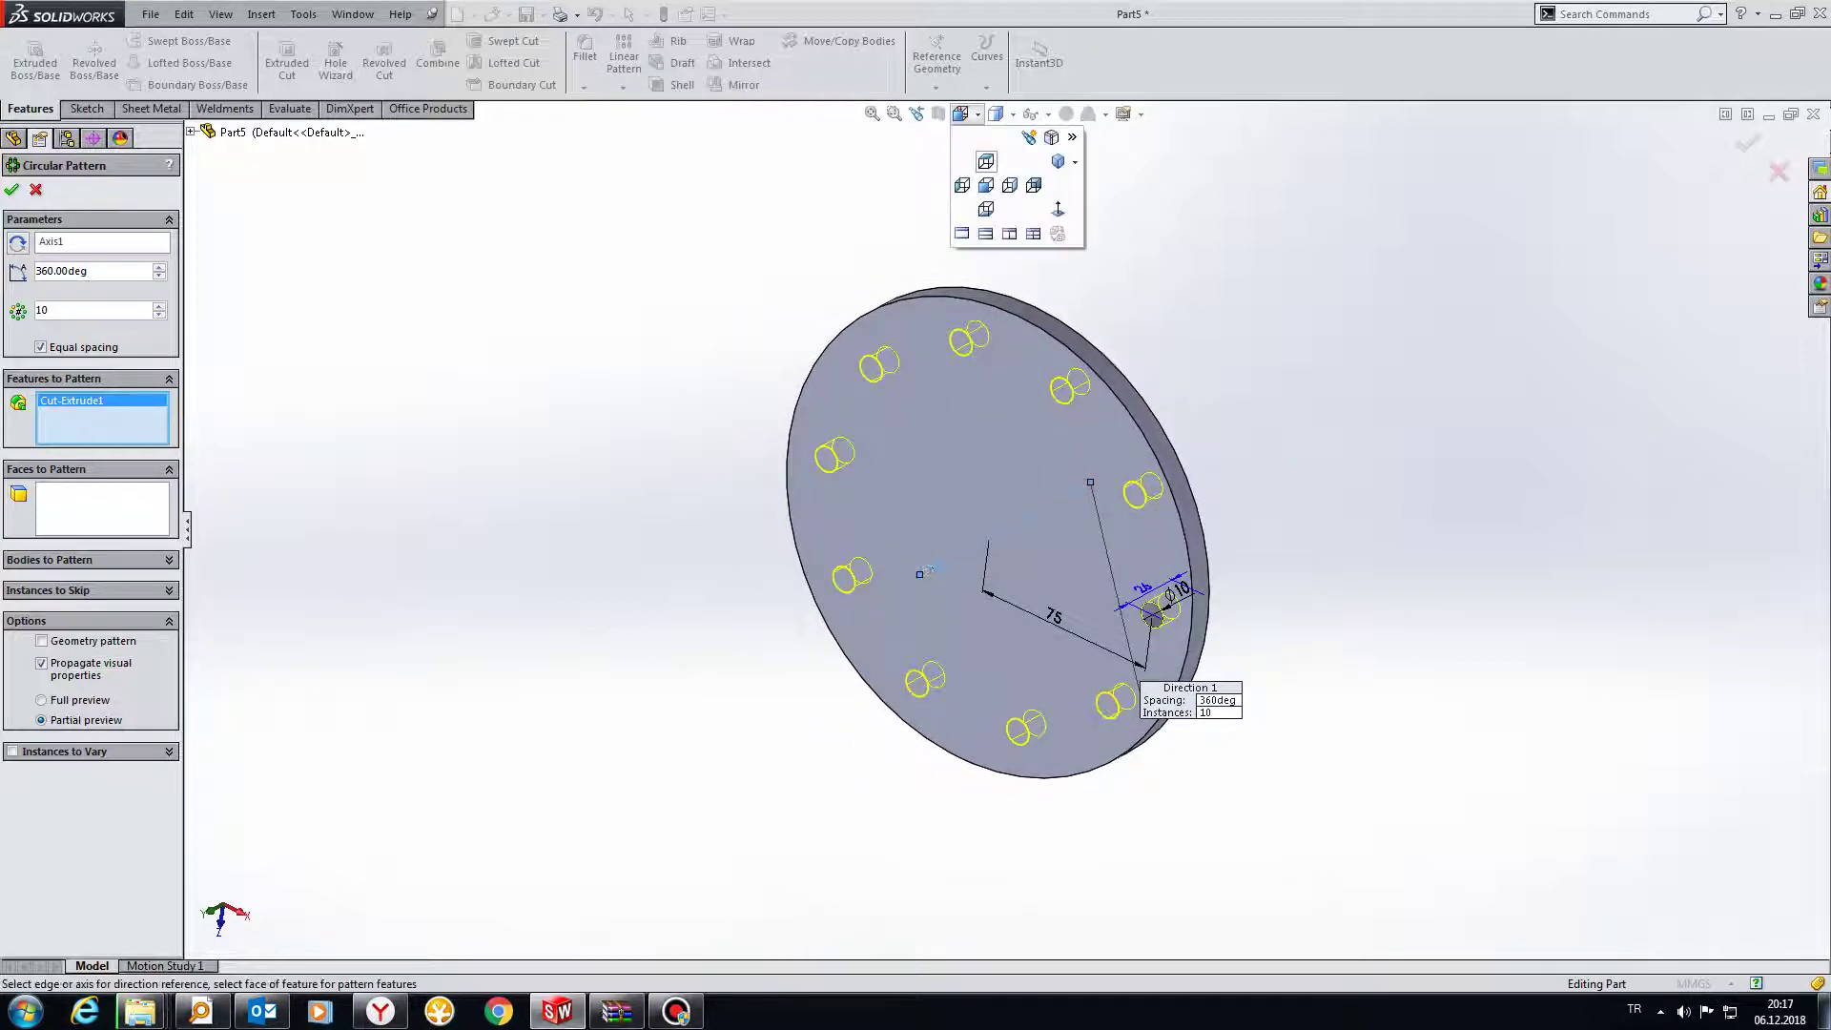
click(987, 163)
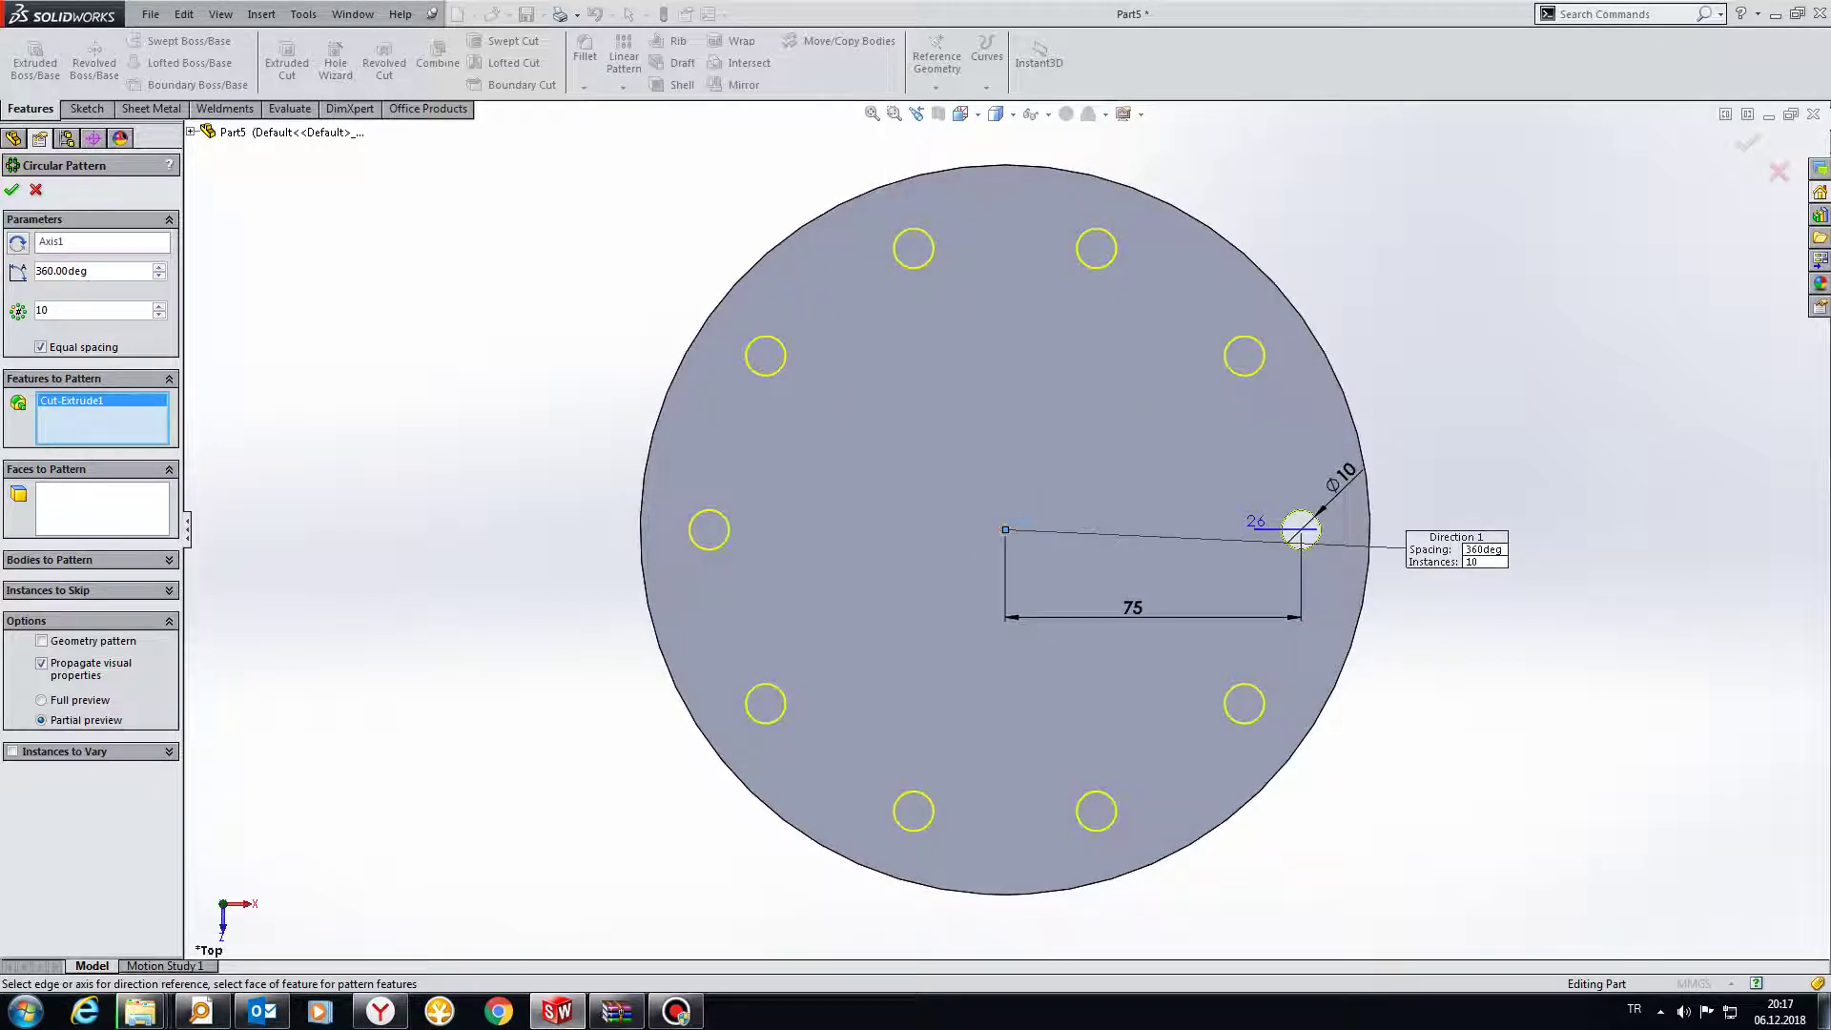
double_click(66, 271)
text(180)
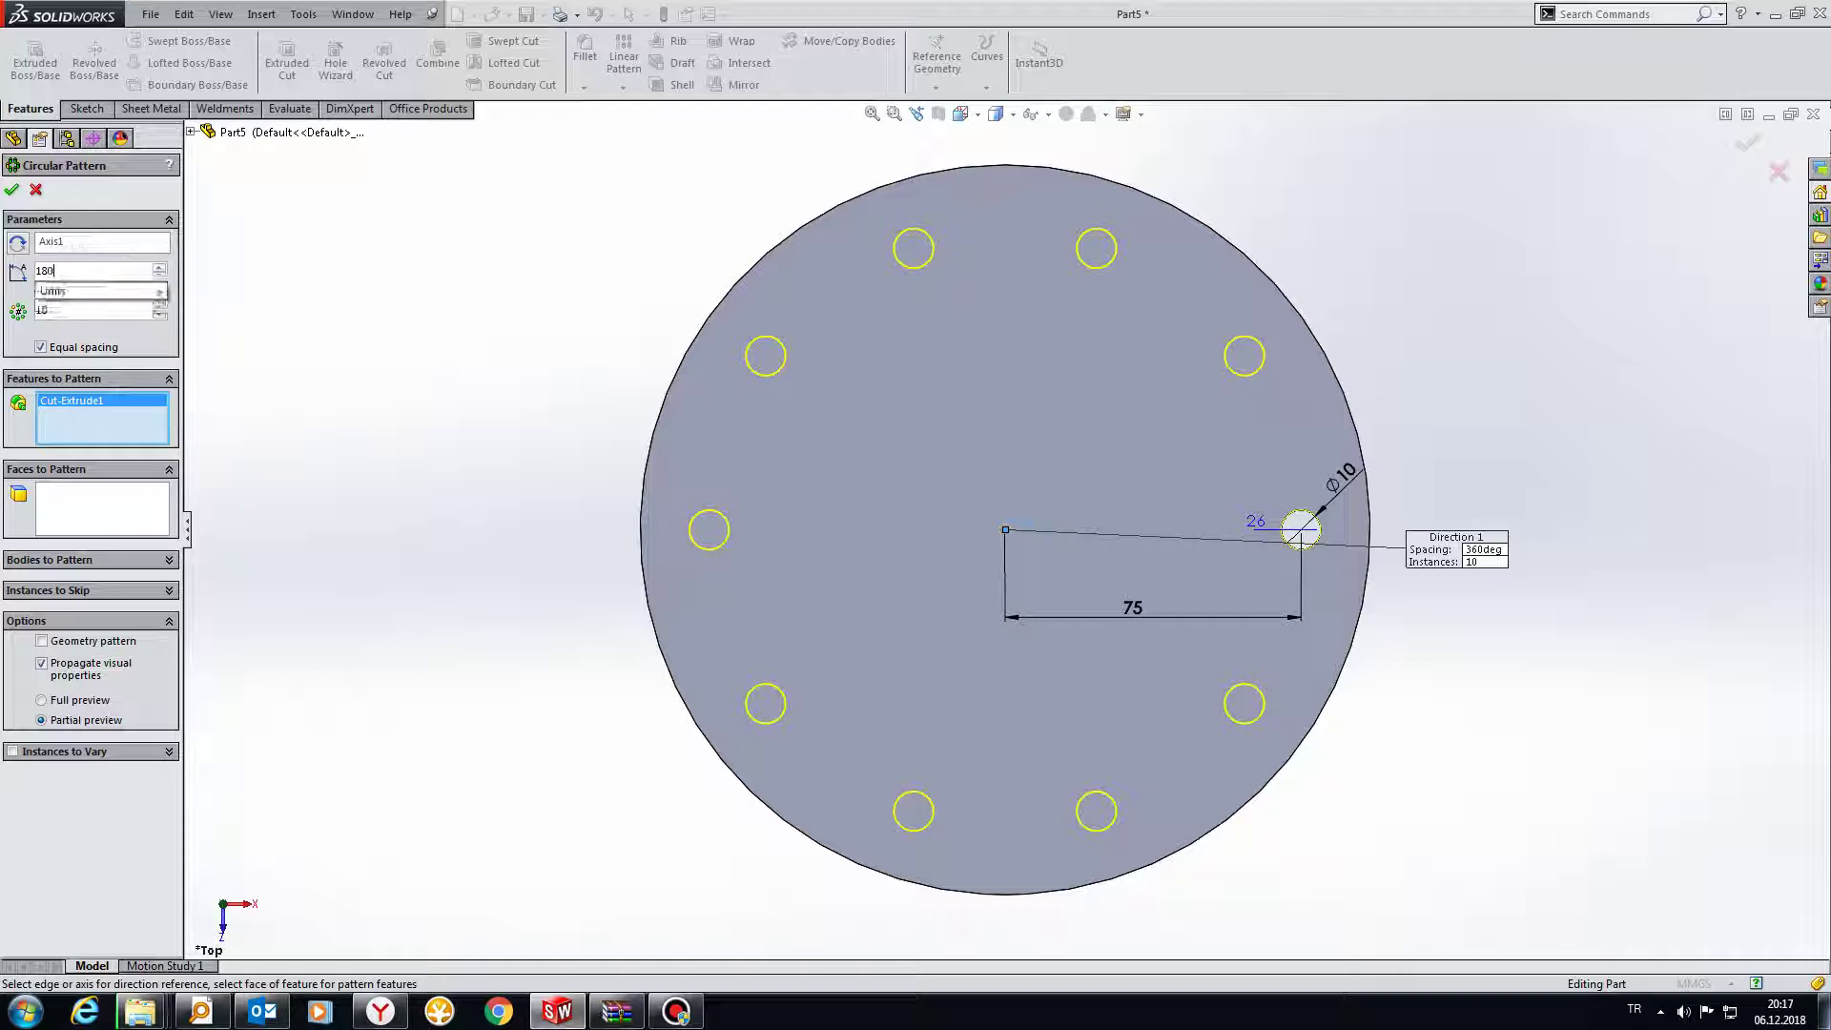
key(Return)
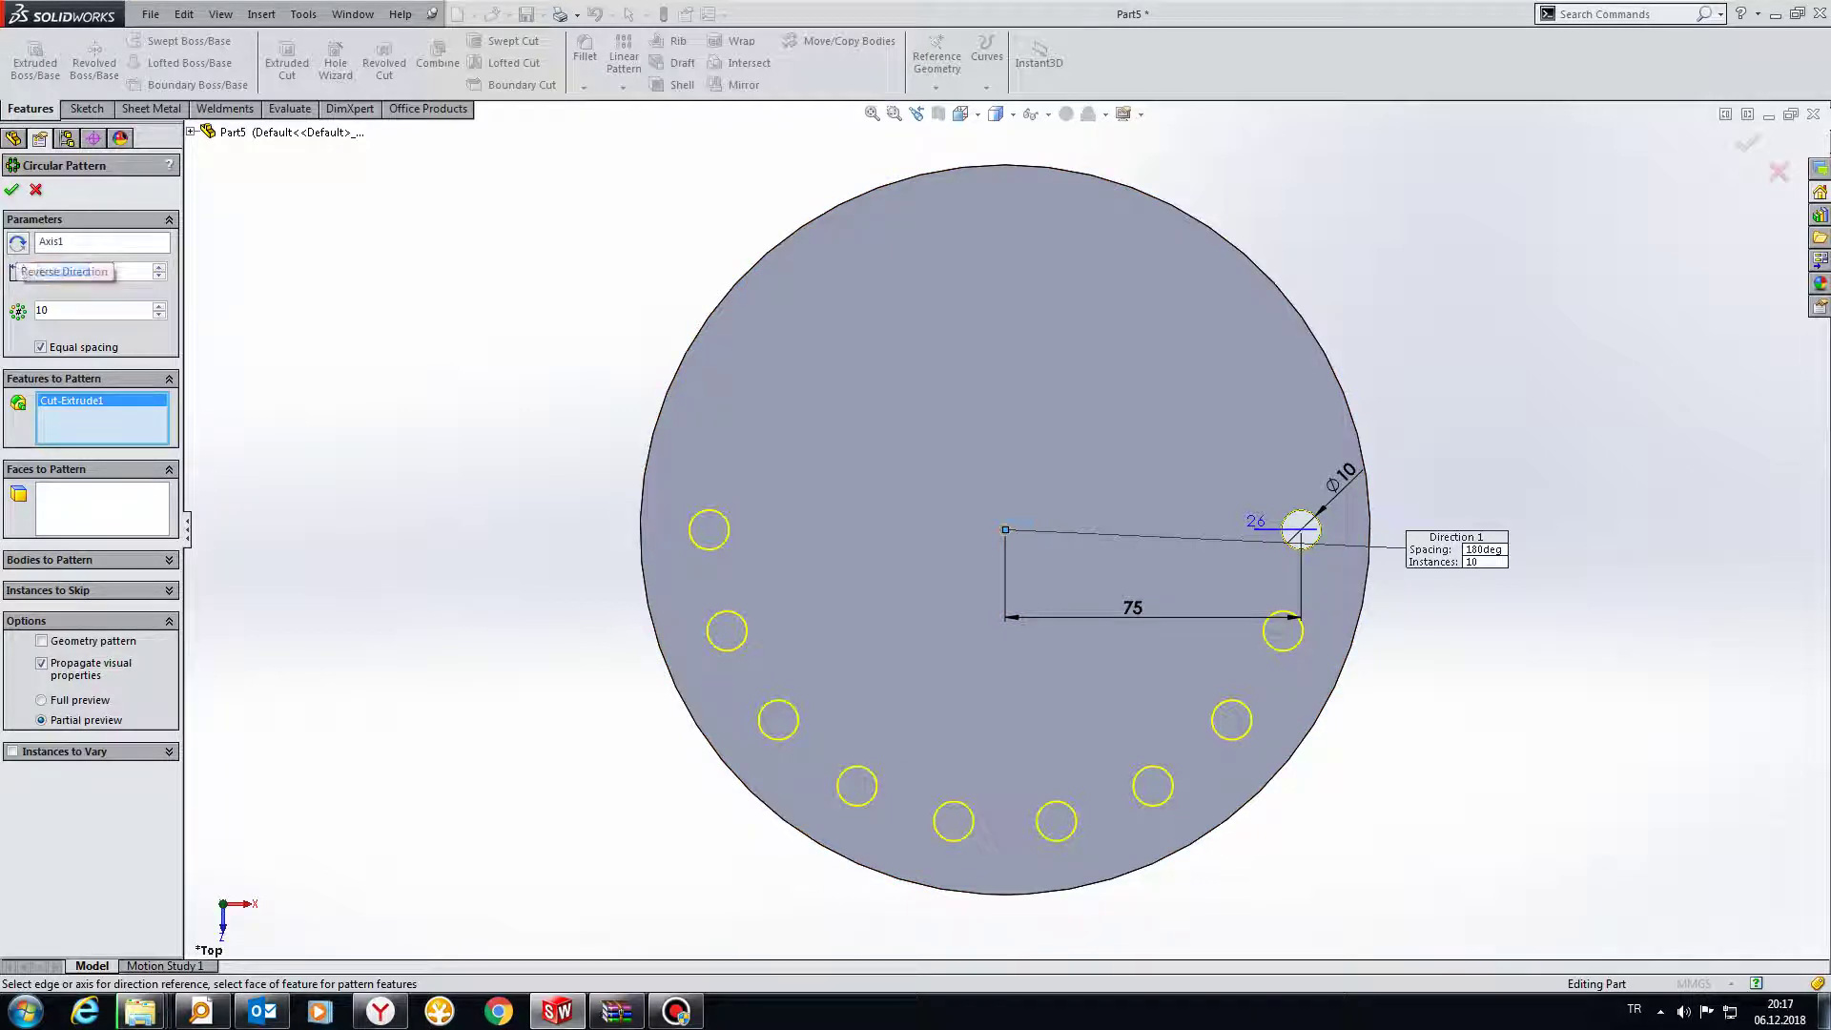
click(17, 242)
click(17, 243)
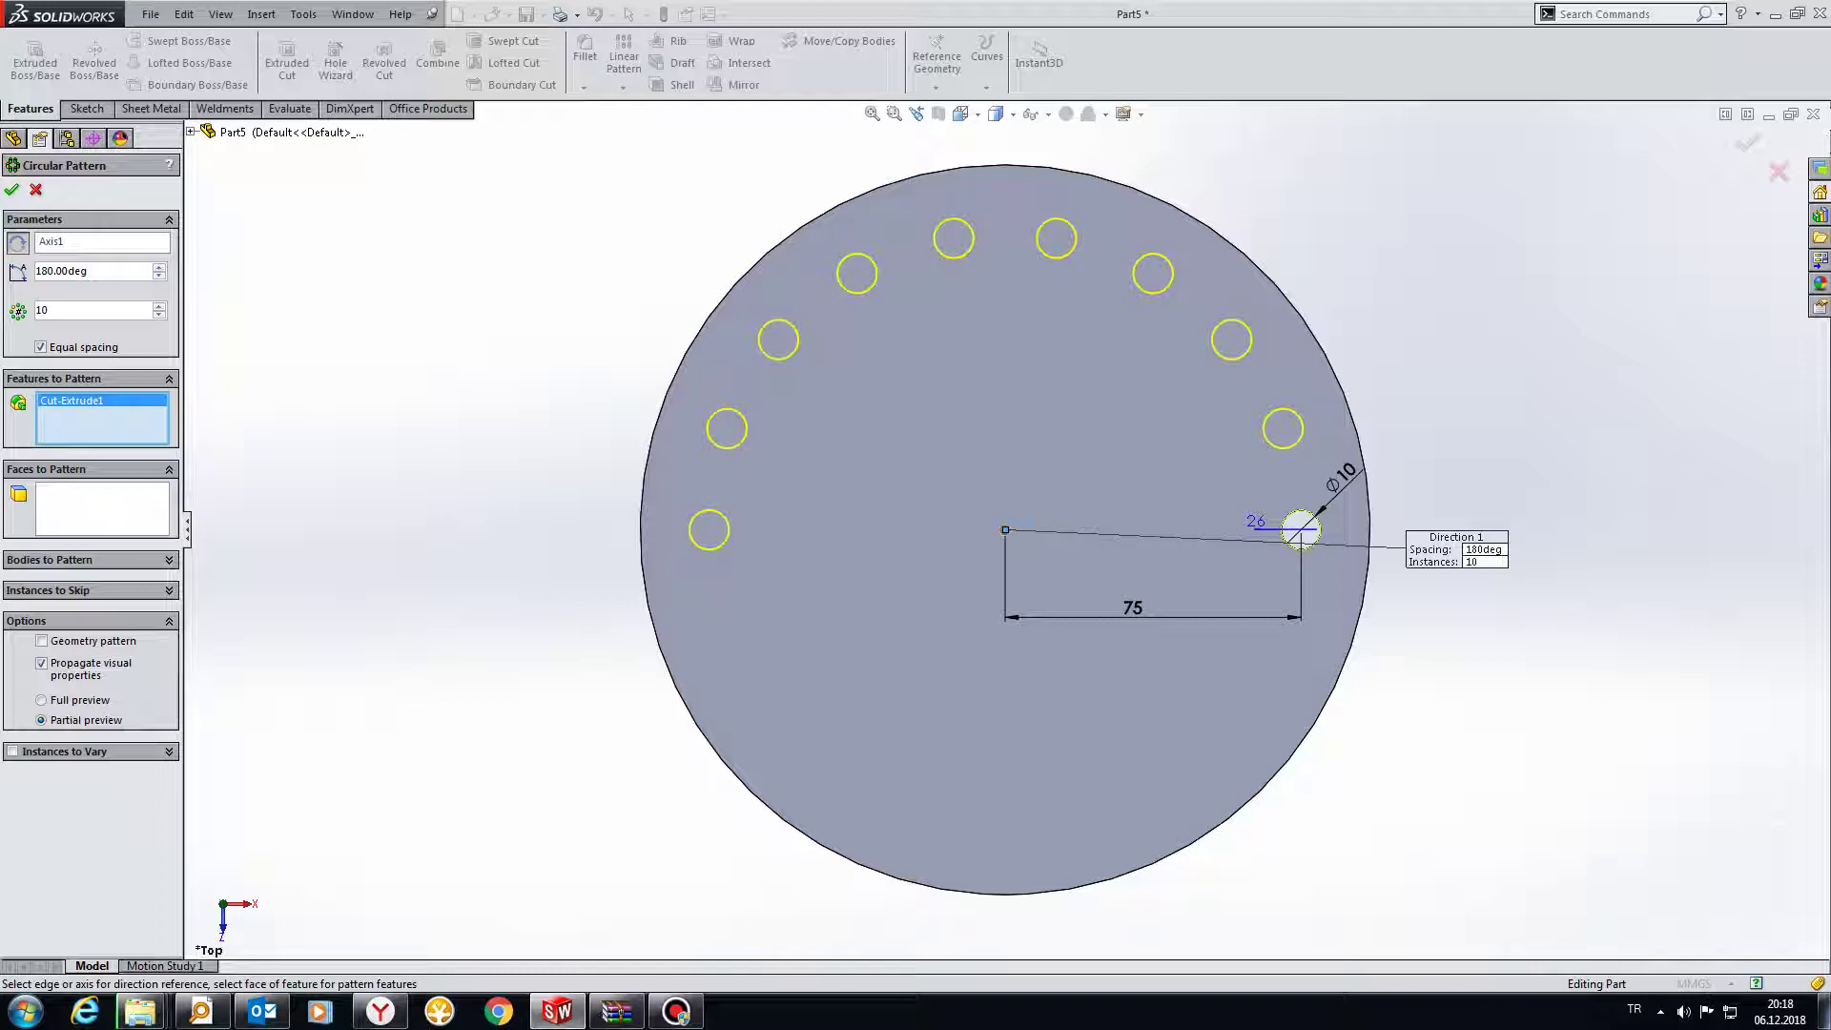
click(12, 189)
middle_drag(1001, 525, 1183, 434)
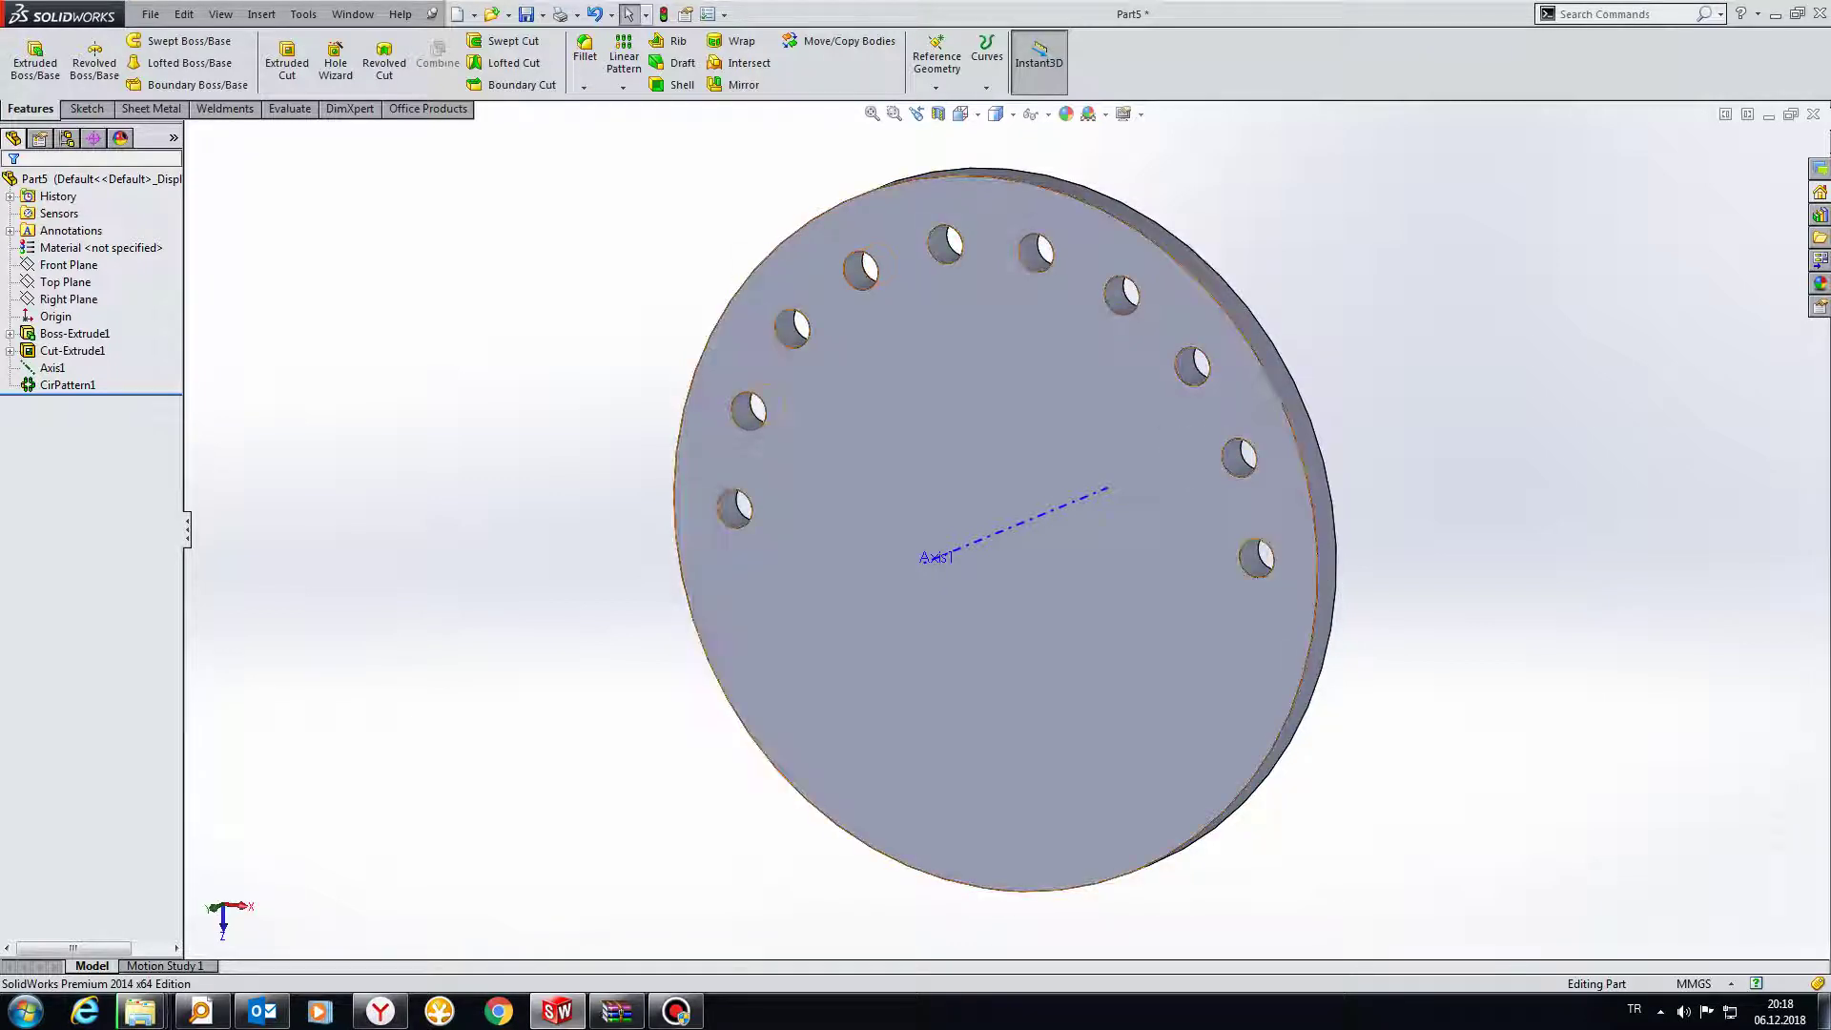
Edit CirPattern1 to span 270° with equal spacing, confirm, and reopen it for editing.
click(66, 385)
click(71, 329)
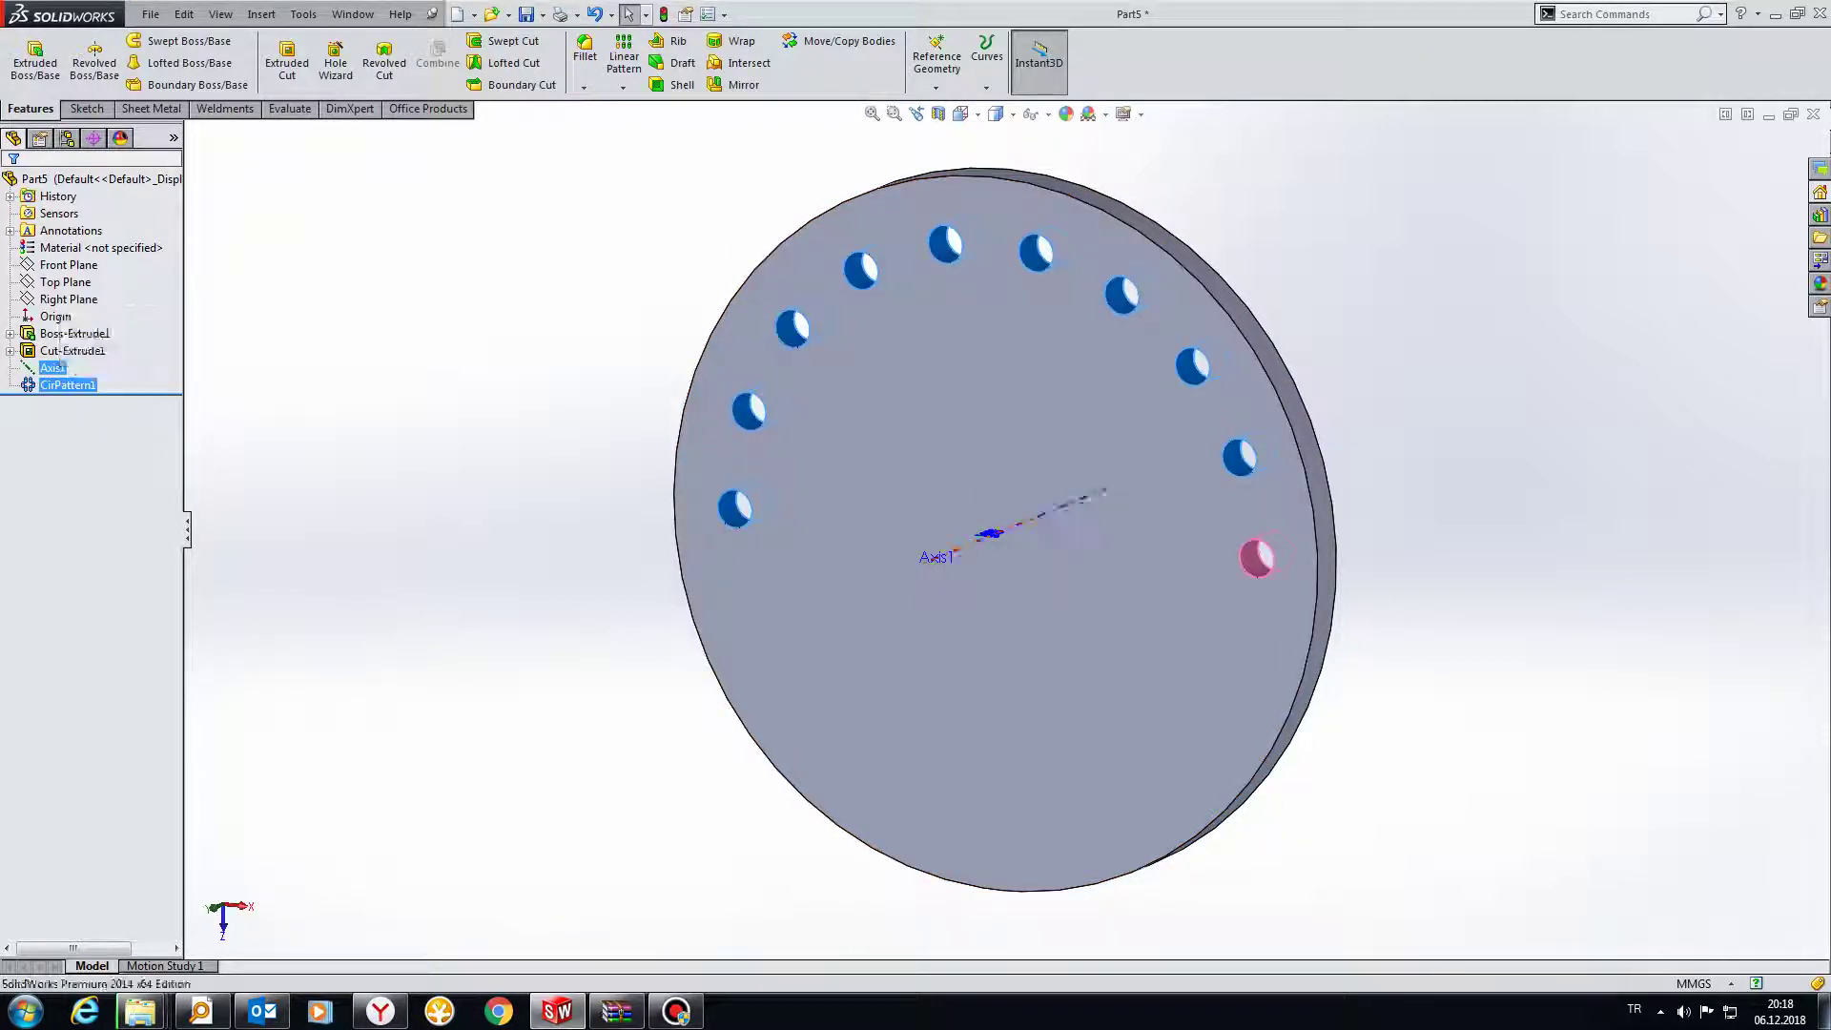
double_click(62, 271)
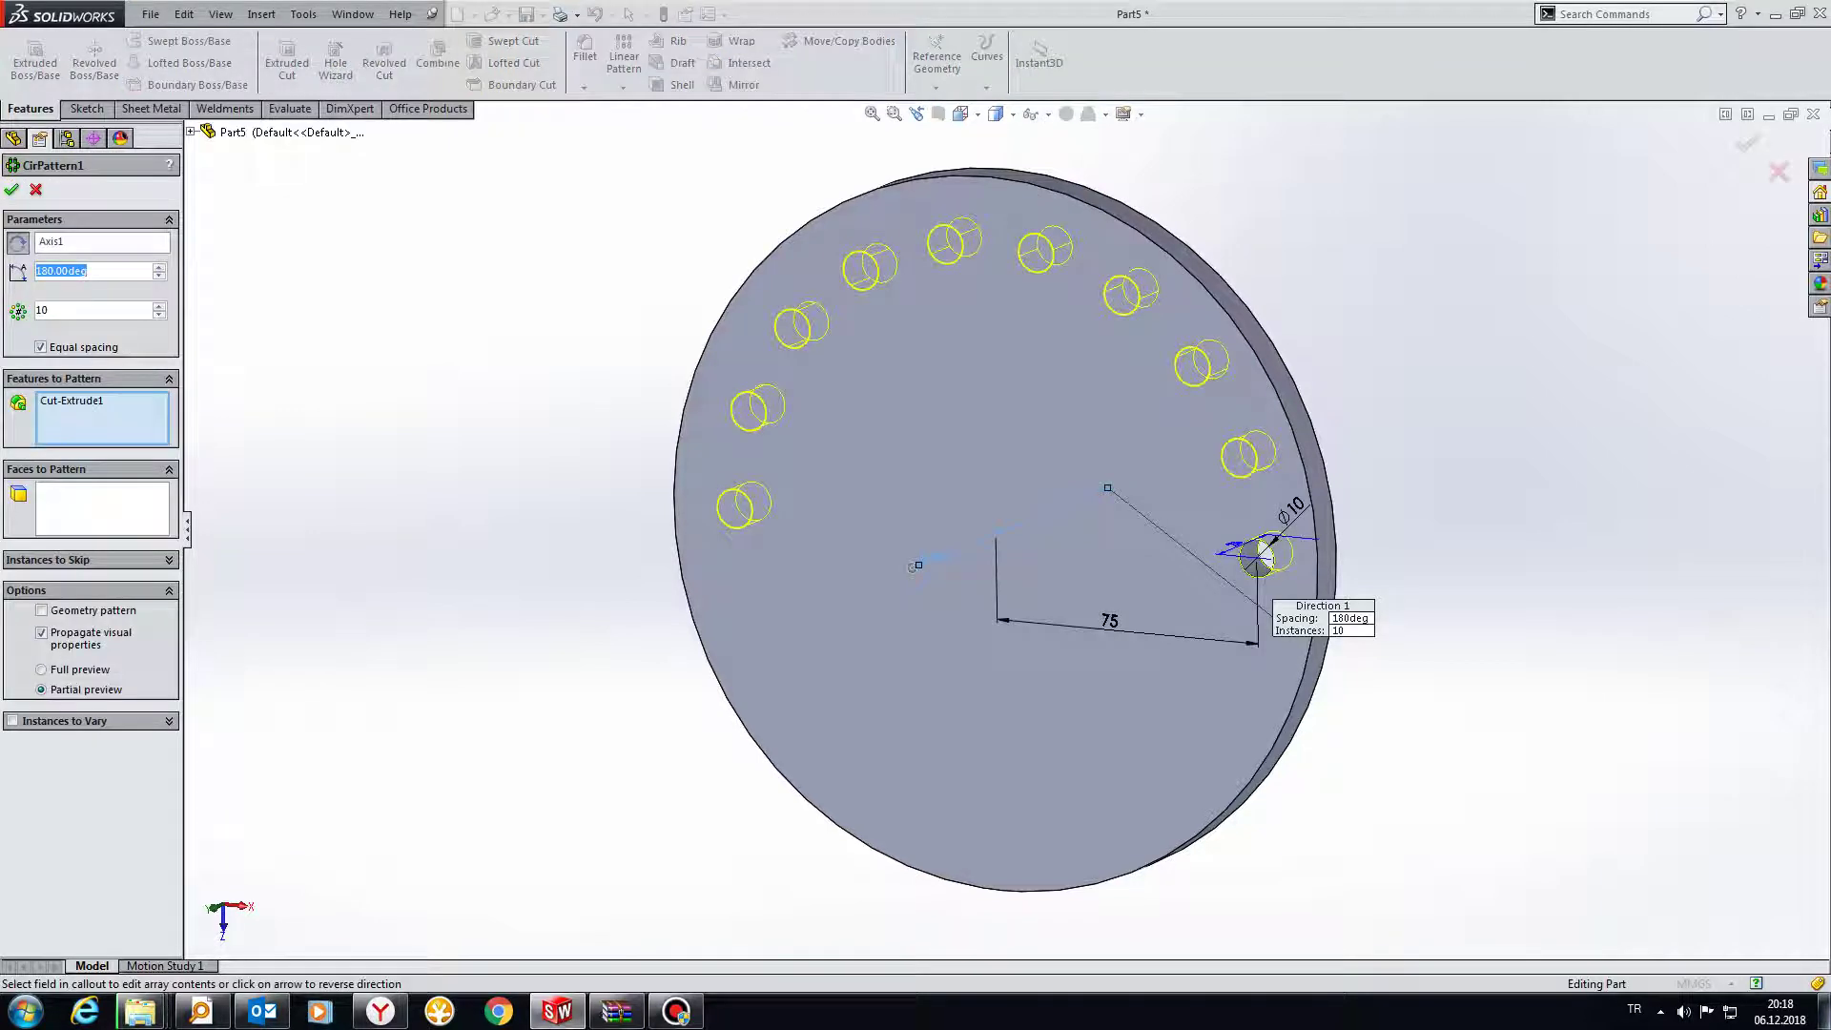
text(270)
key(Return)
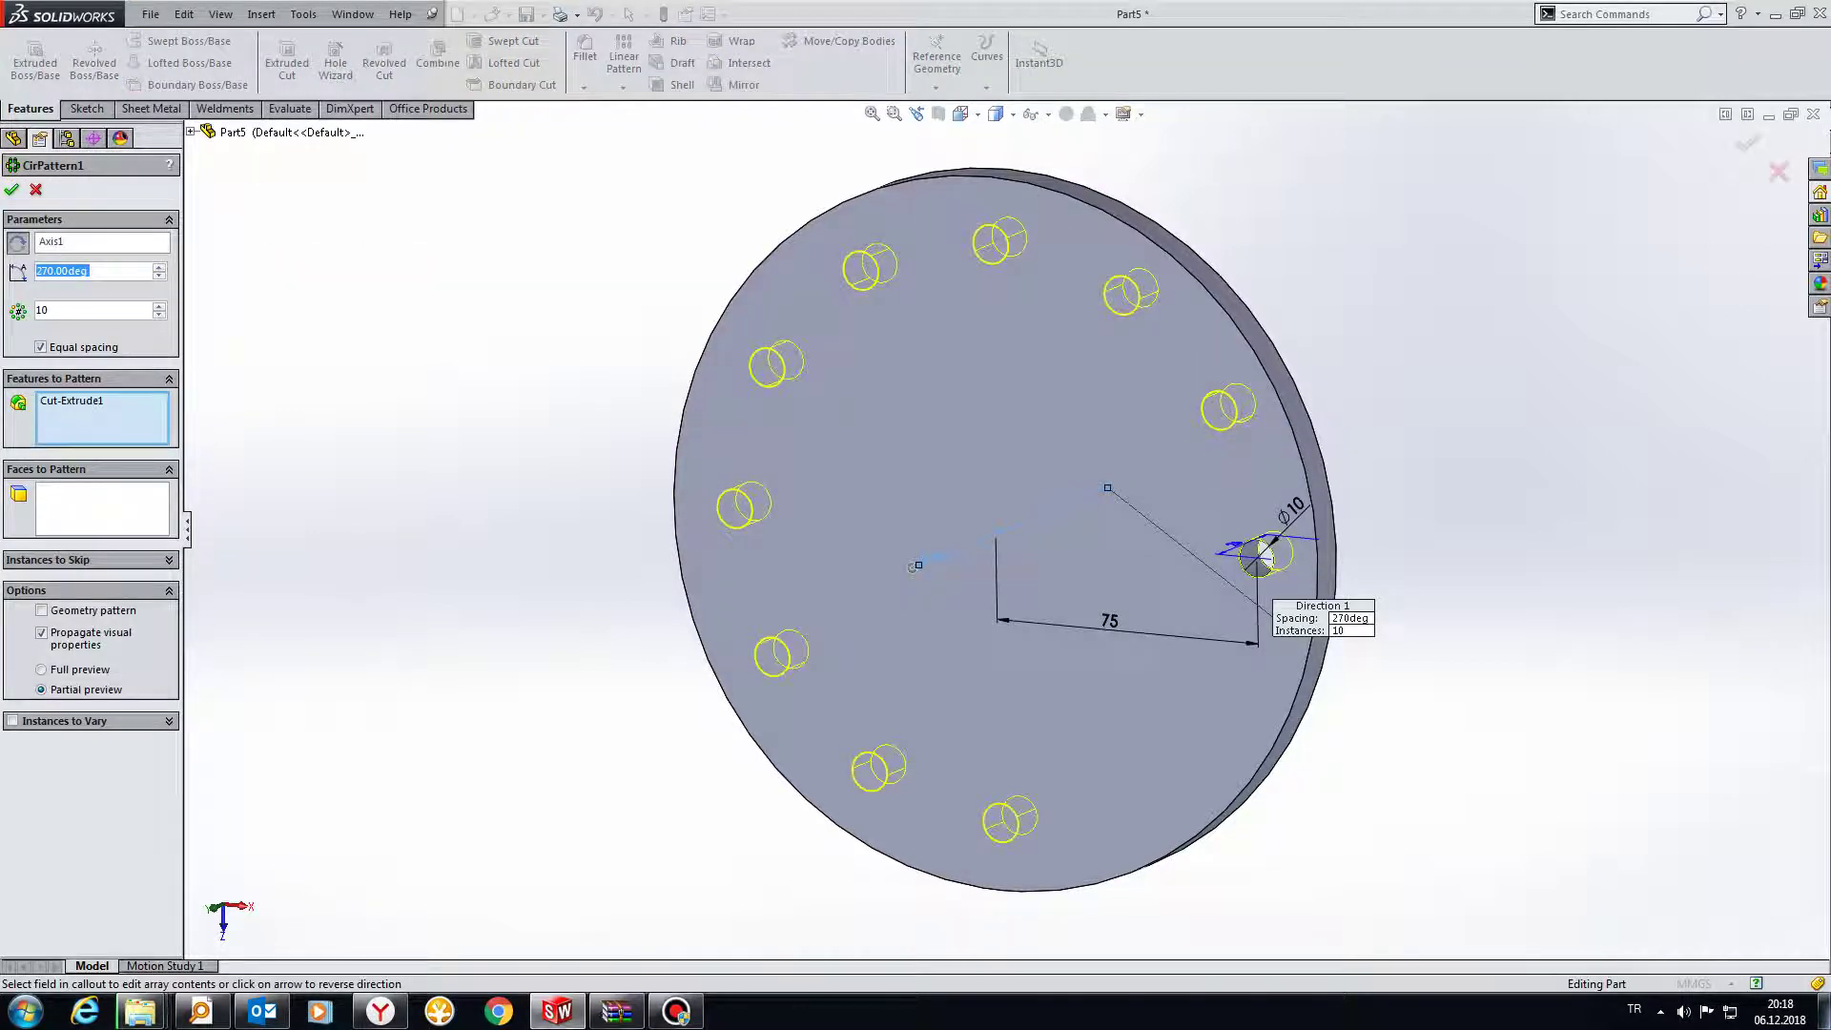
key(ctrl+5)
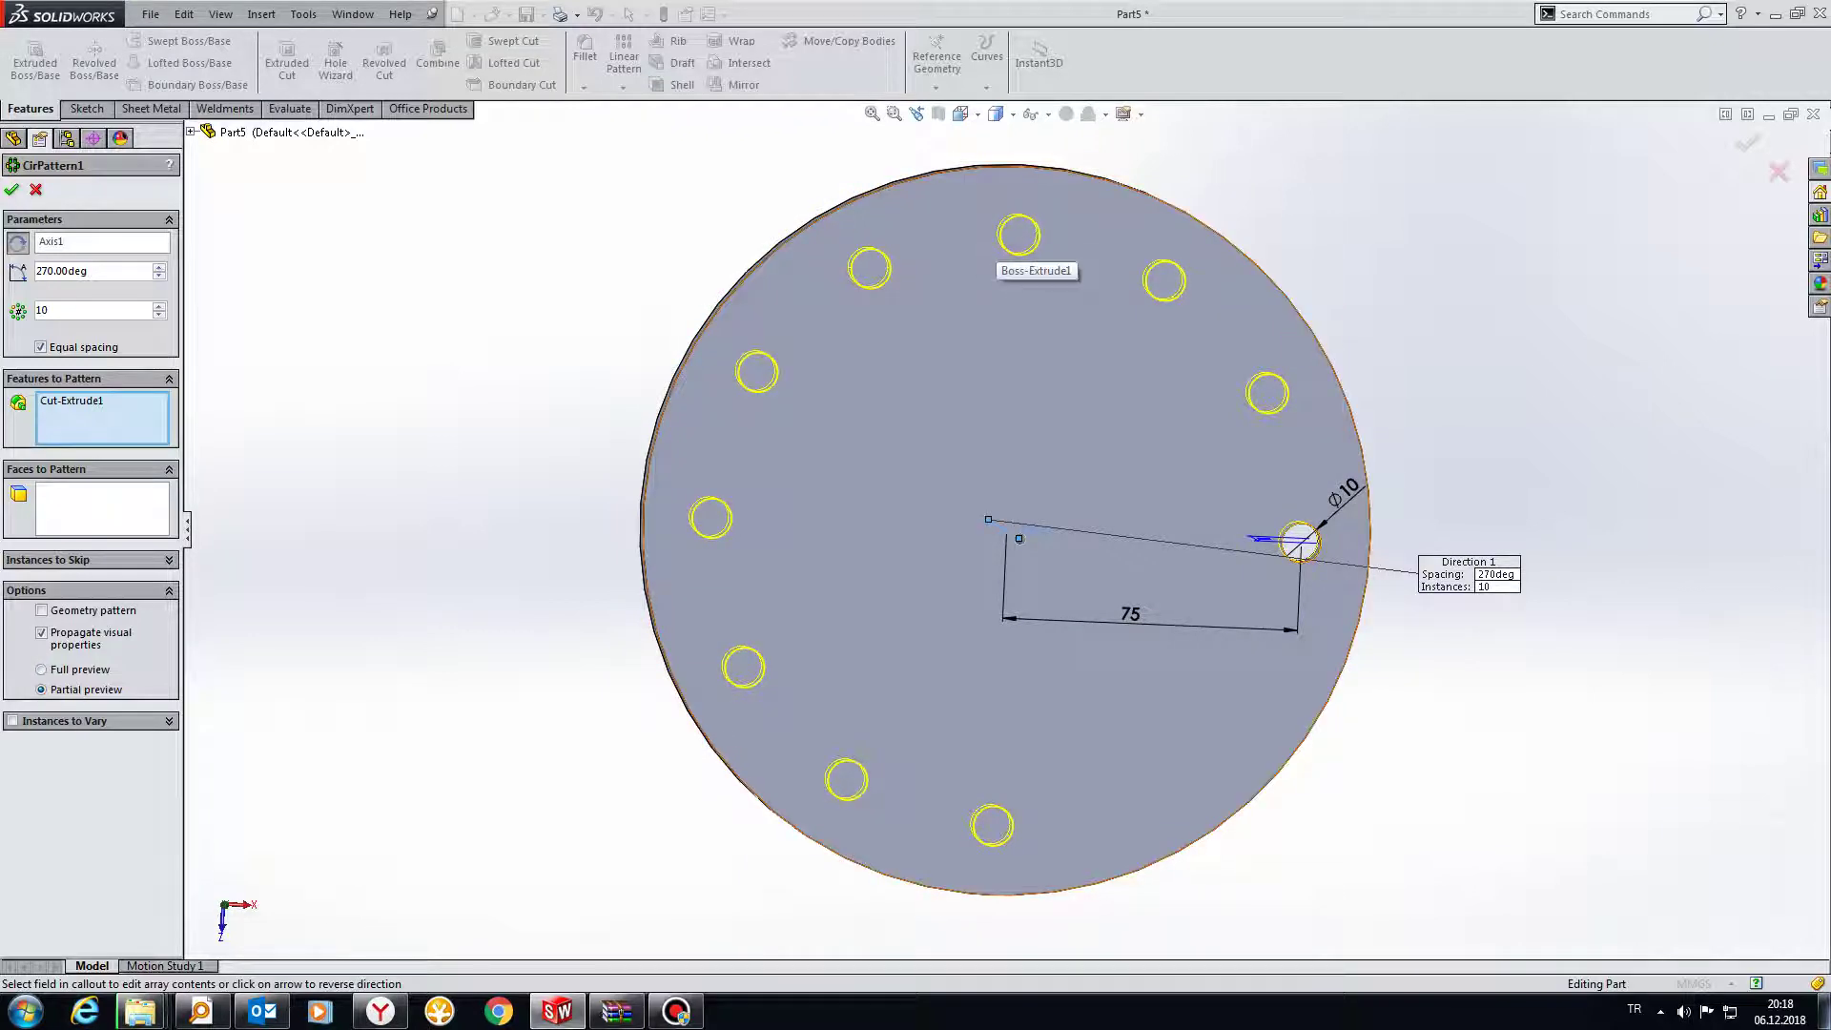
key(Return)
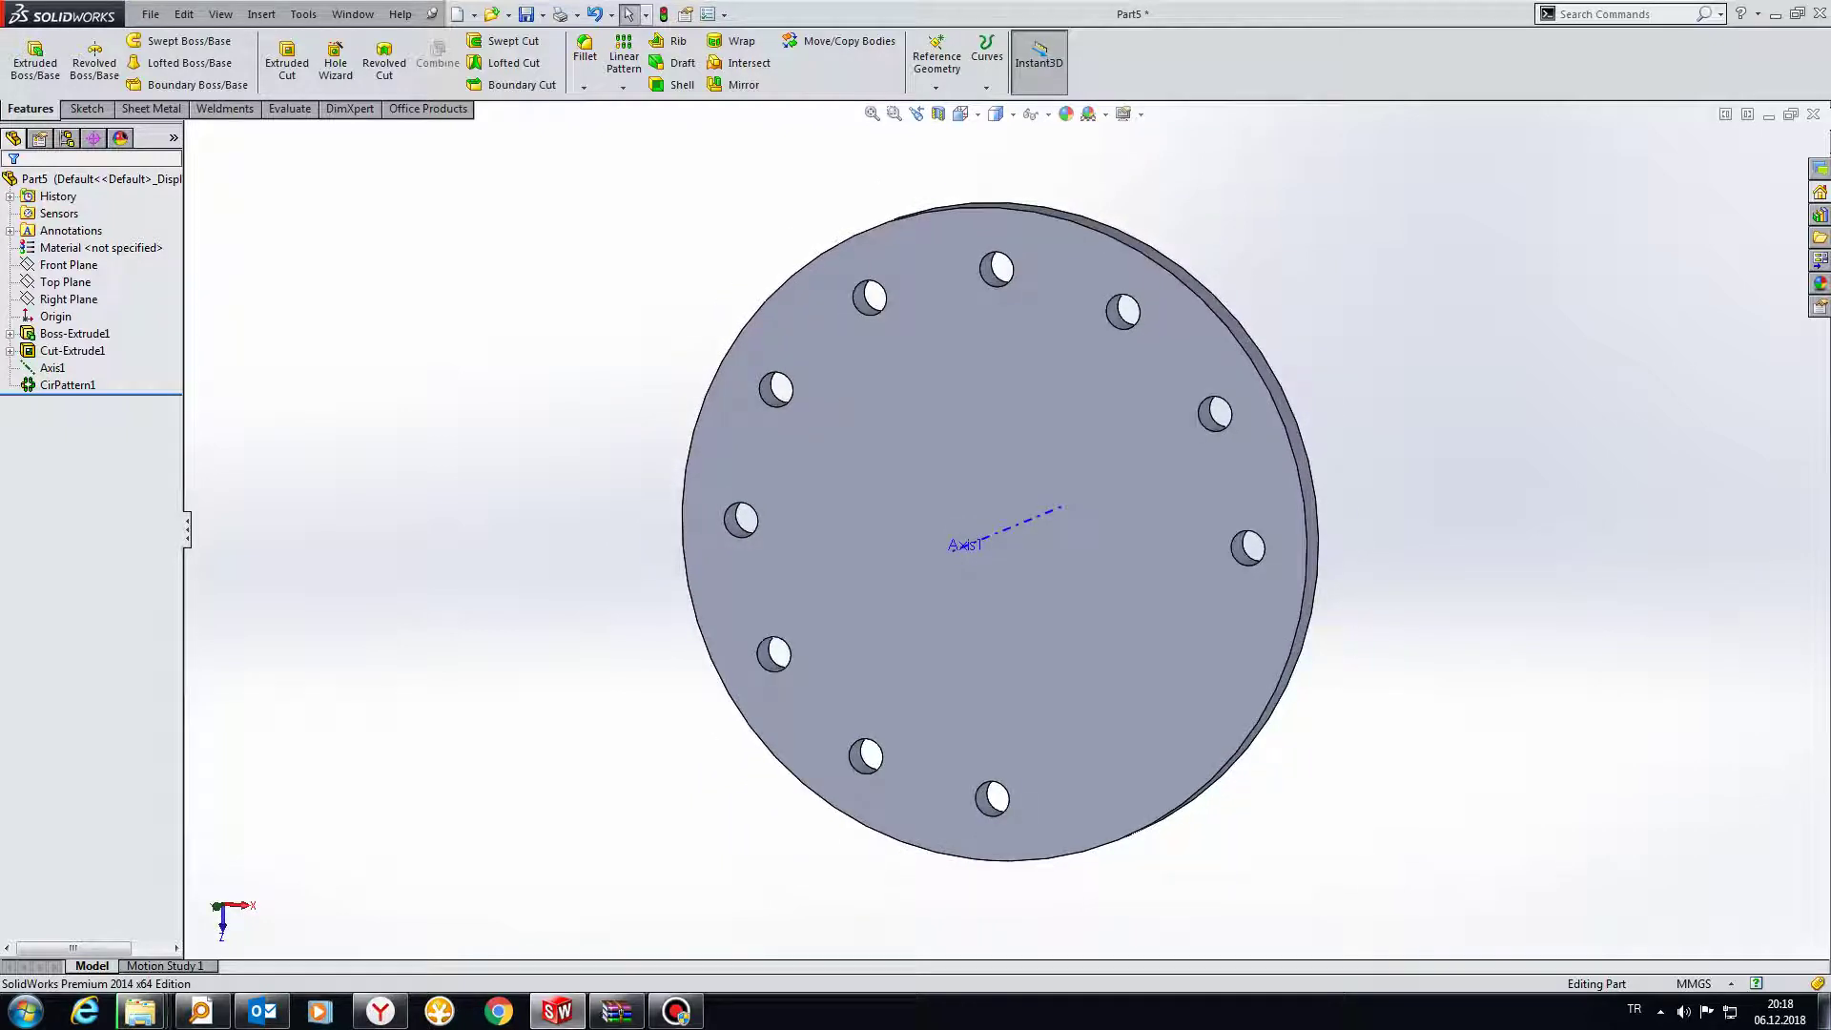
click(66, 384)
click(71, 334)
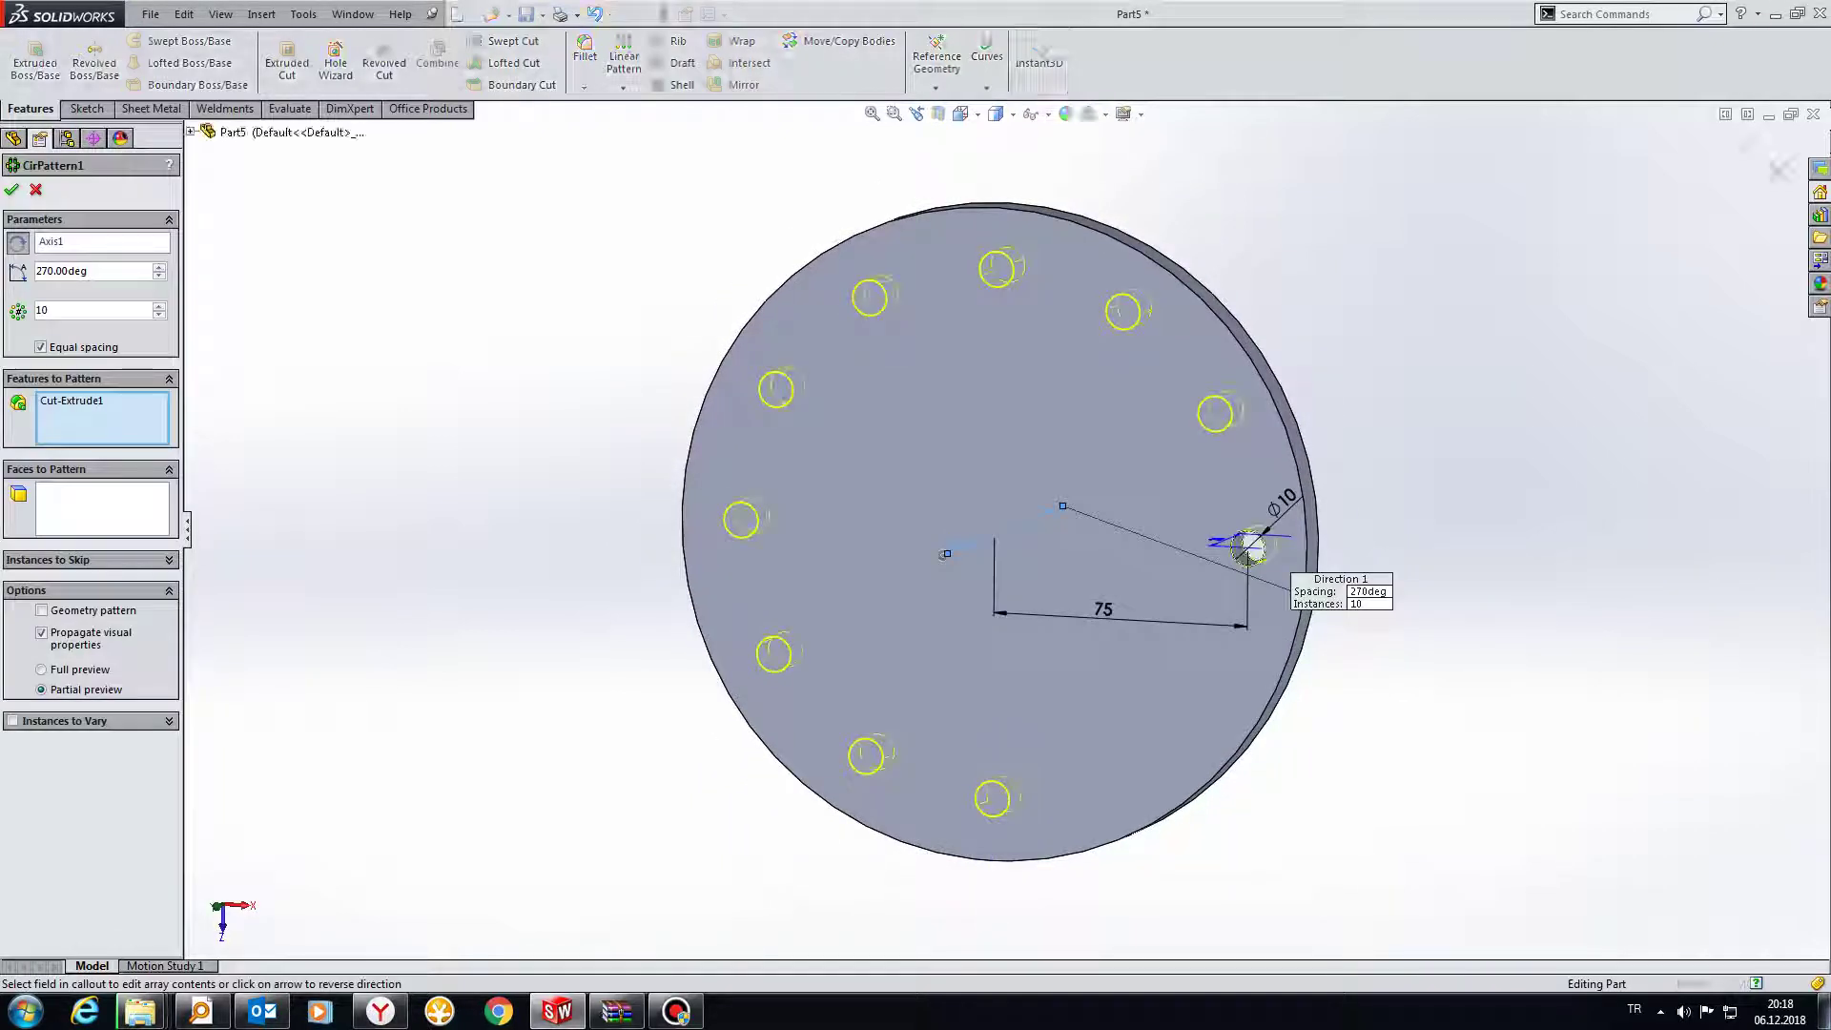
Turn off Equal spacing and set the hole spacing to 10°.
click(88, 271)
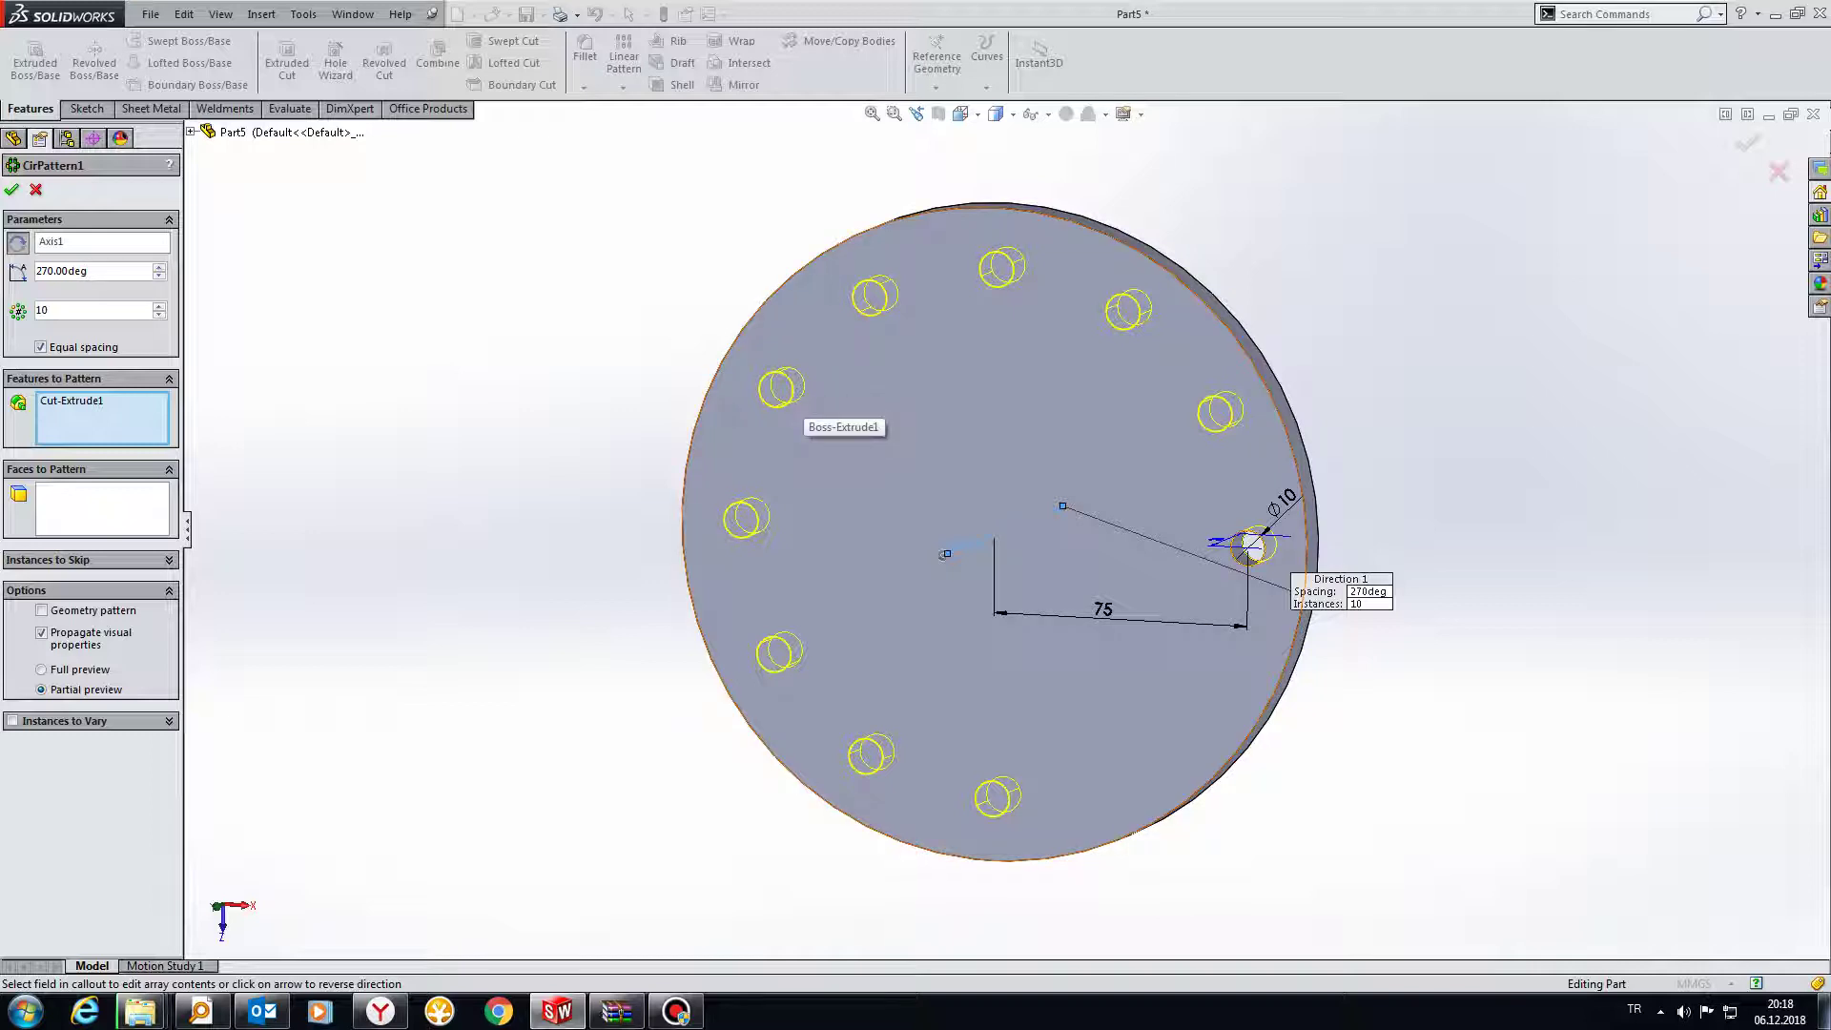
click(41, 347)
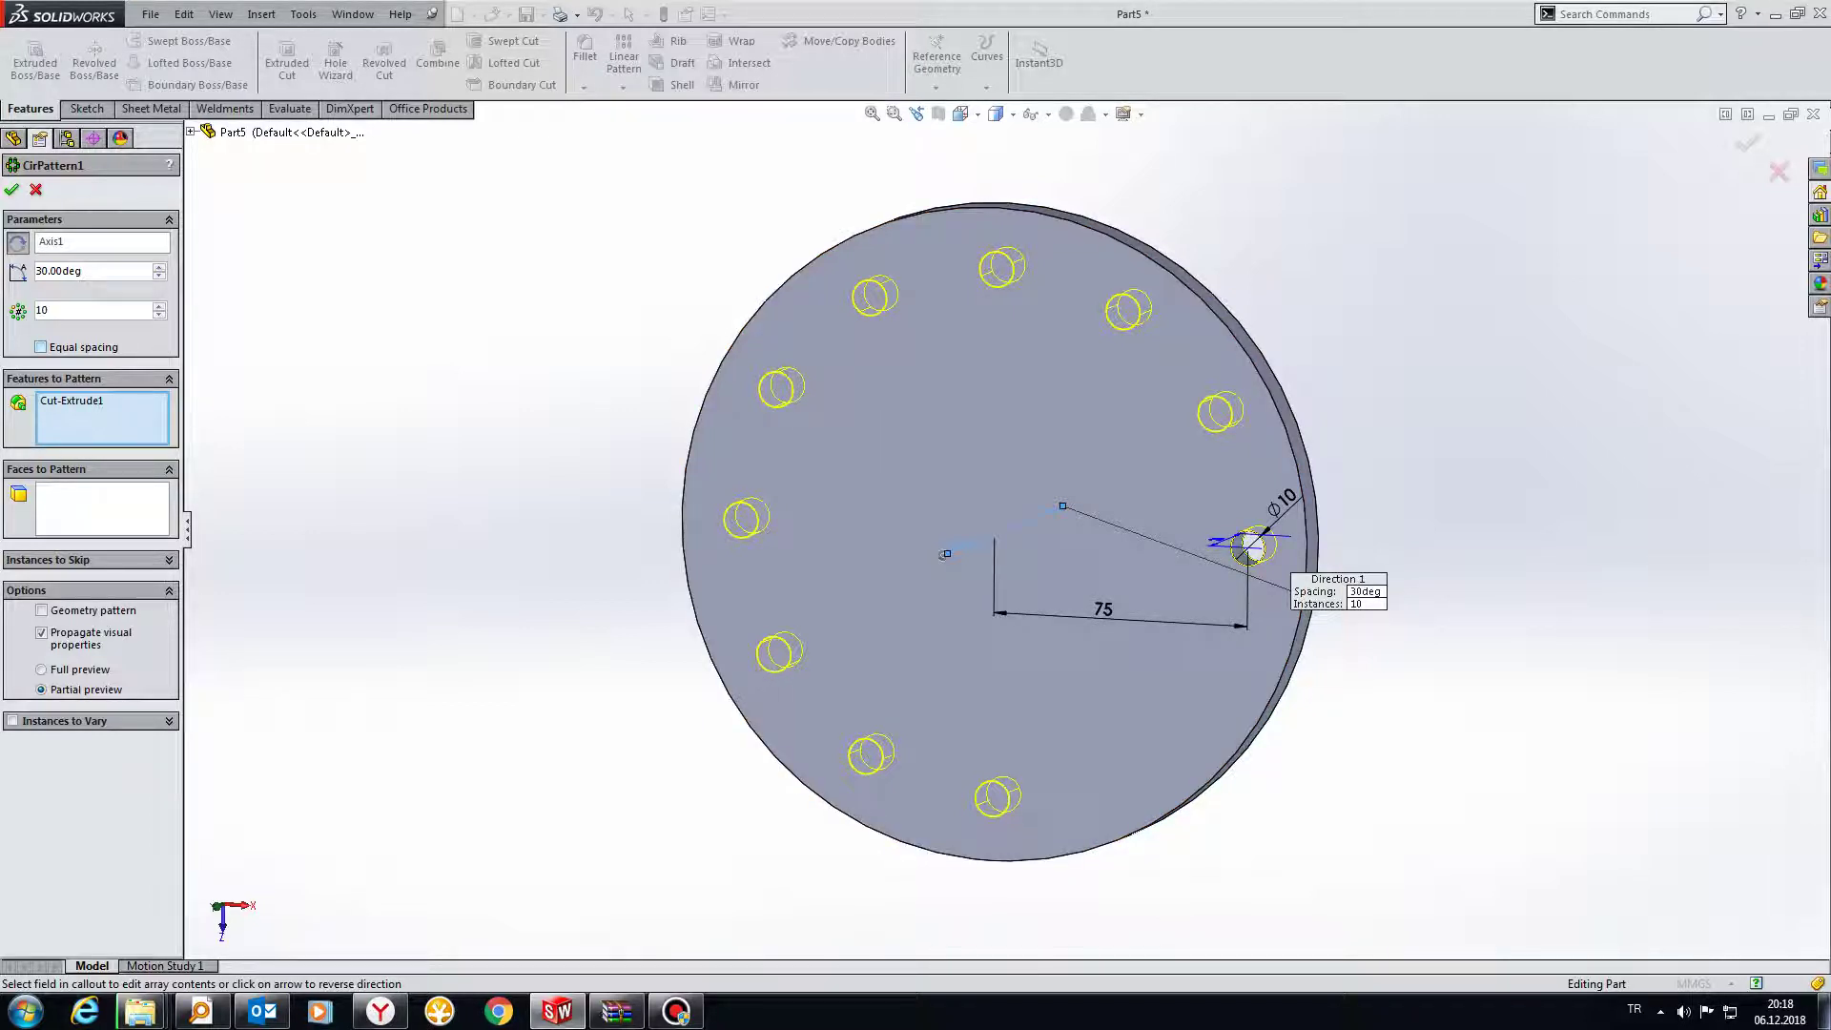
double_click(57, 270)
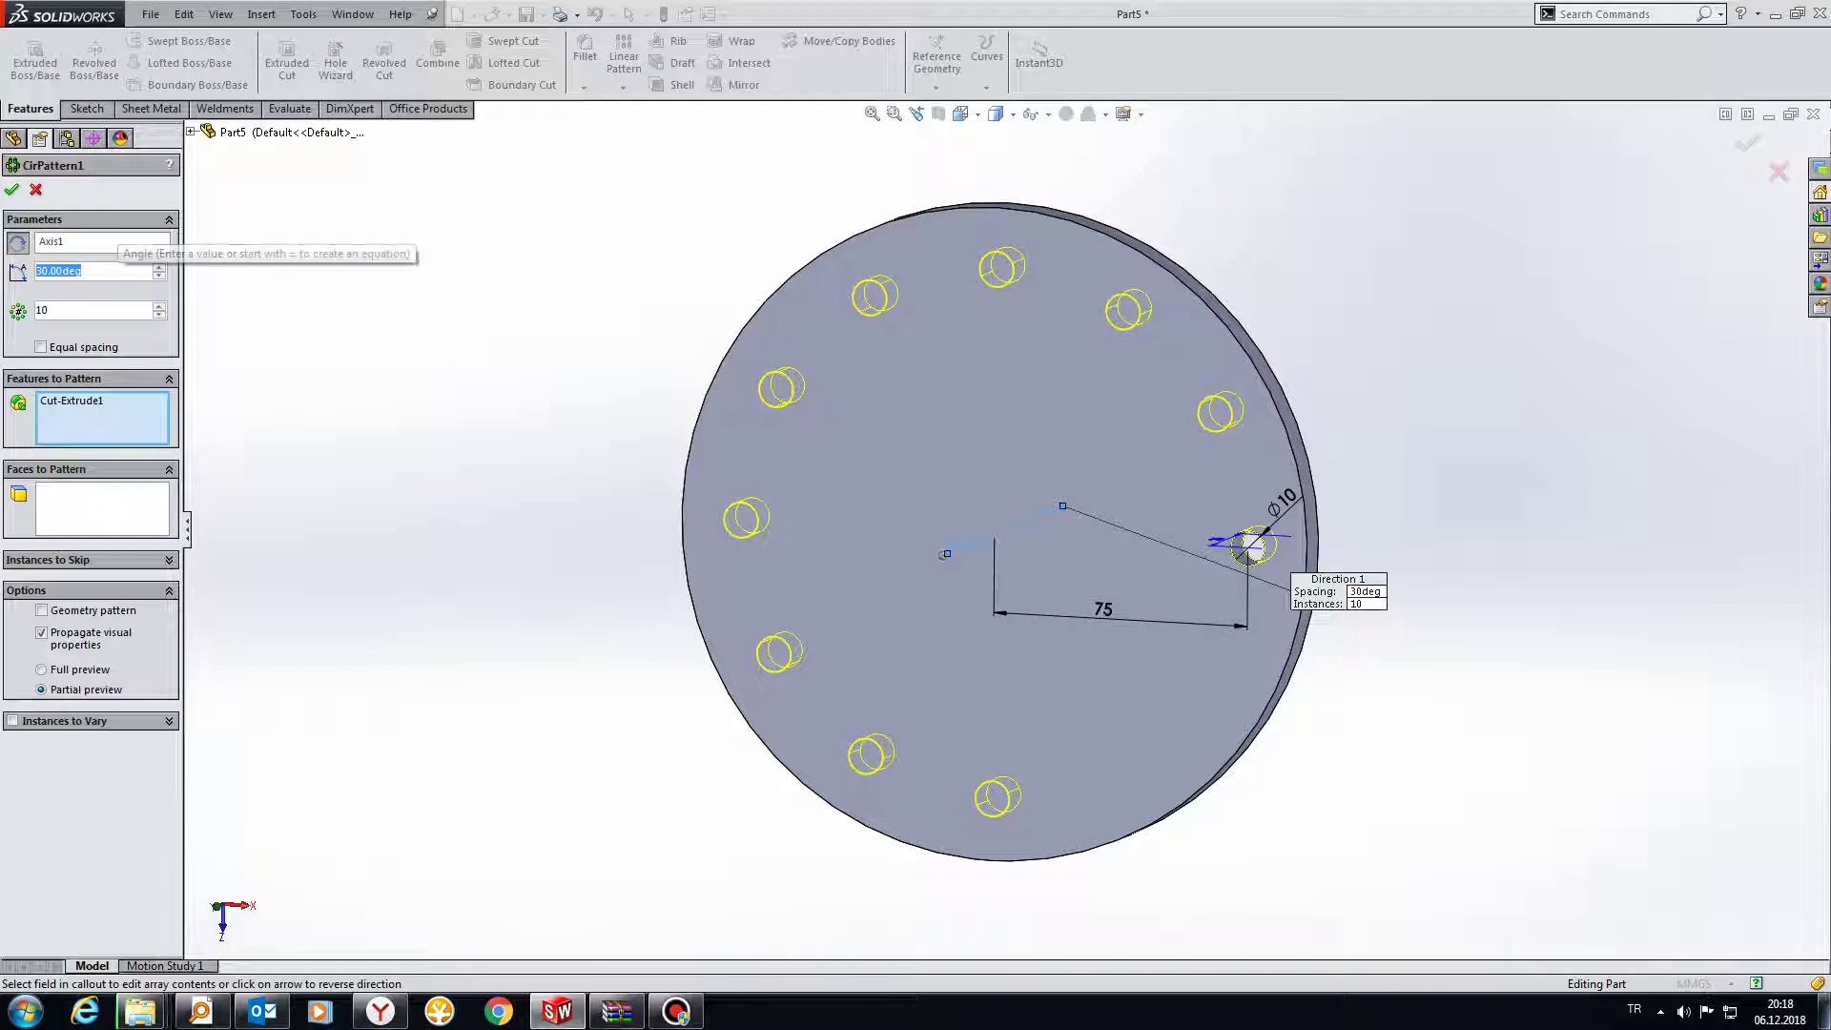
text(20)
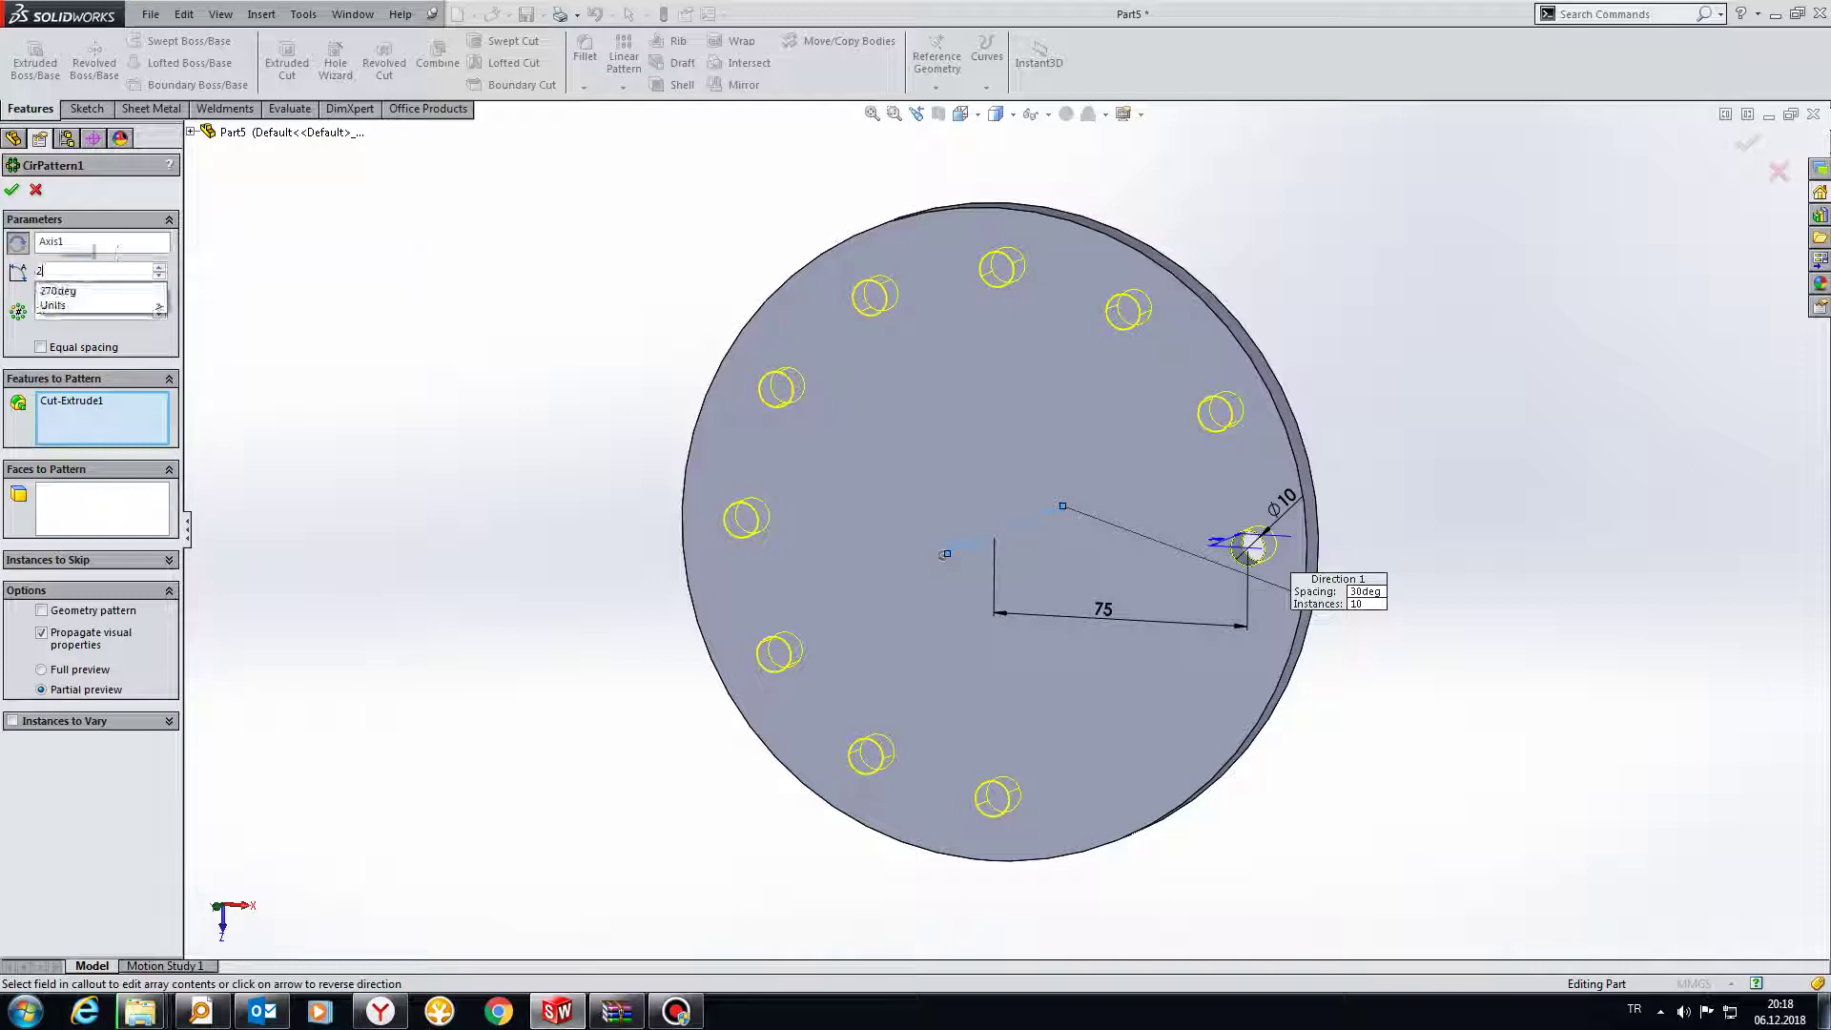
key(Return)
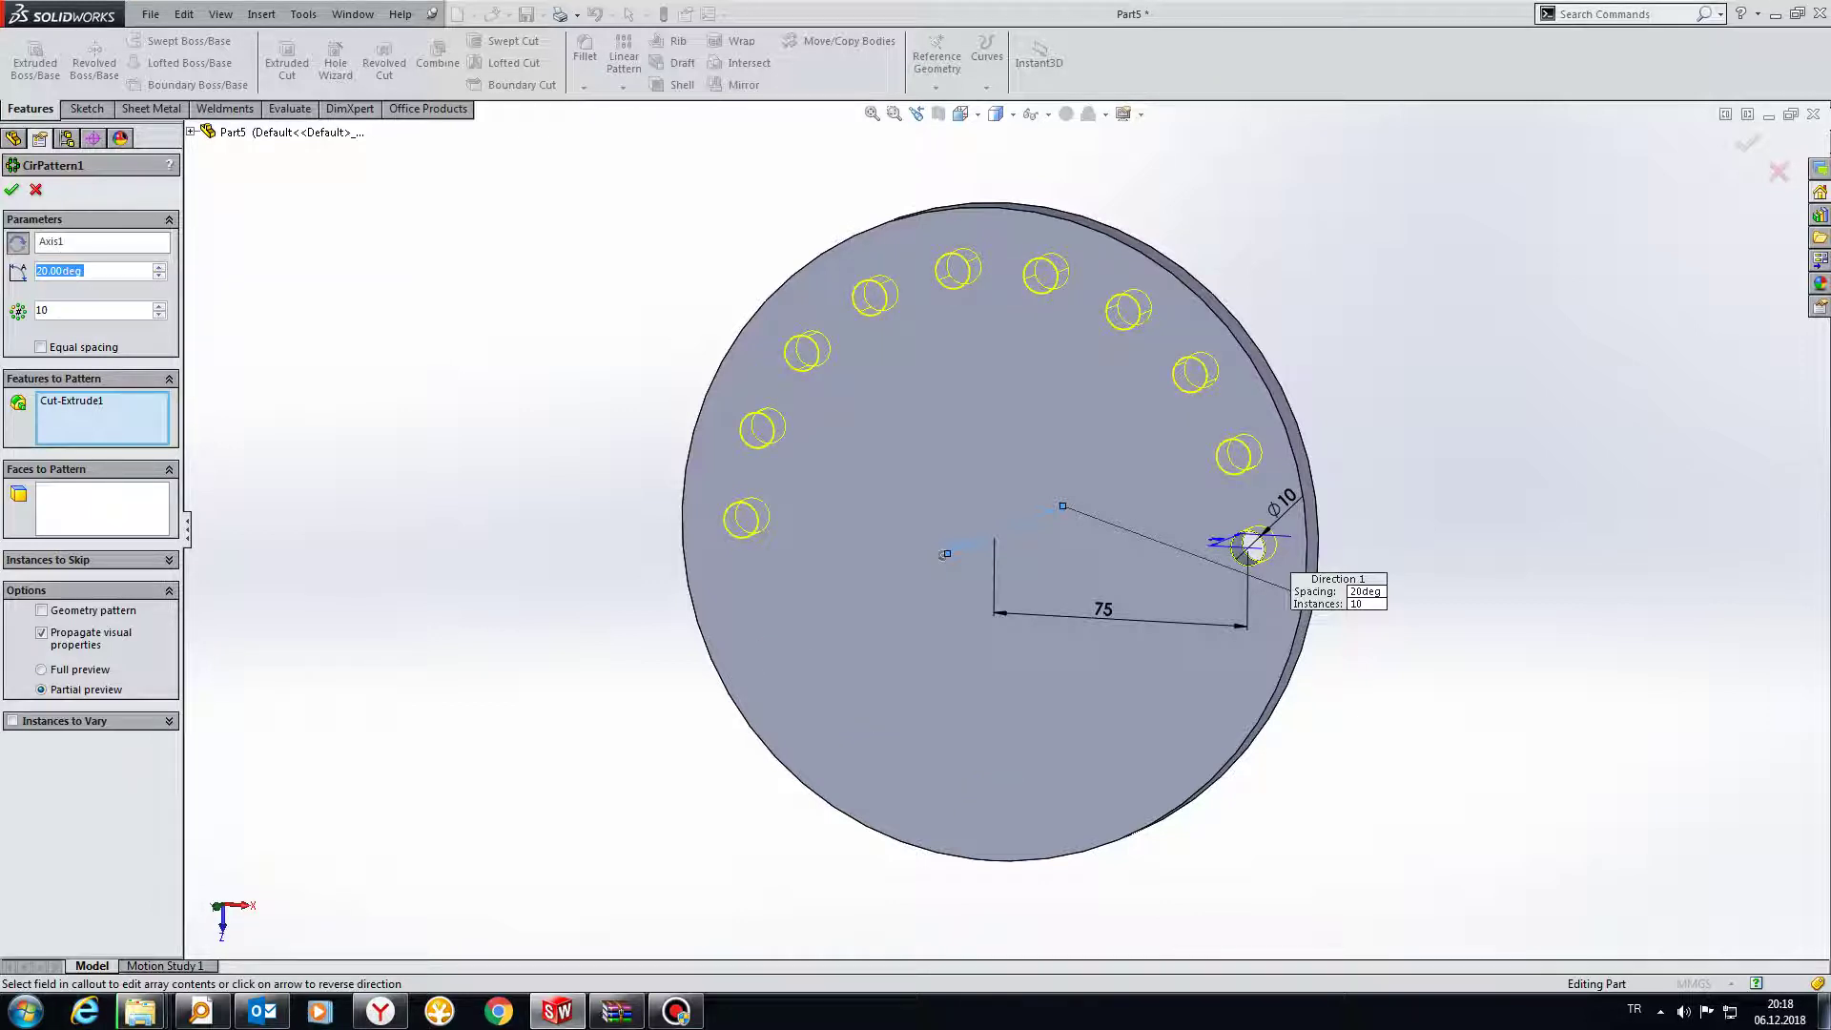
text(10)
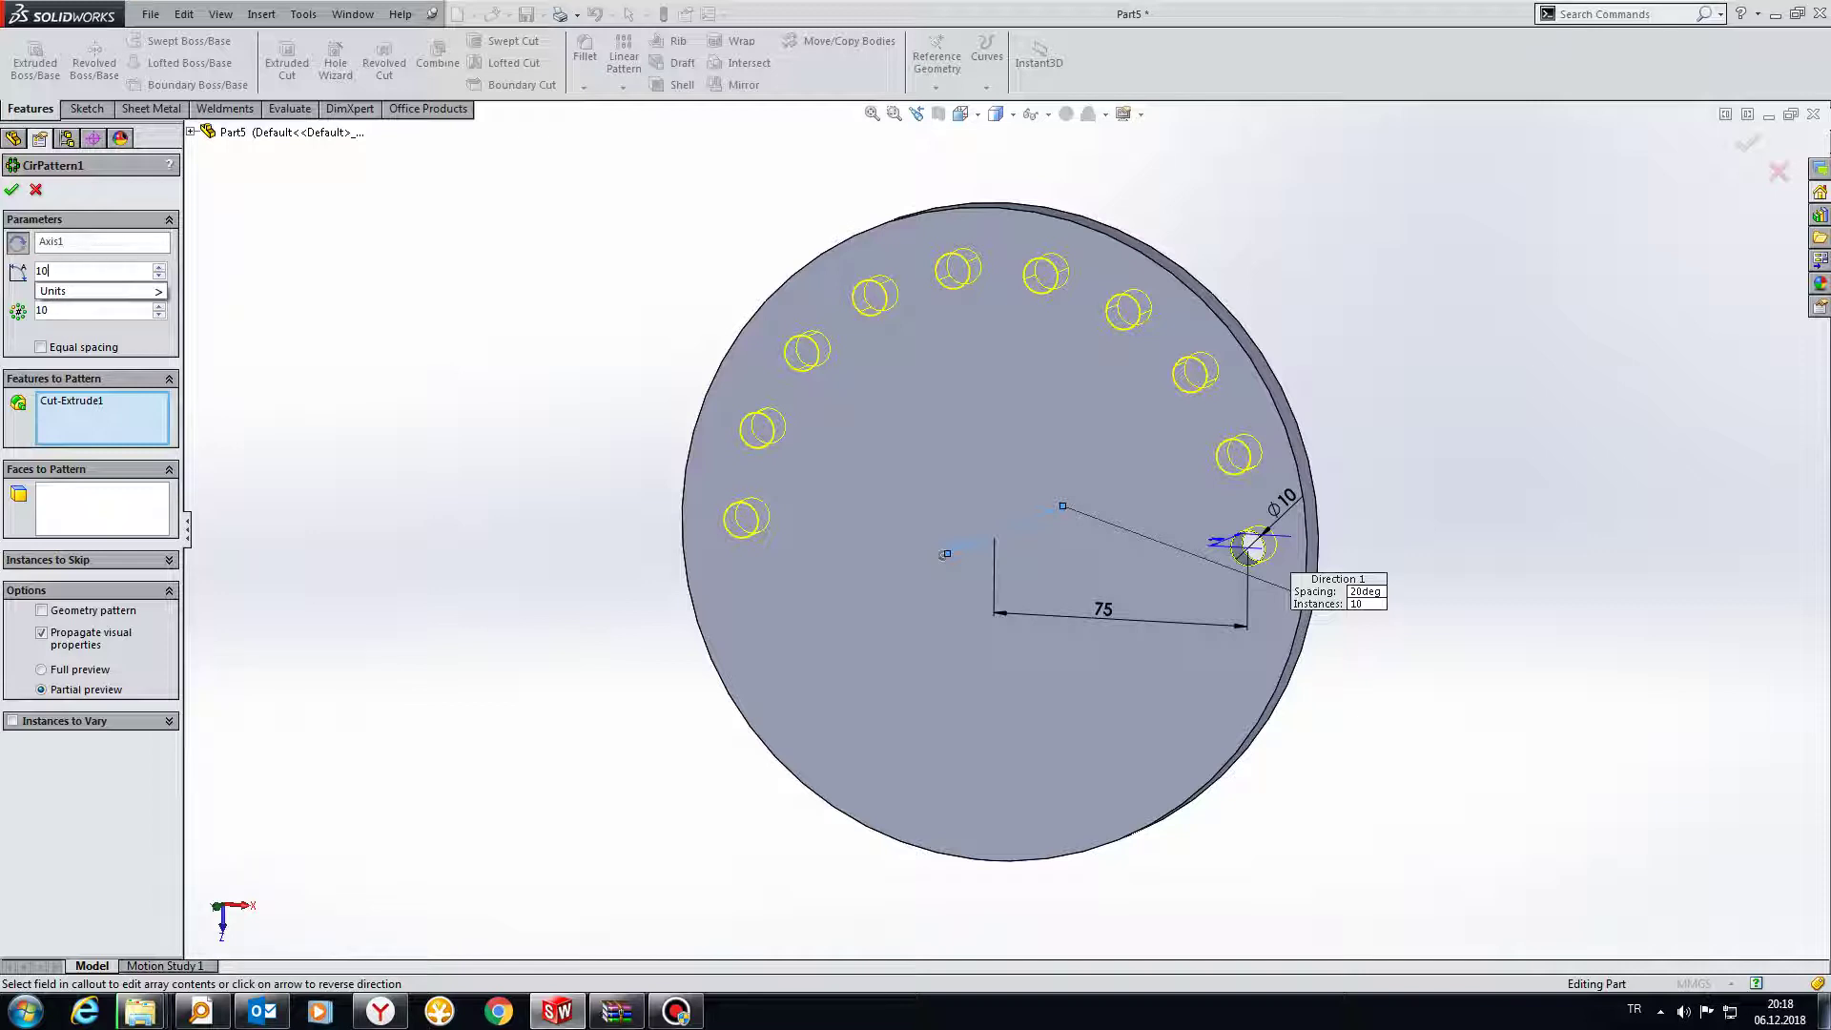
key(Return)
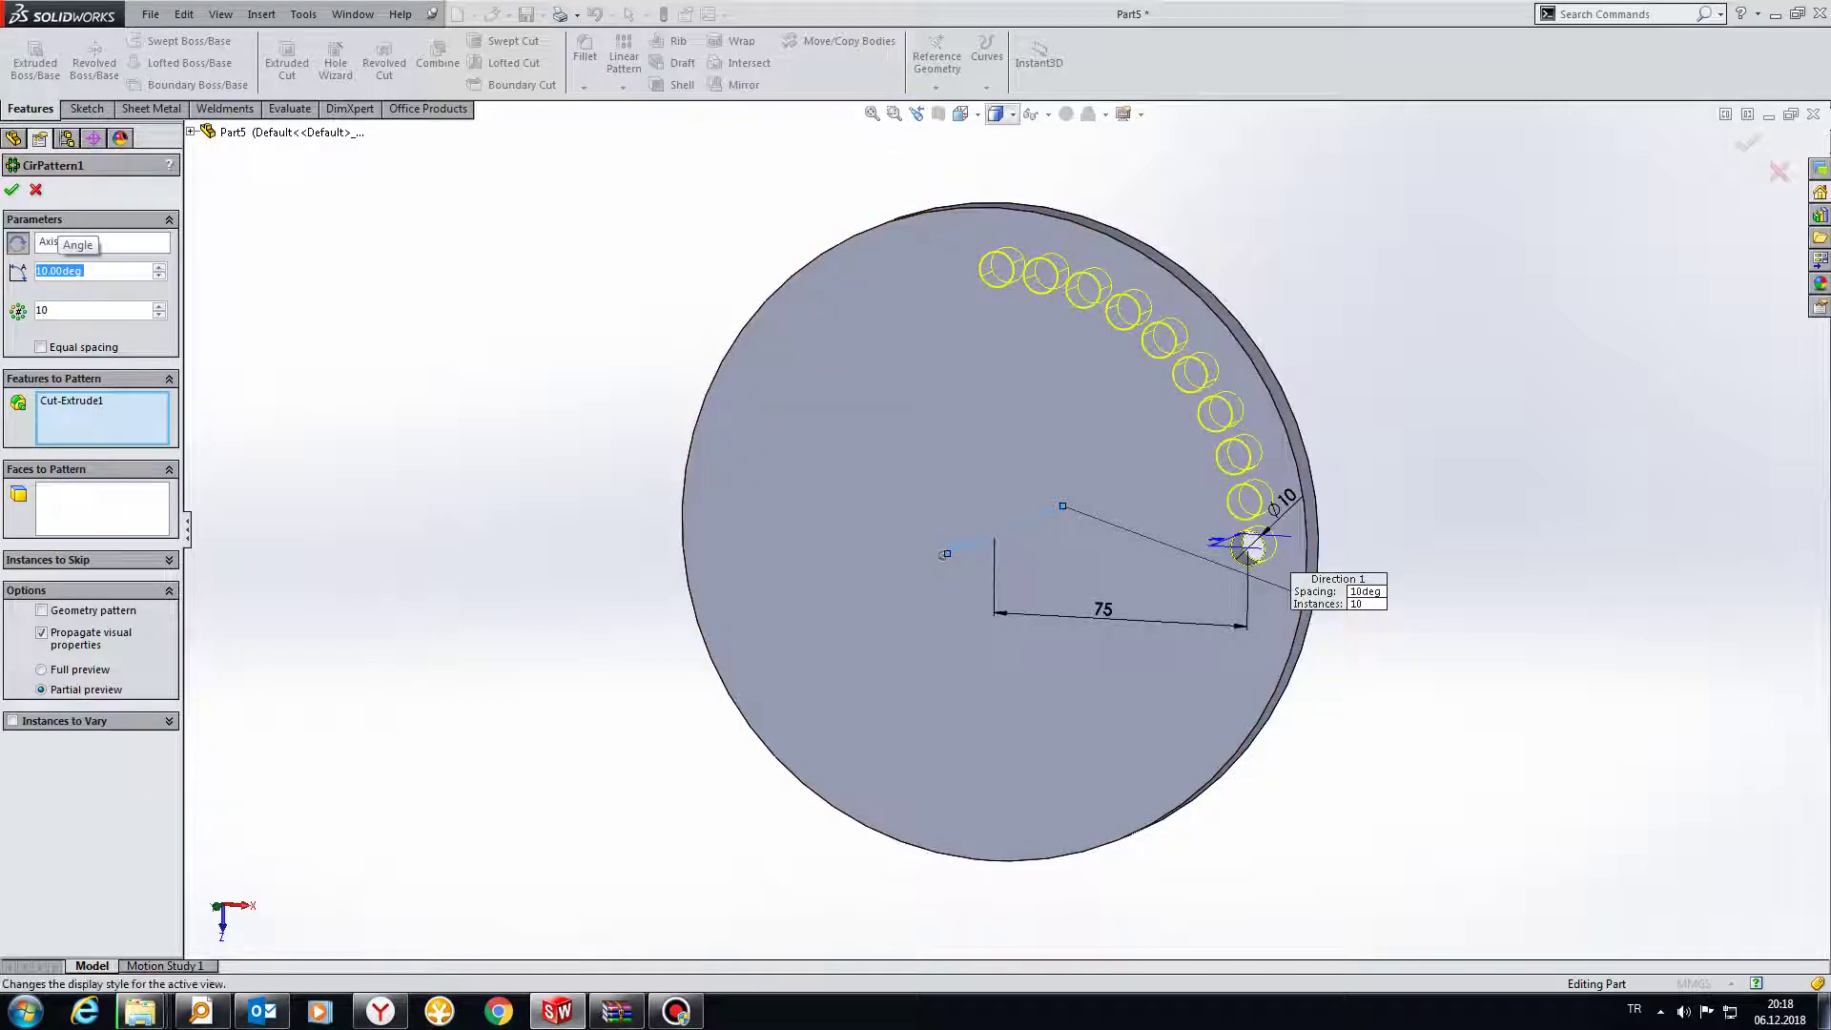
In Top view, raise the instance count to 13 and confirm the pattern.
click(960, 114)
click(985, 161)
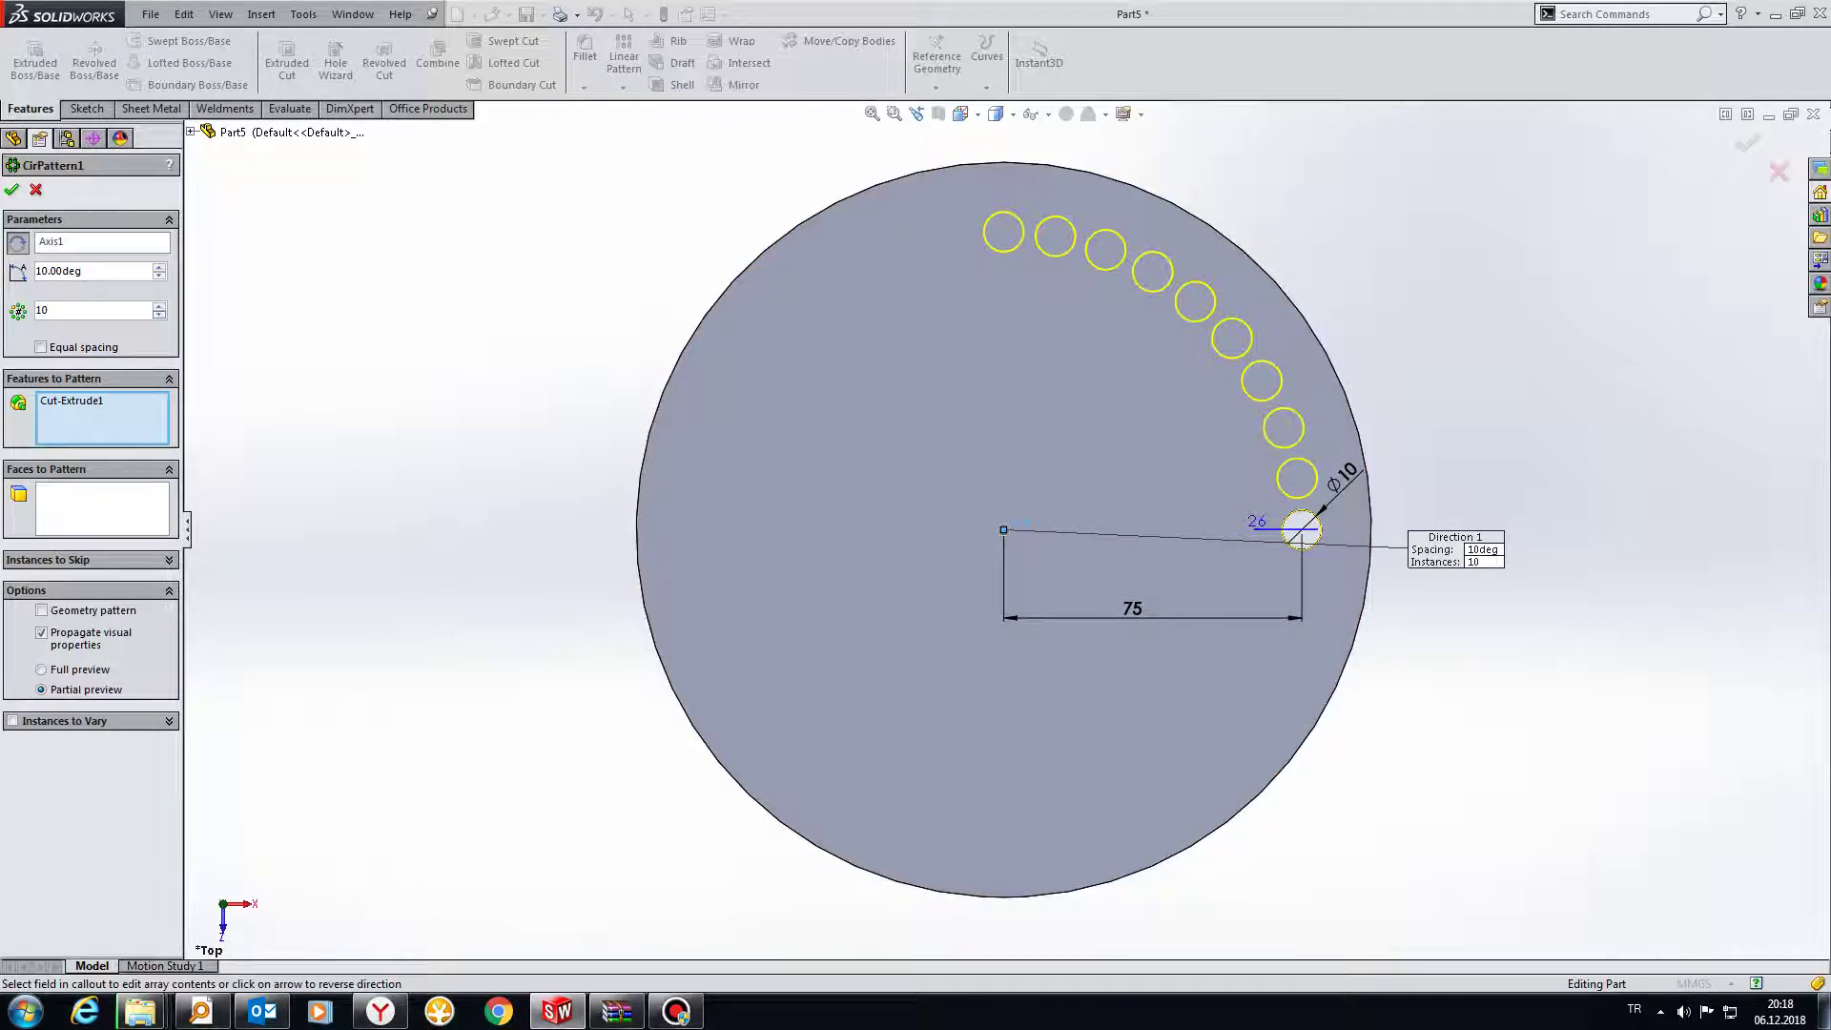
key(Up)
key(Up)
key(Up)
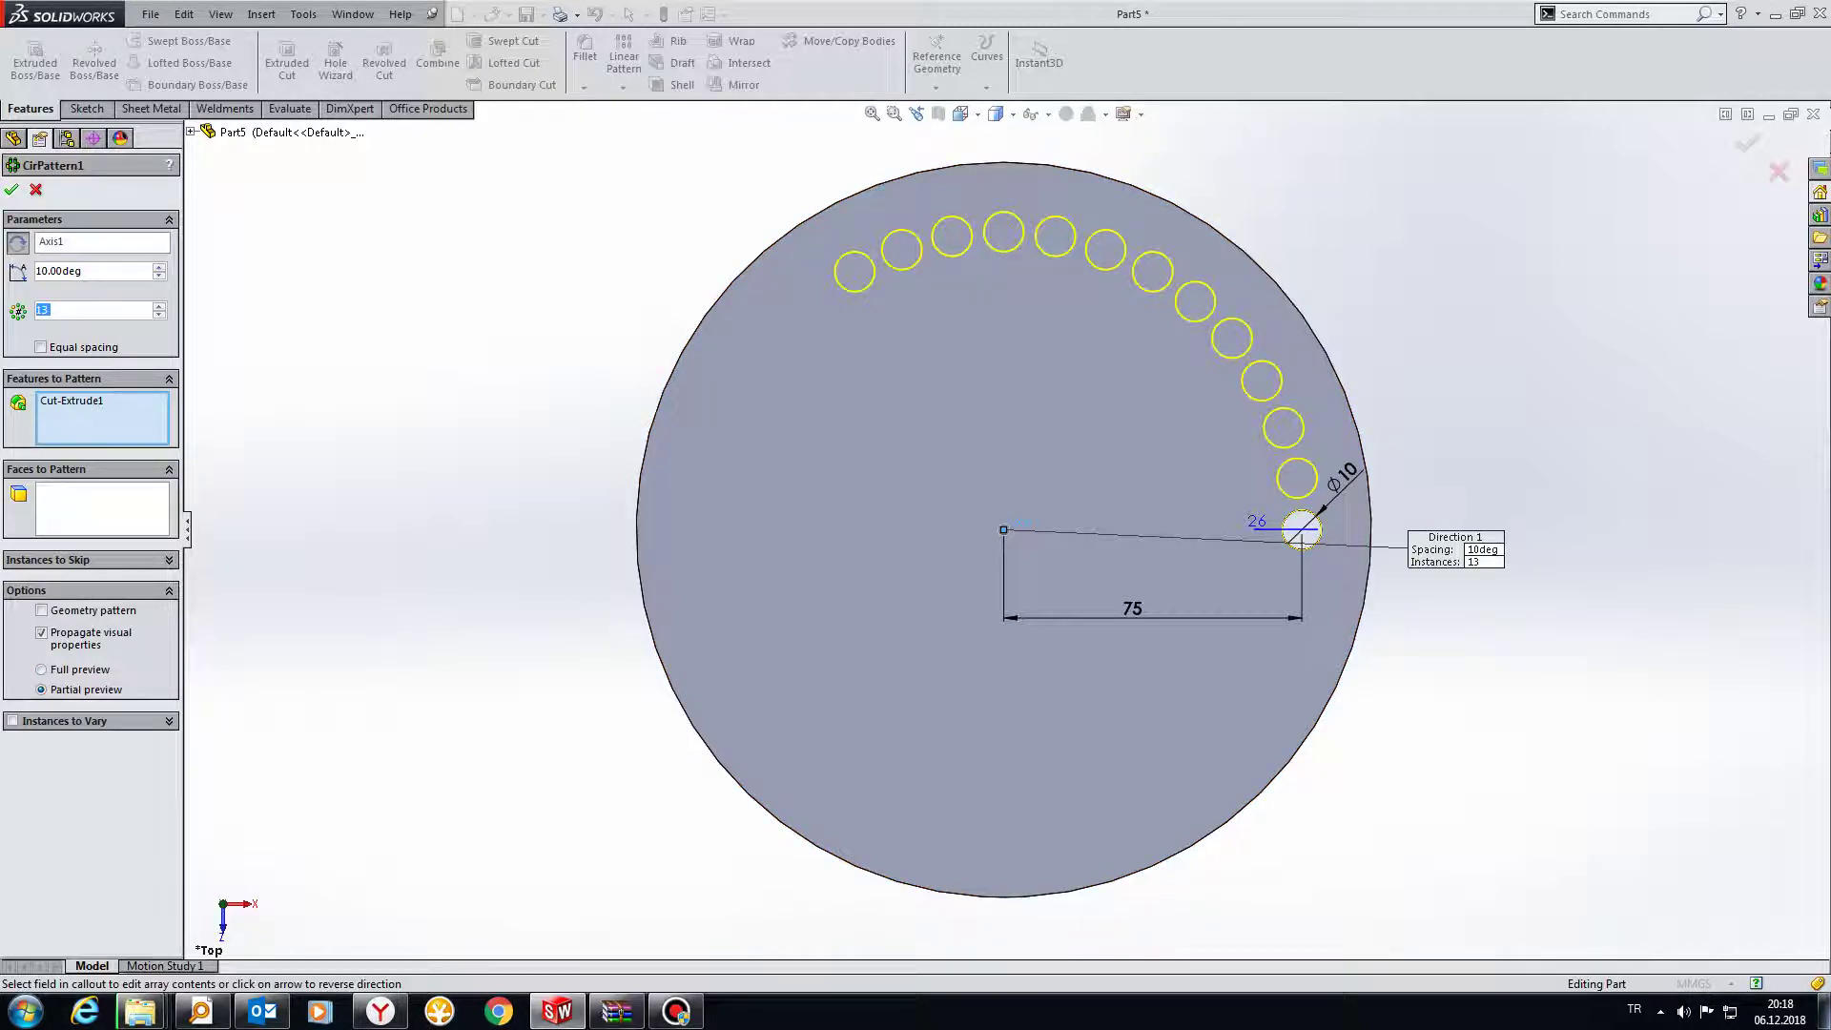
key(Return)
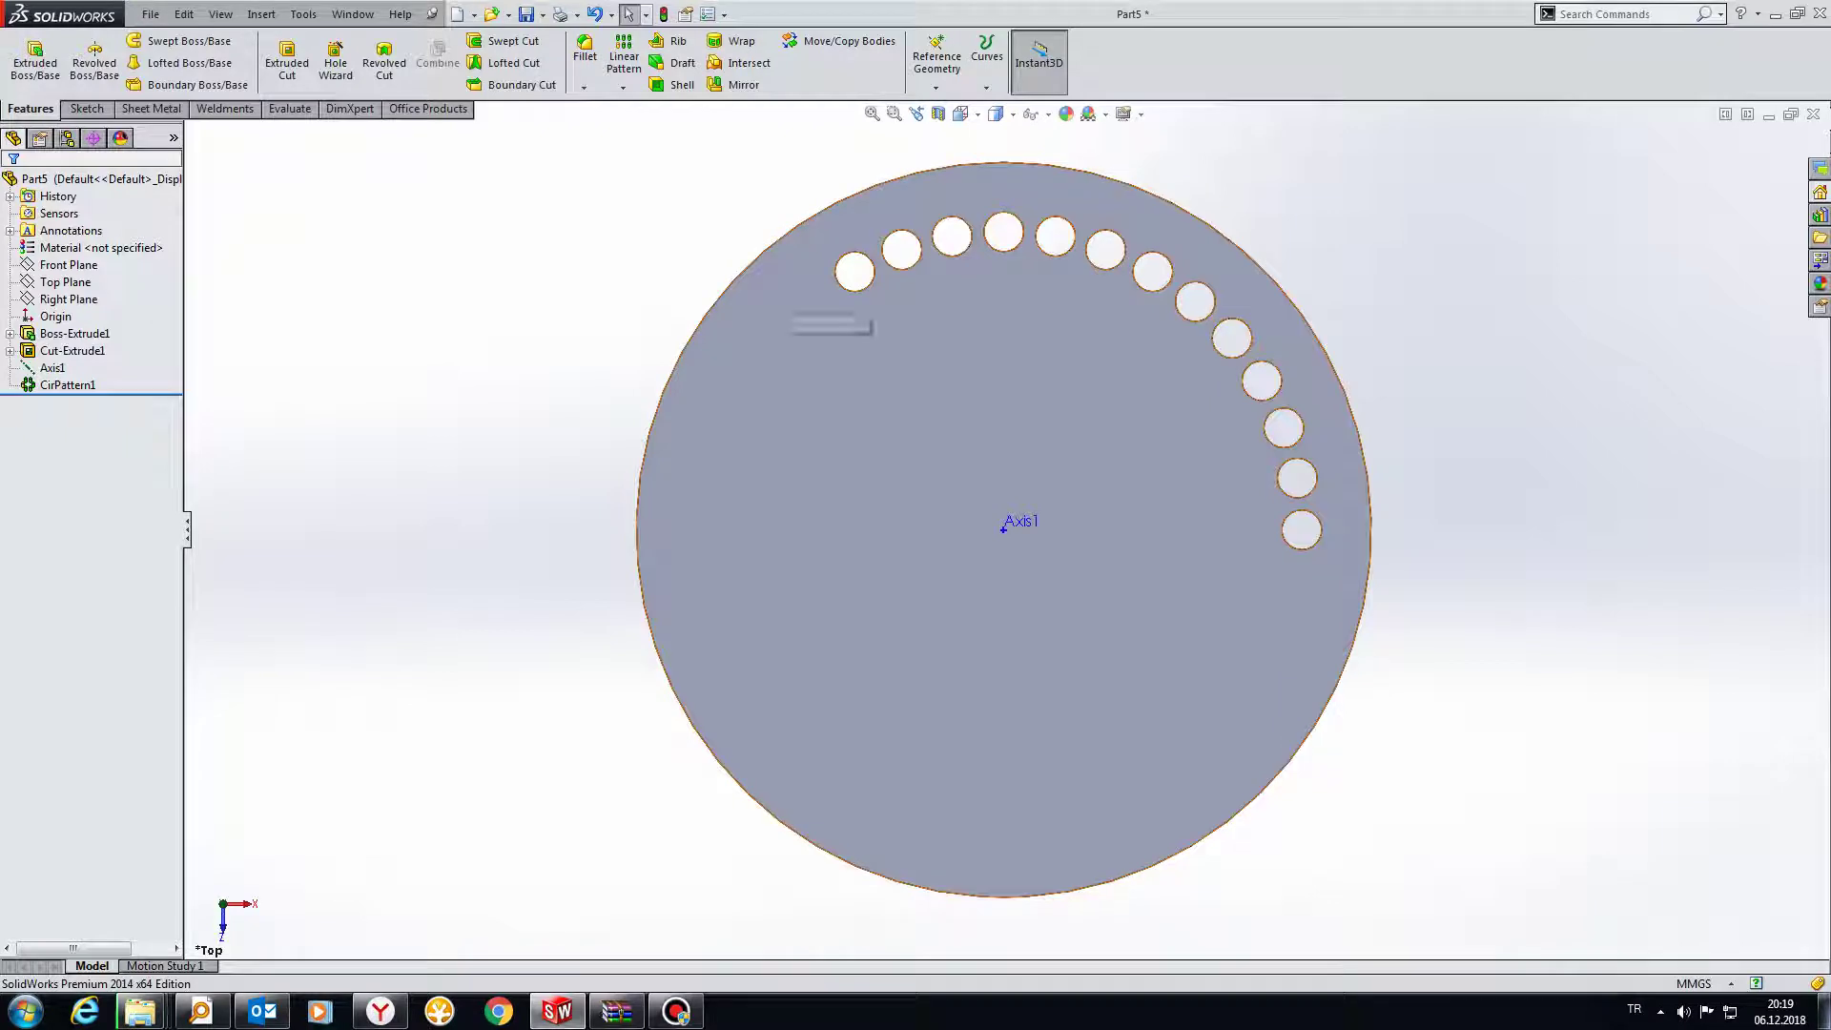
Reopen CirPattern1 for editing from a tilted 3D view.
middle_drag(1003, 527, 953, 570)
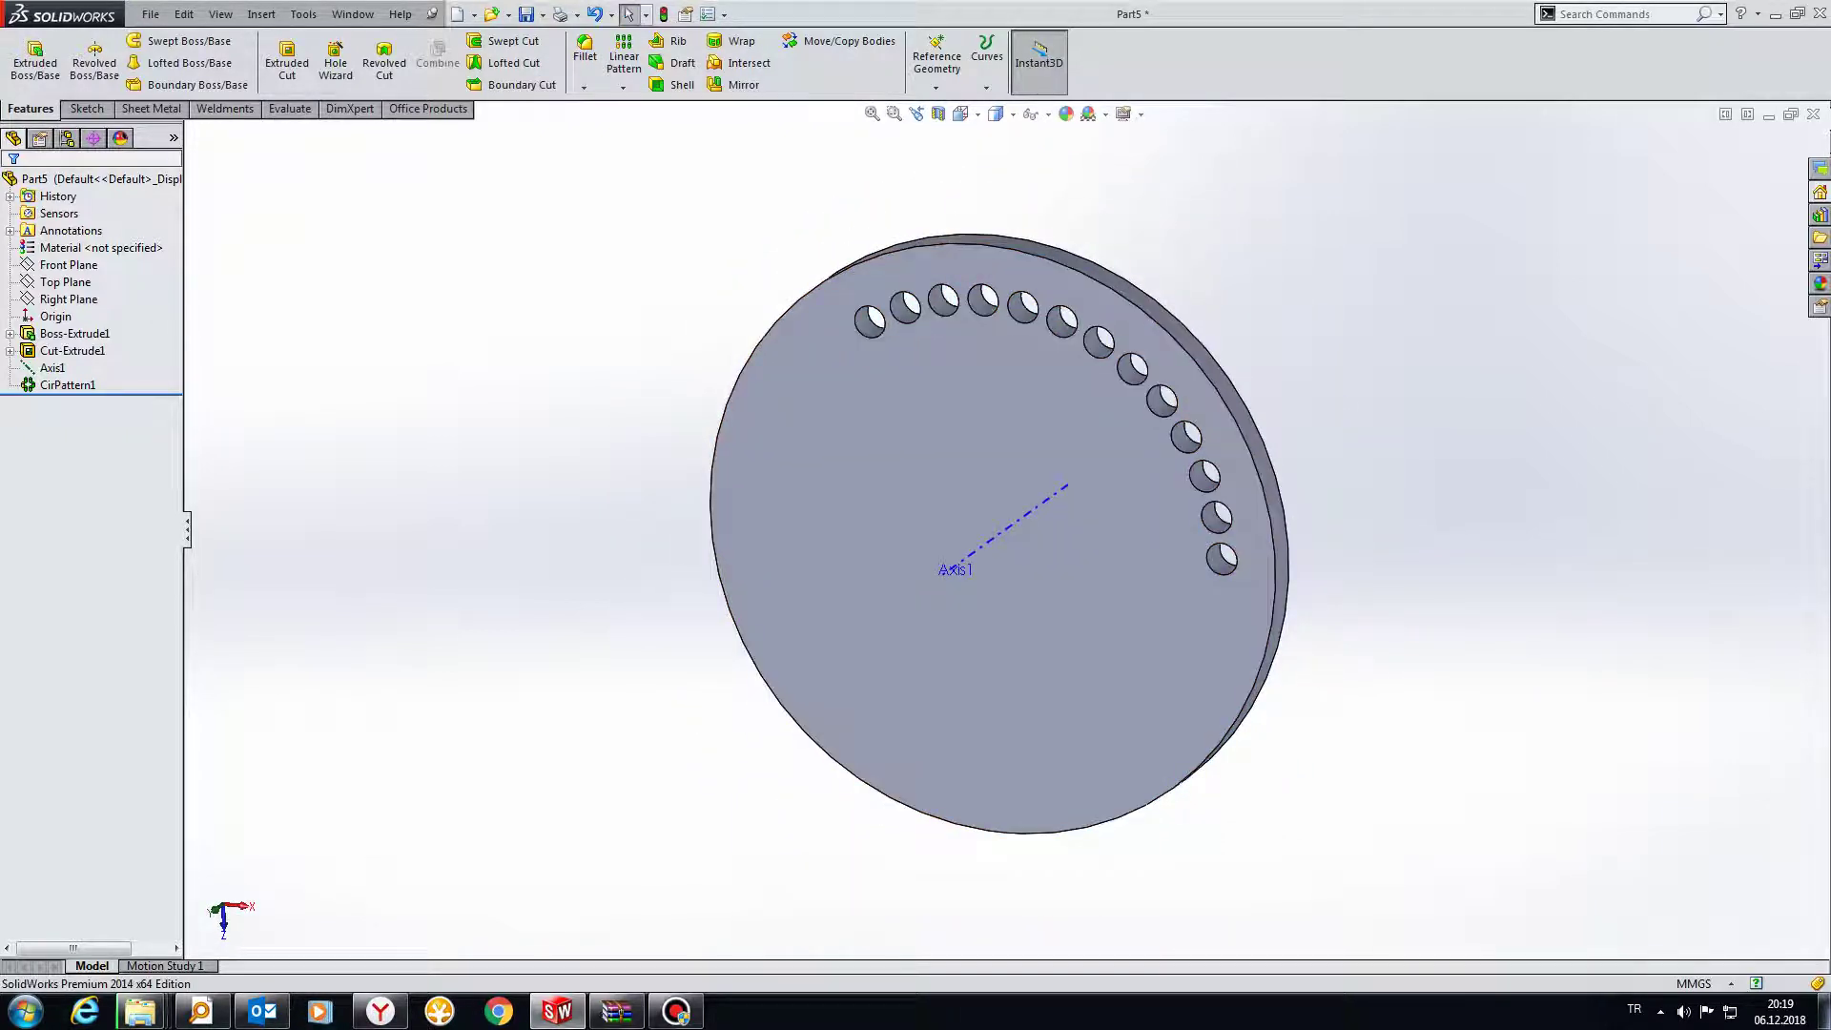
click(68, 384)
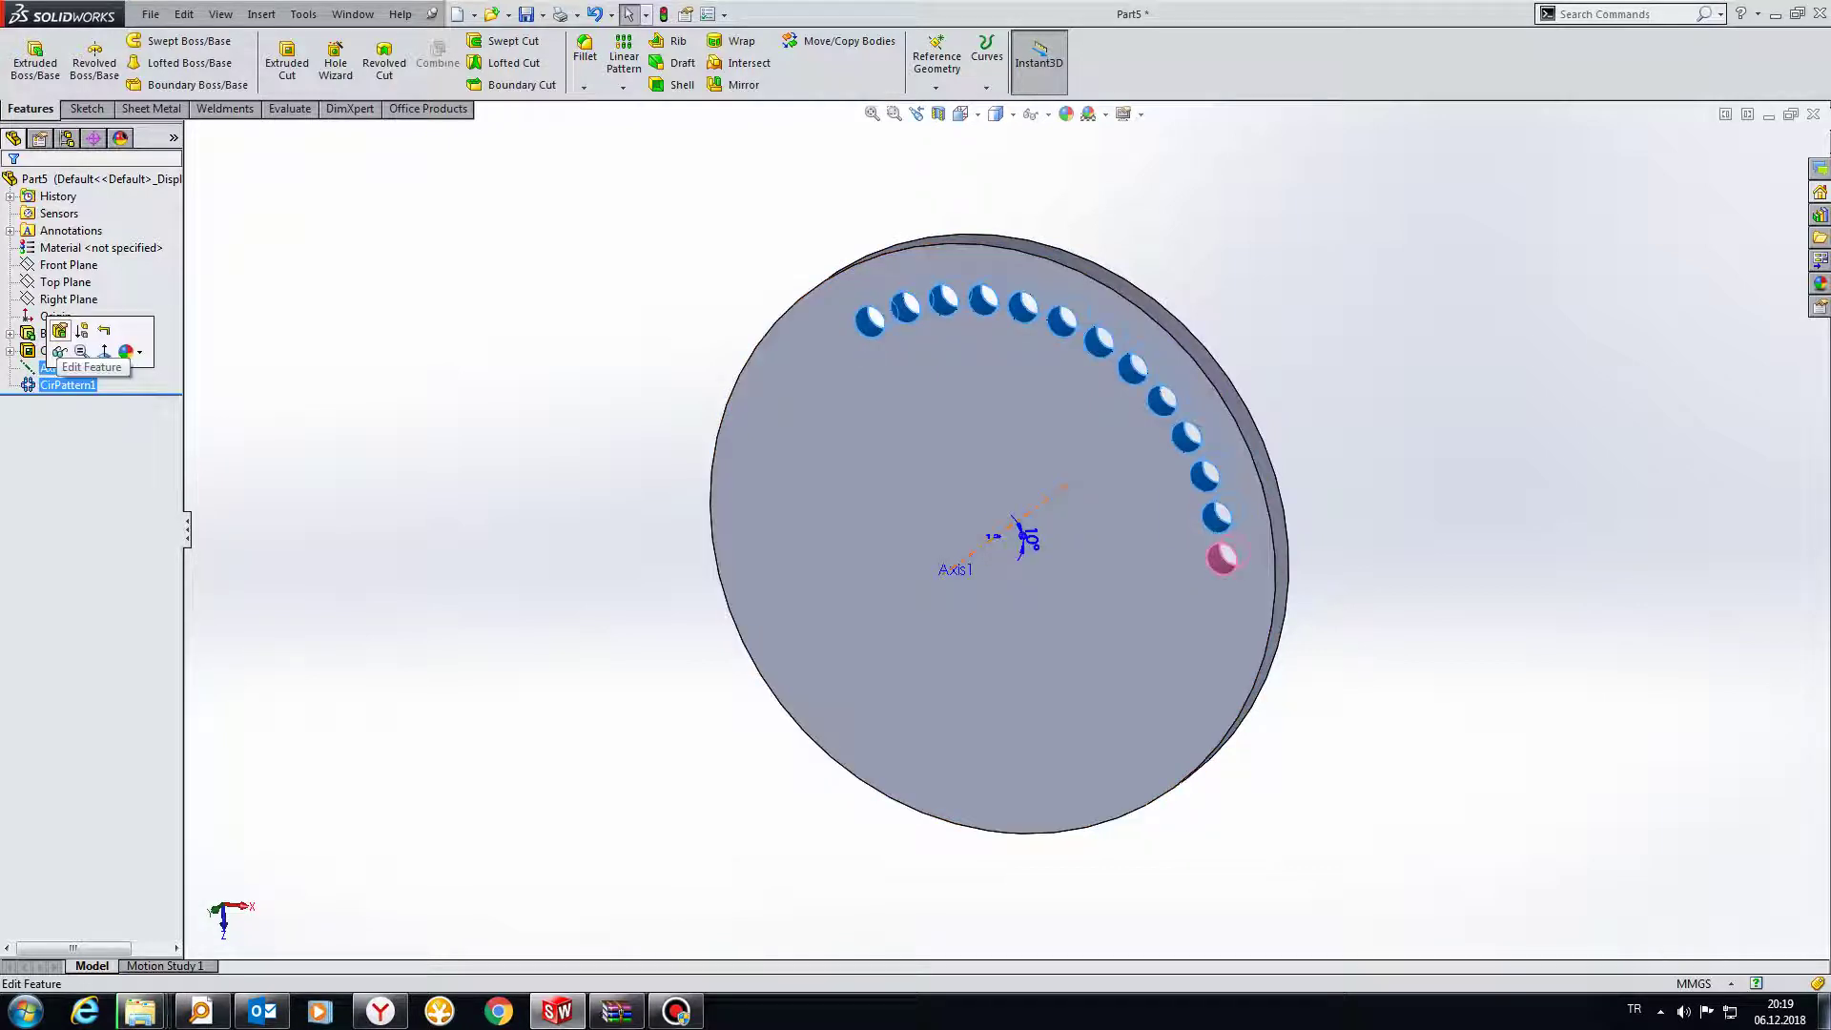
click(53, 346)
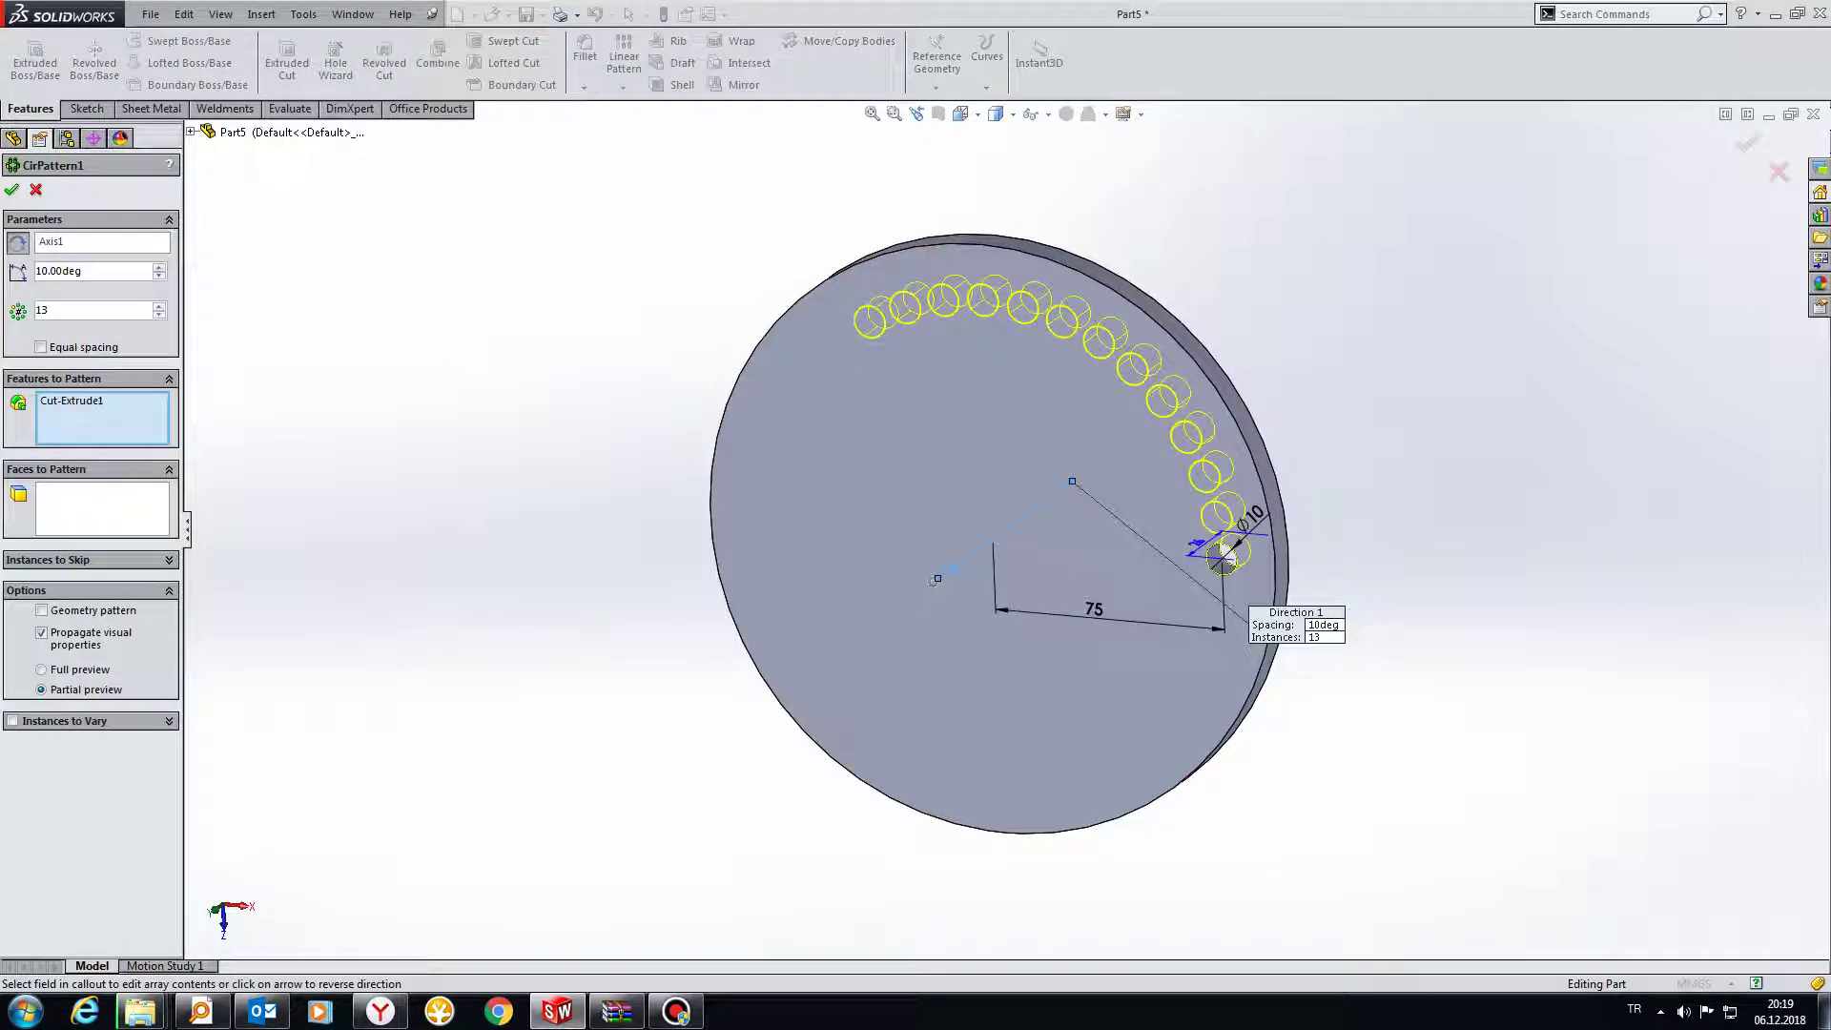
click(11, 189)
click(67, 384)
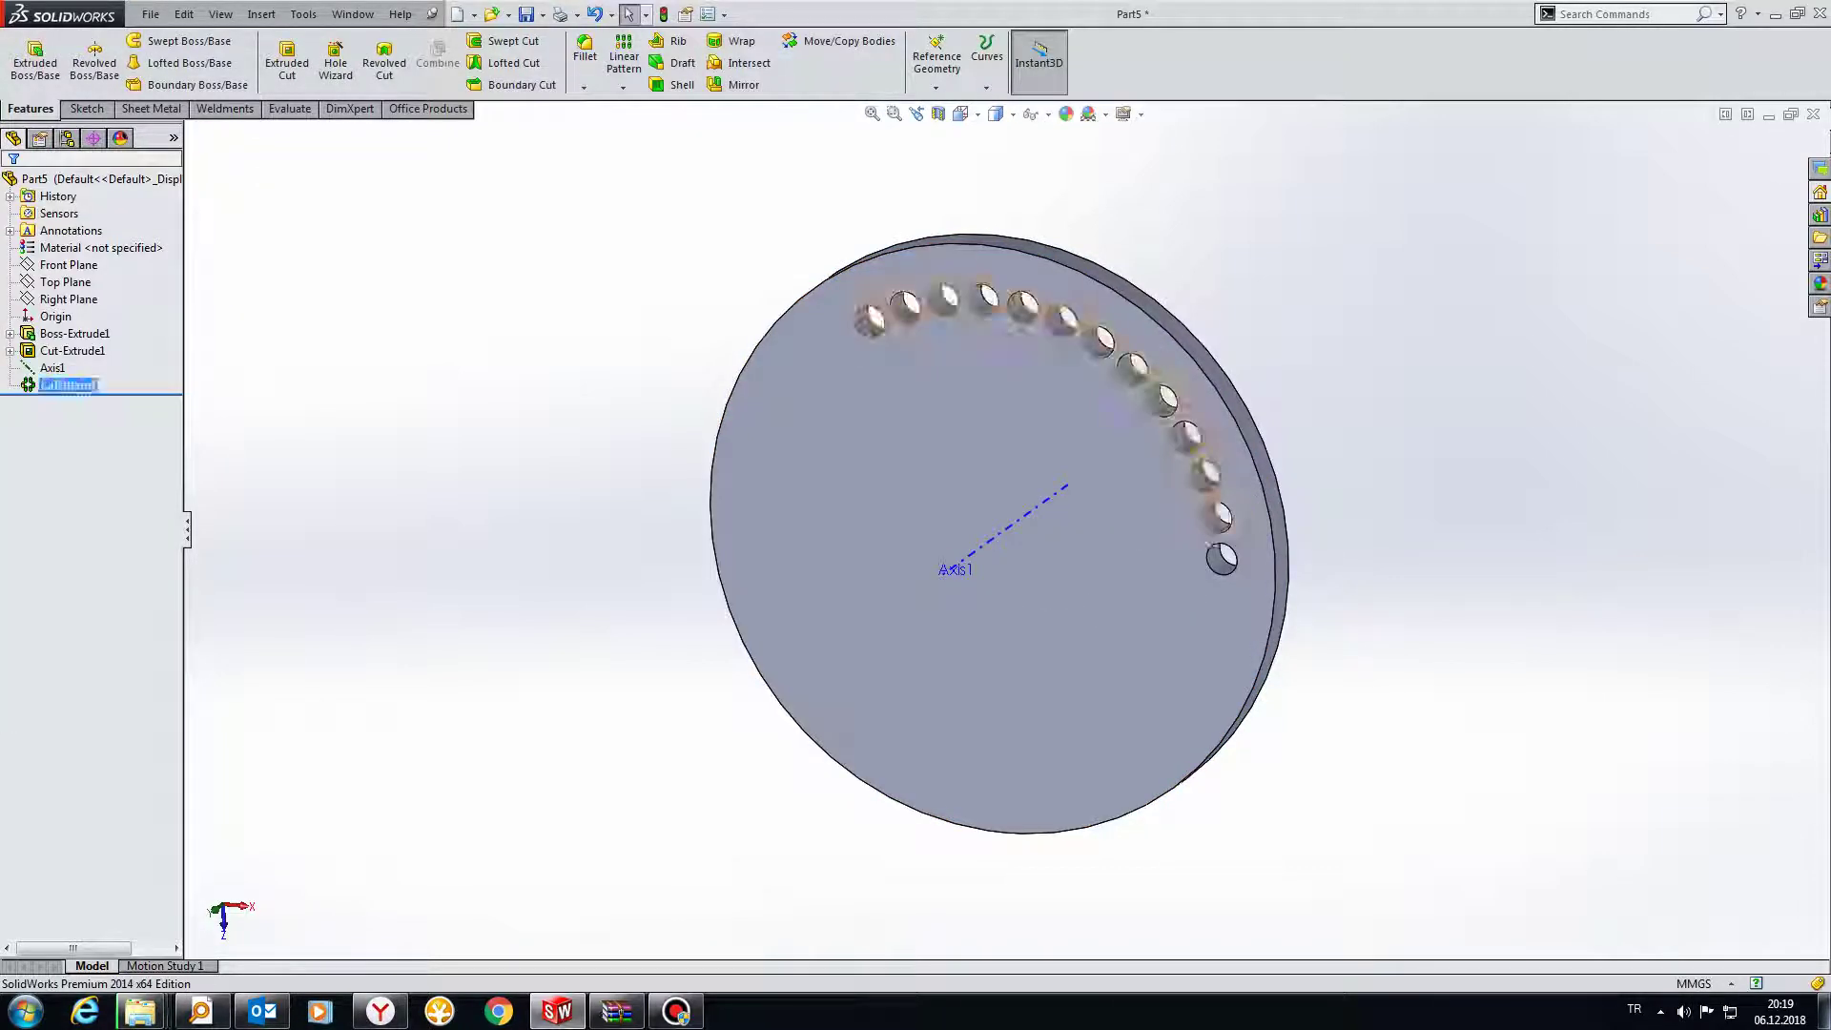
click(99, 331)
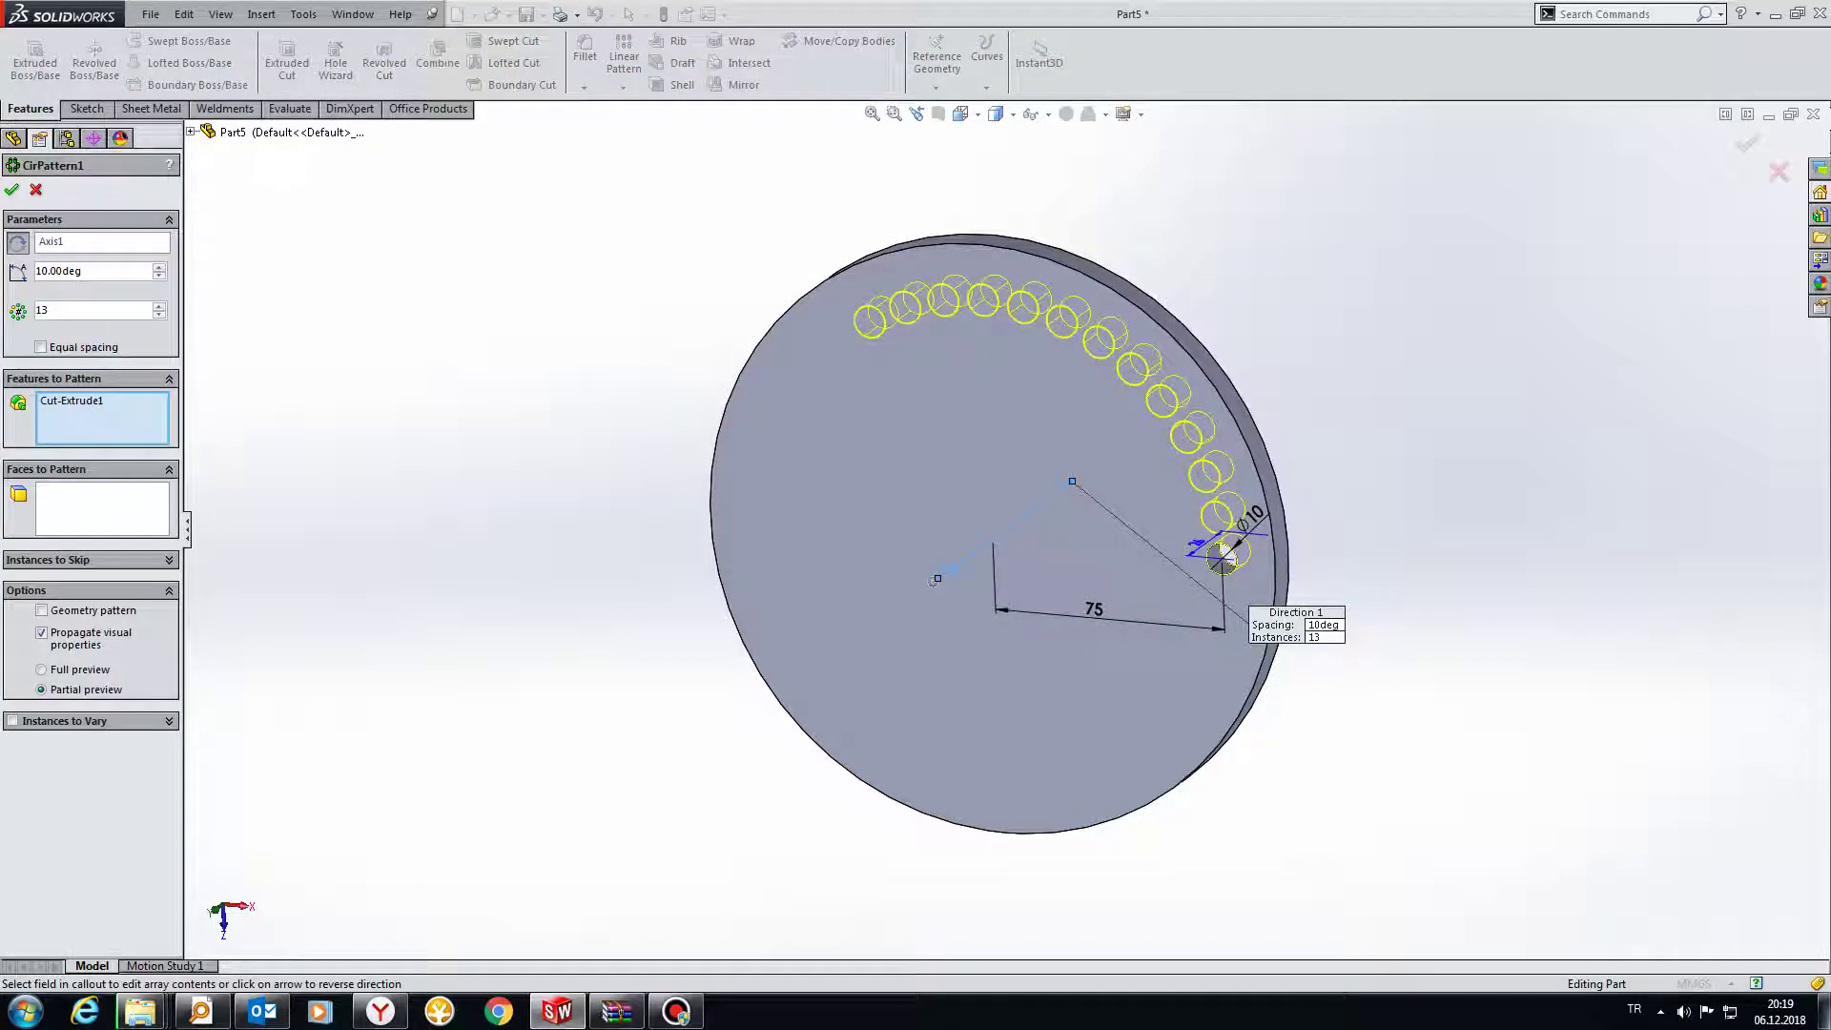
Mark hole instances 9, 5 and 3 to skip and confirm the pattern.
click(86, 559)
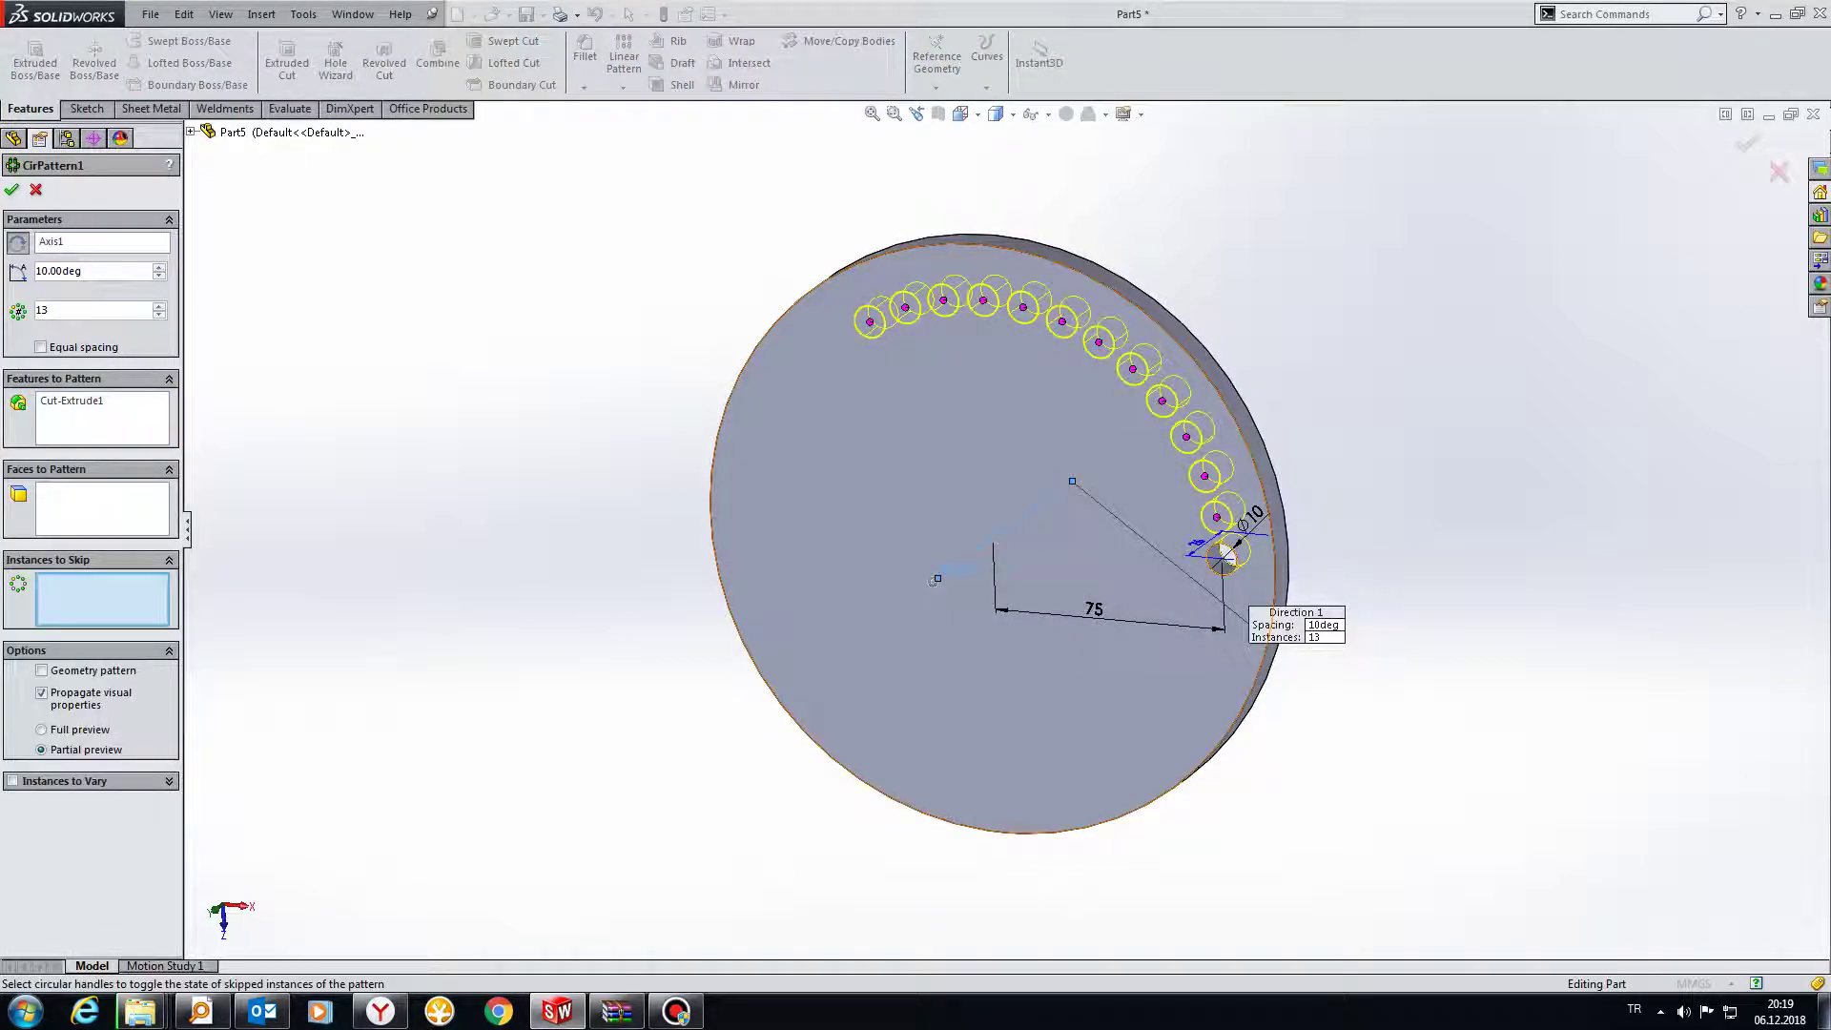
click(1023, 306)
click(1162, 400)
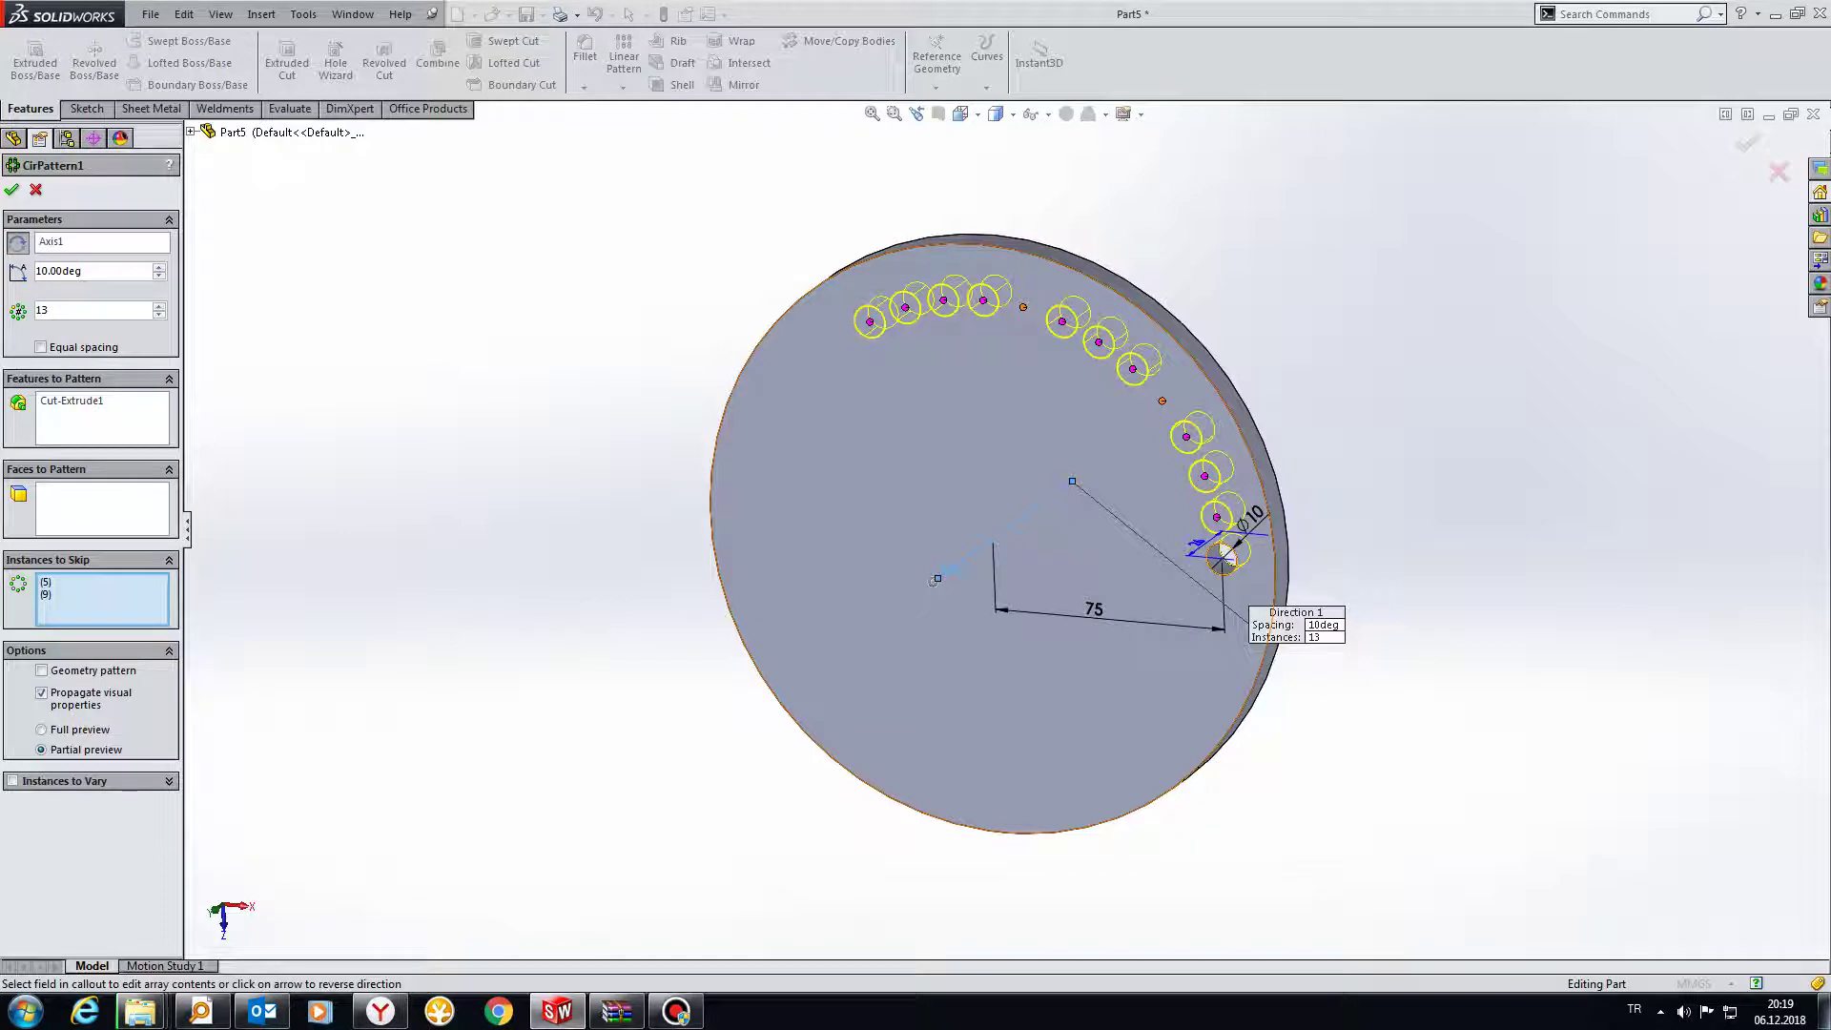
click(1204, 475)
key(Return)
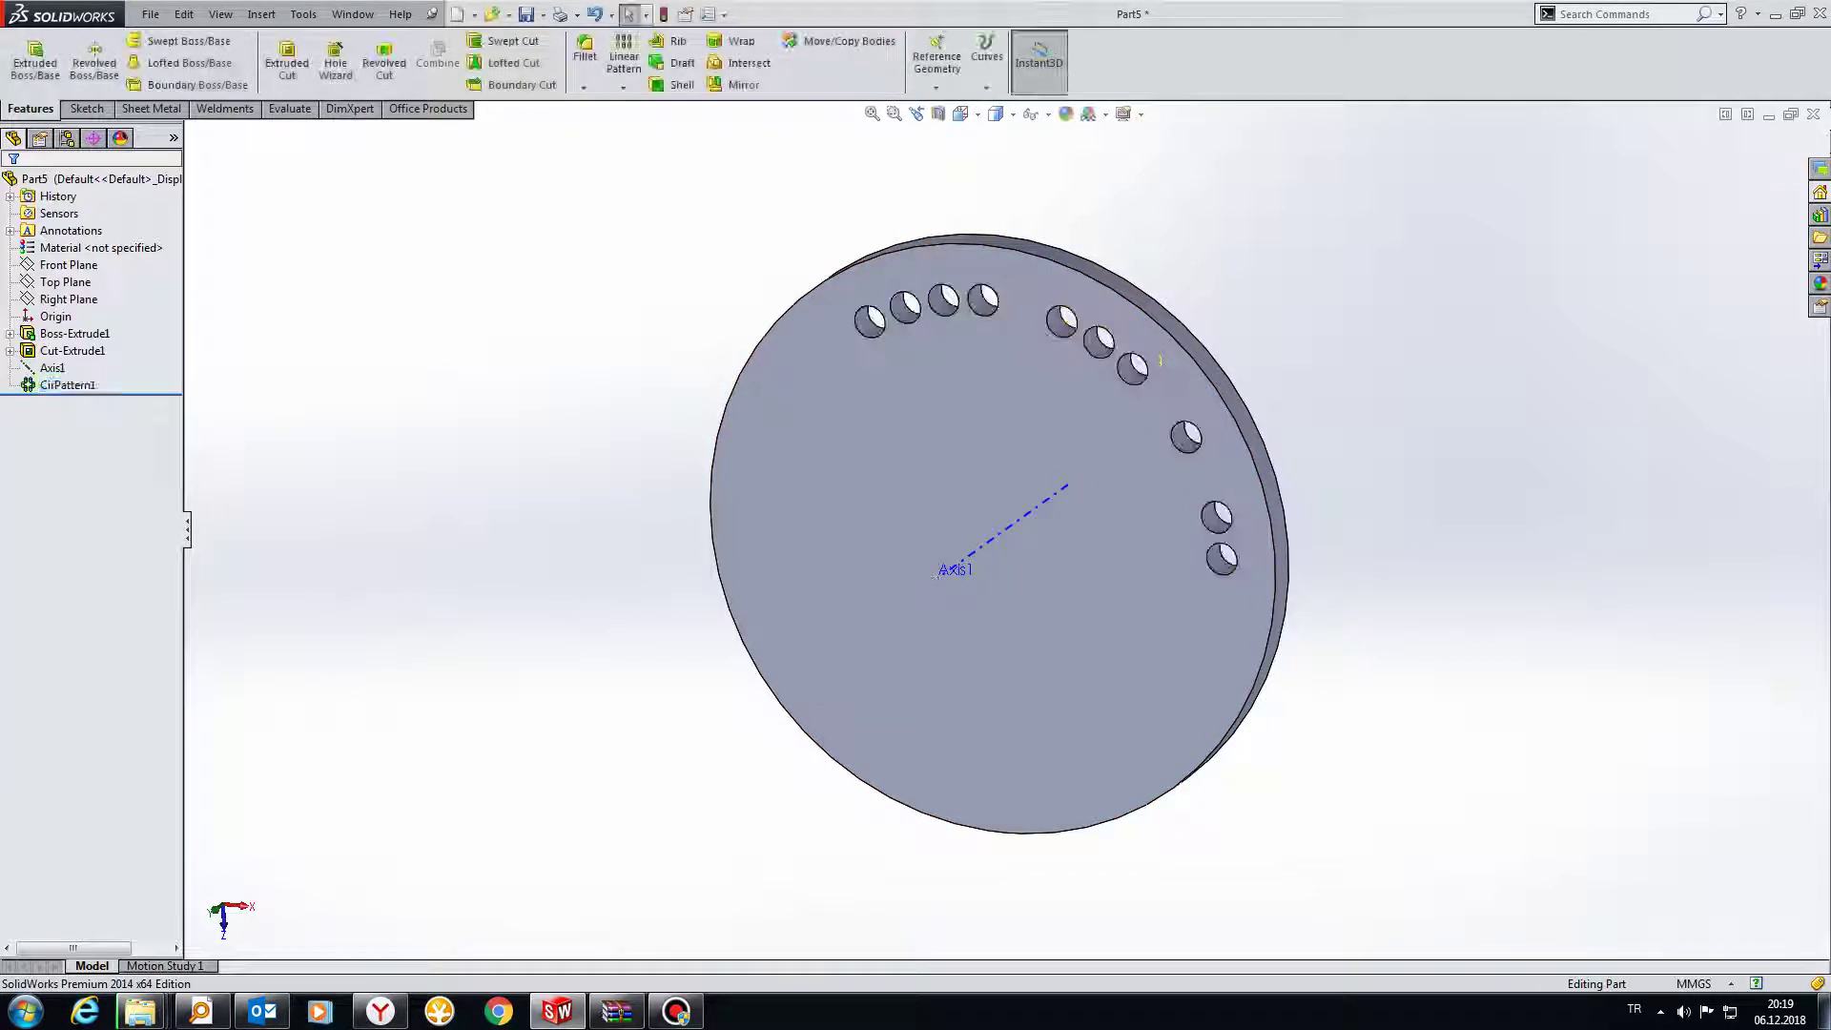
key(ctrl+1)
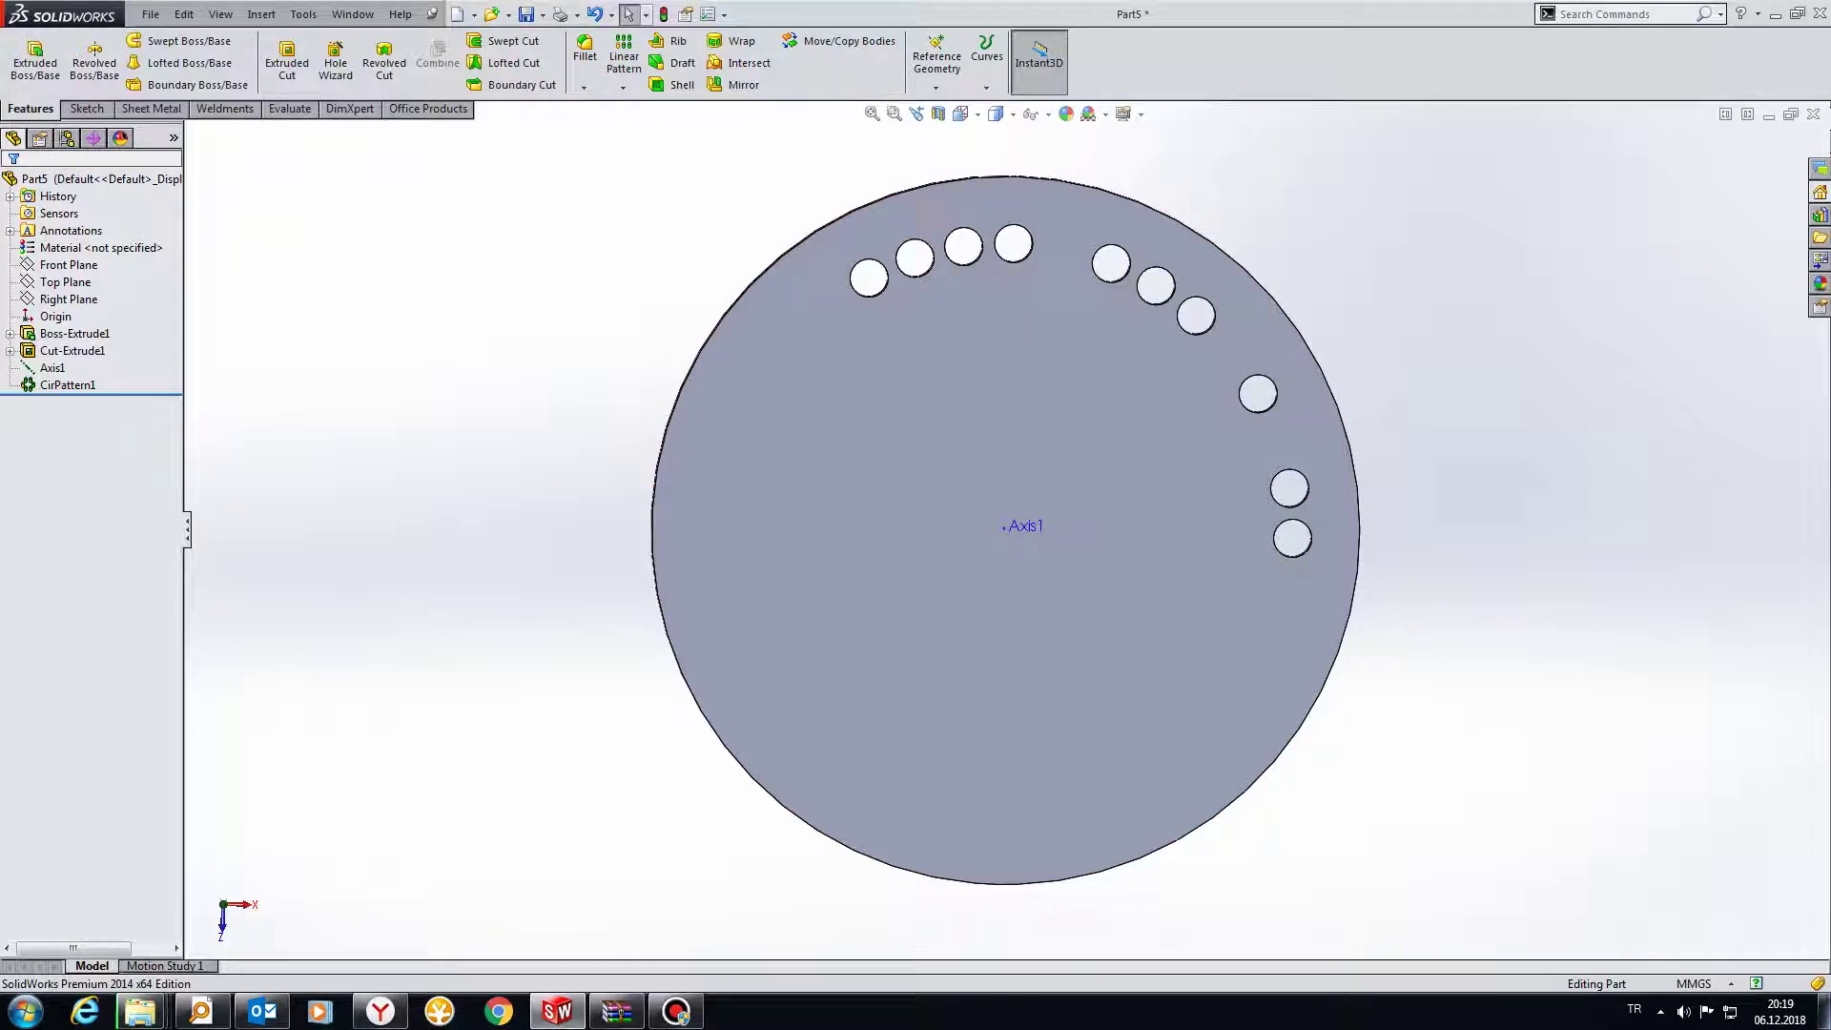
Delete Cut-Extrude1 together with its dependent CirPattern1.
click(72, 350)
key(Delete)
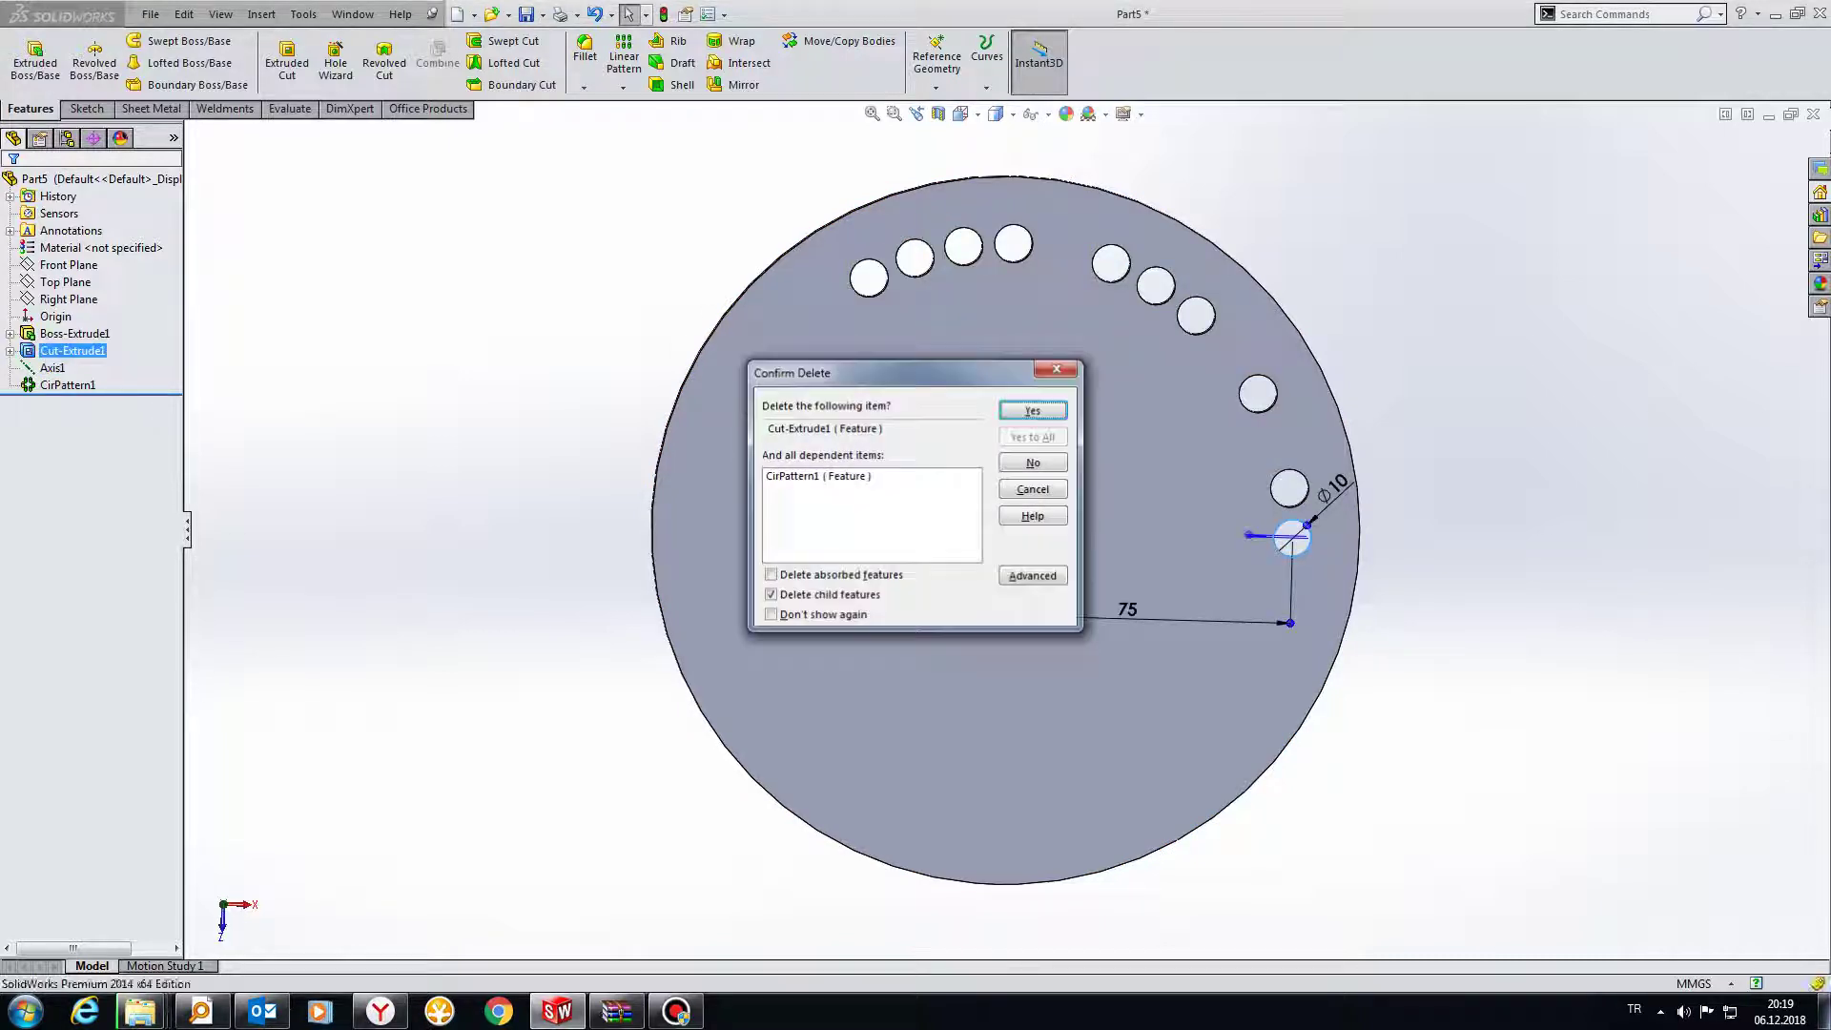
key(Return)
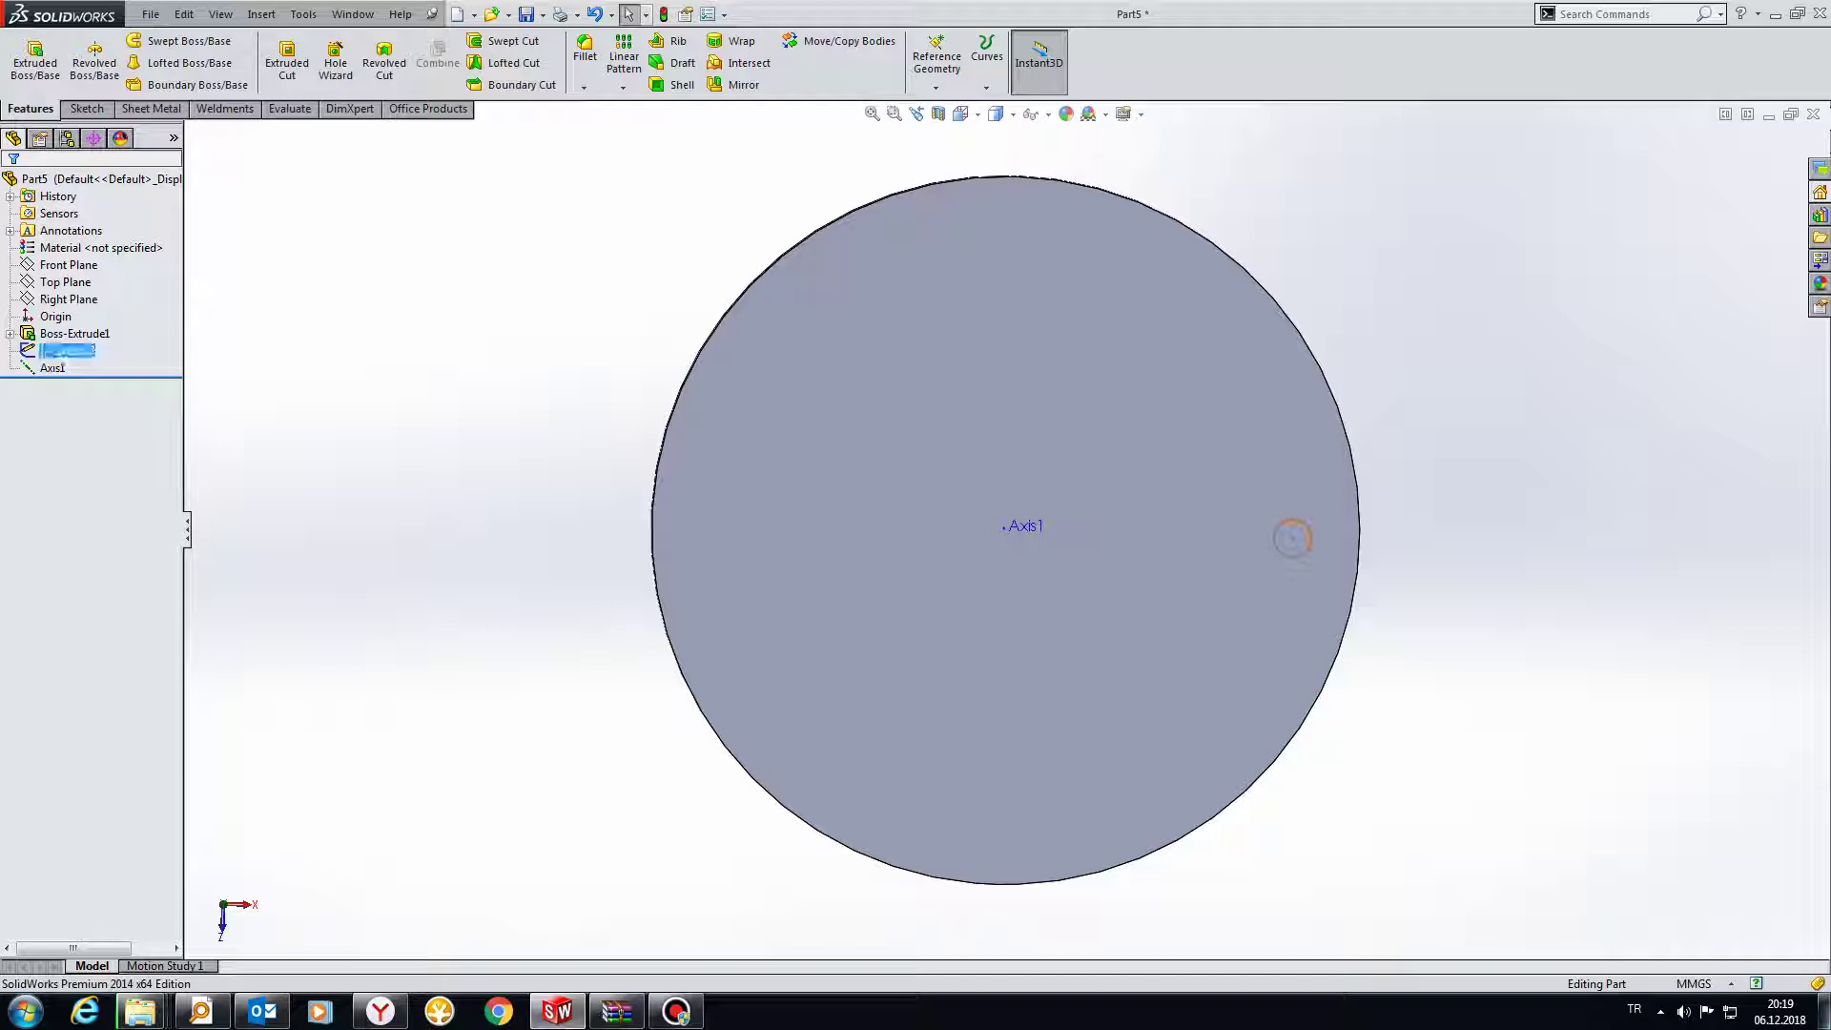
Extrude Sketch2's Ø10 circle 36 mm into a separate pin body.
middle_drag(1292, 539, 1286, 546)
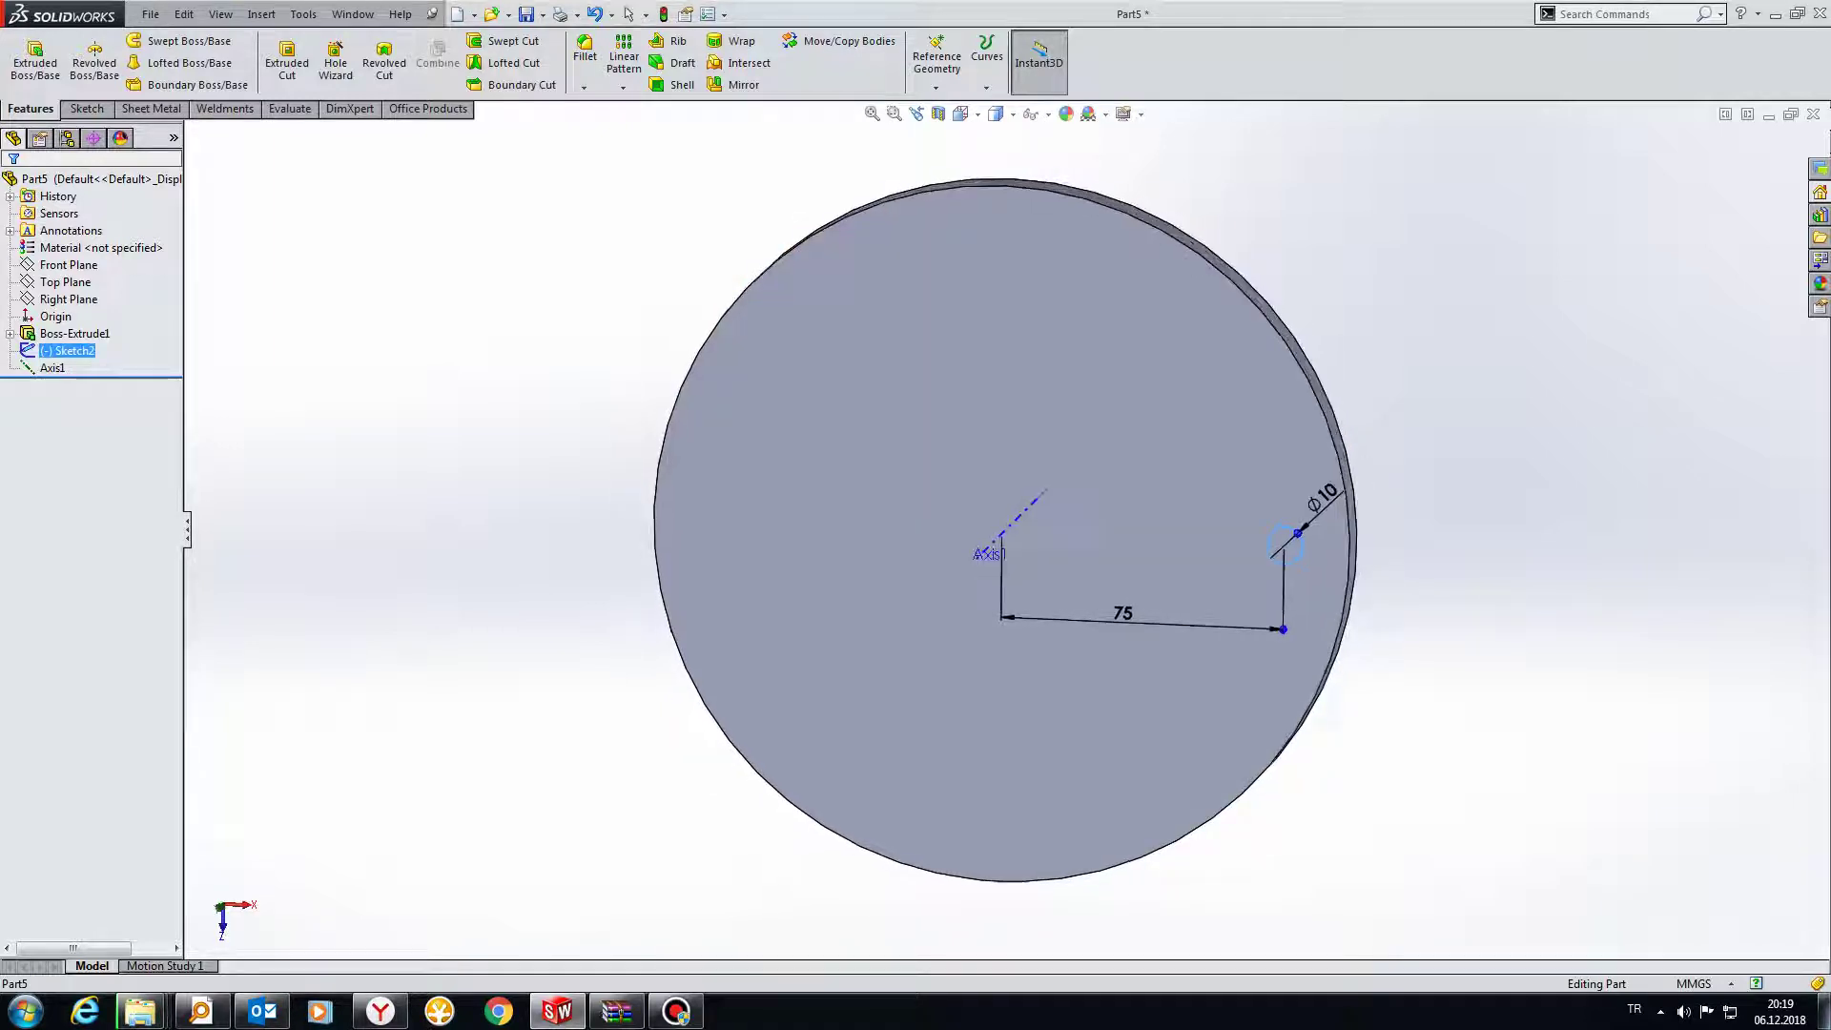
click(35, 57)
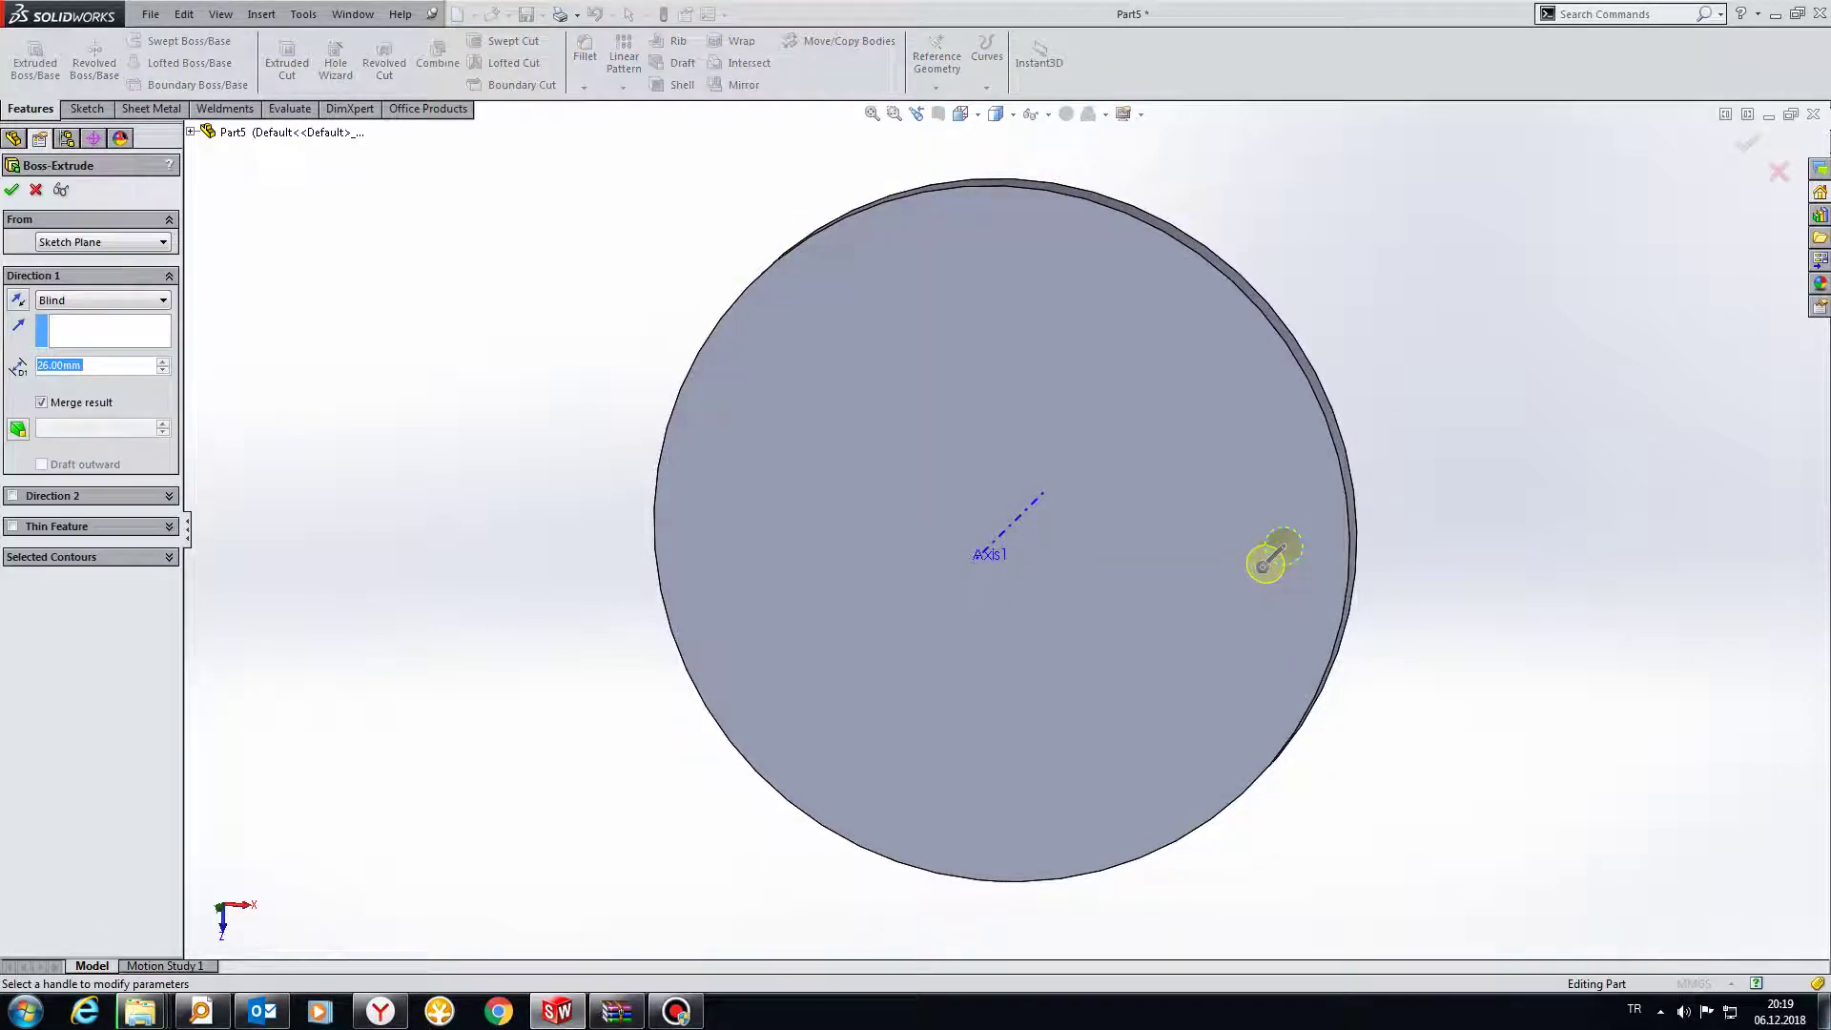
drag(1264, 565, 1257, 573)
key(Return)
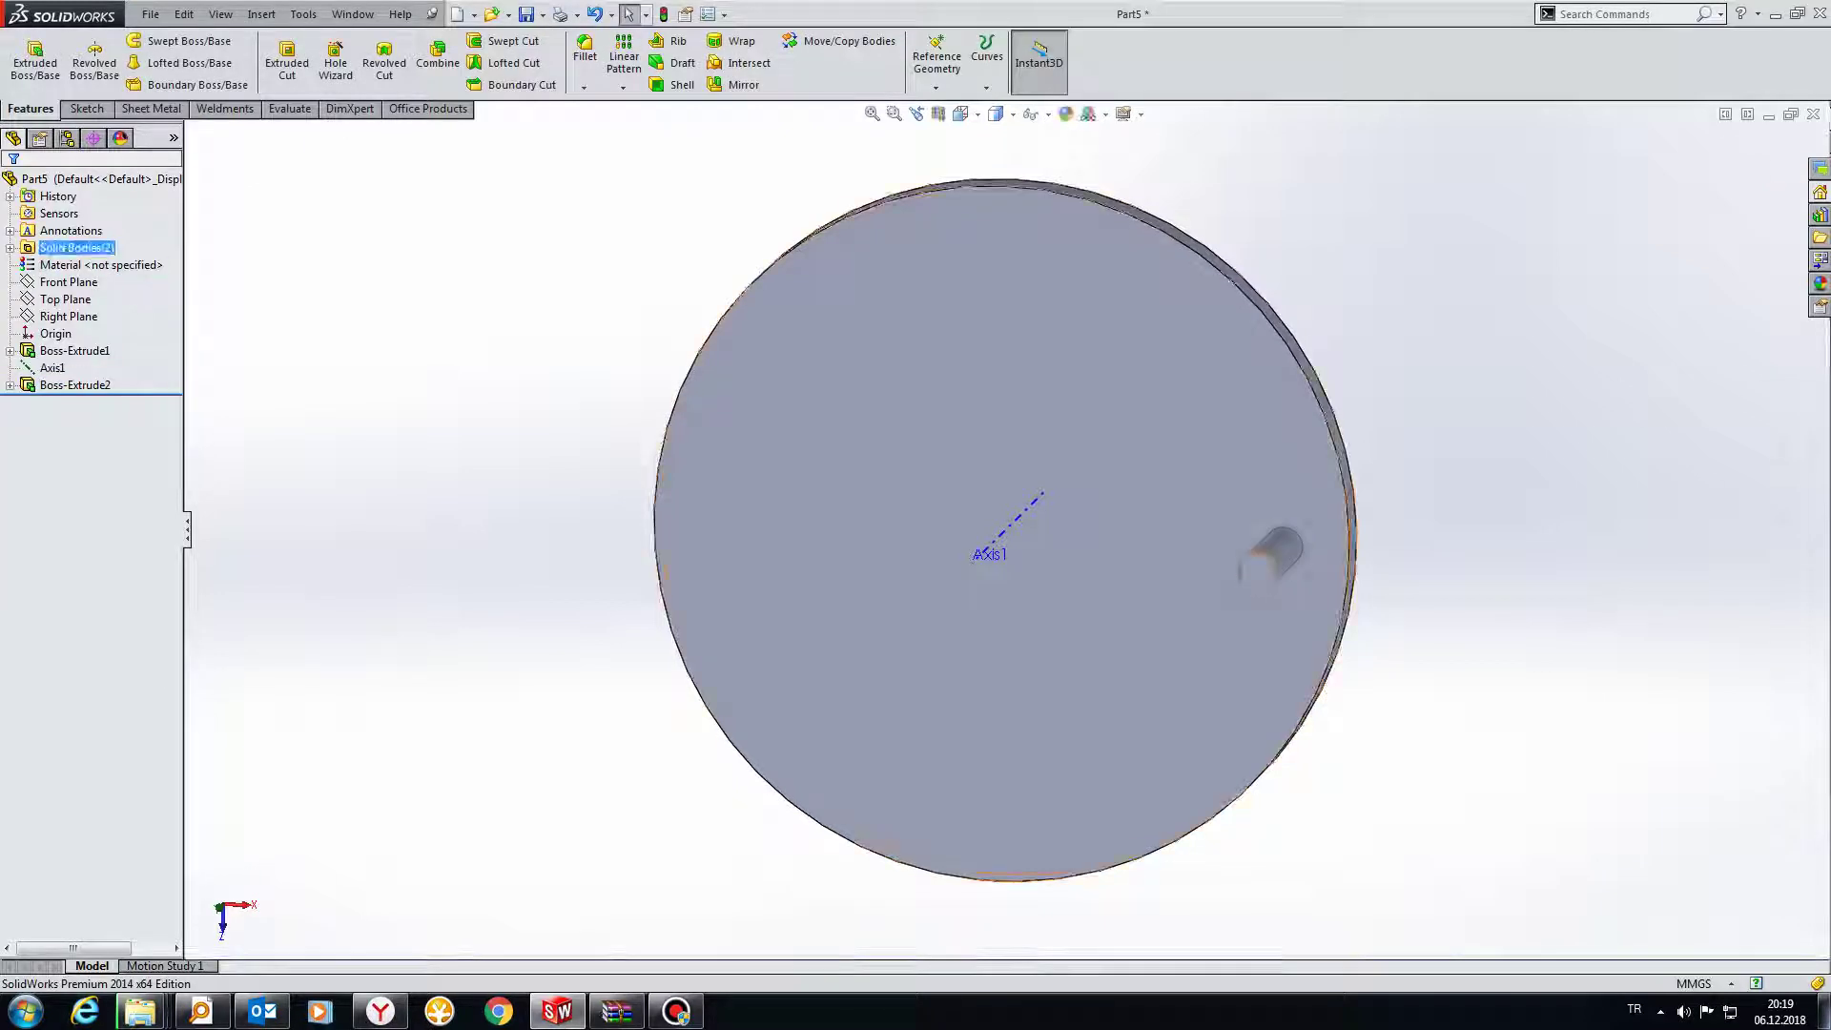
Select the pin body and Axis1 and start a circular pattern.
click(10, 247)
click(84, 264)
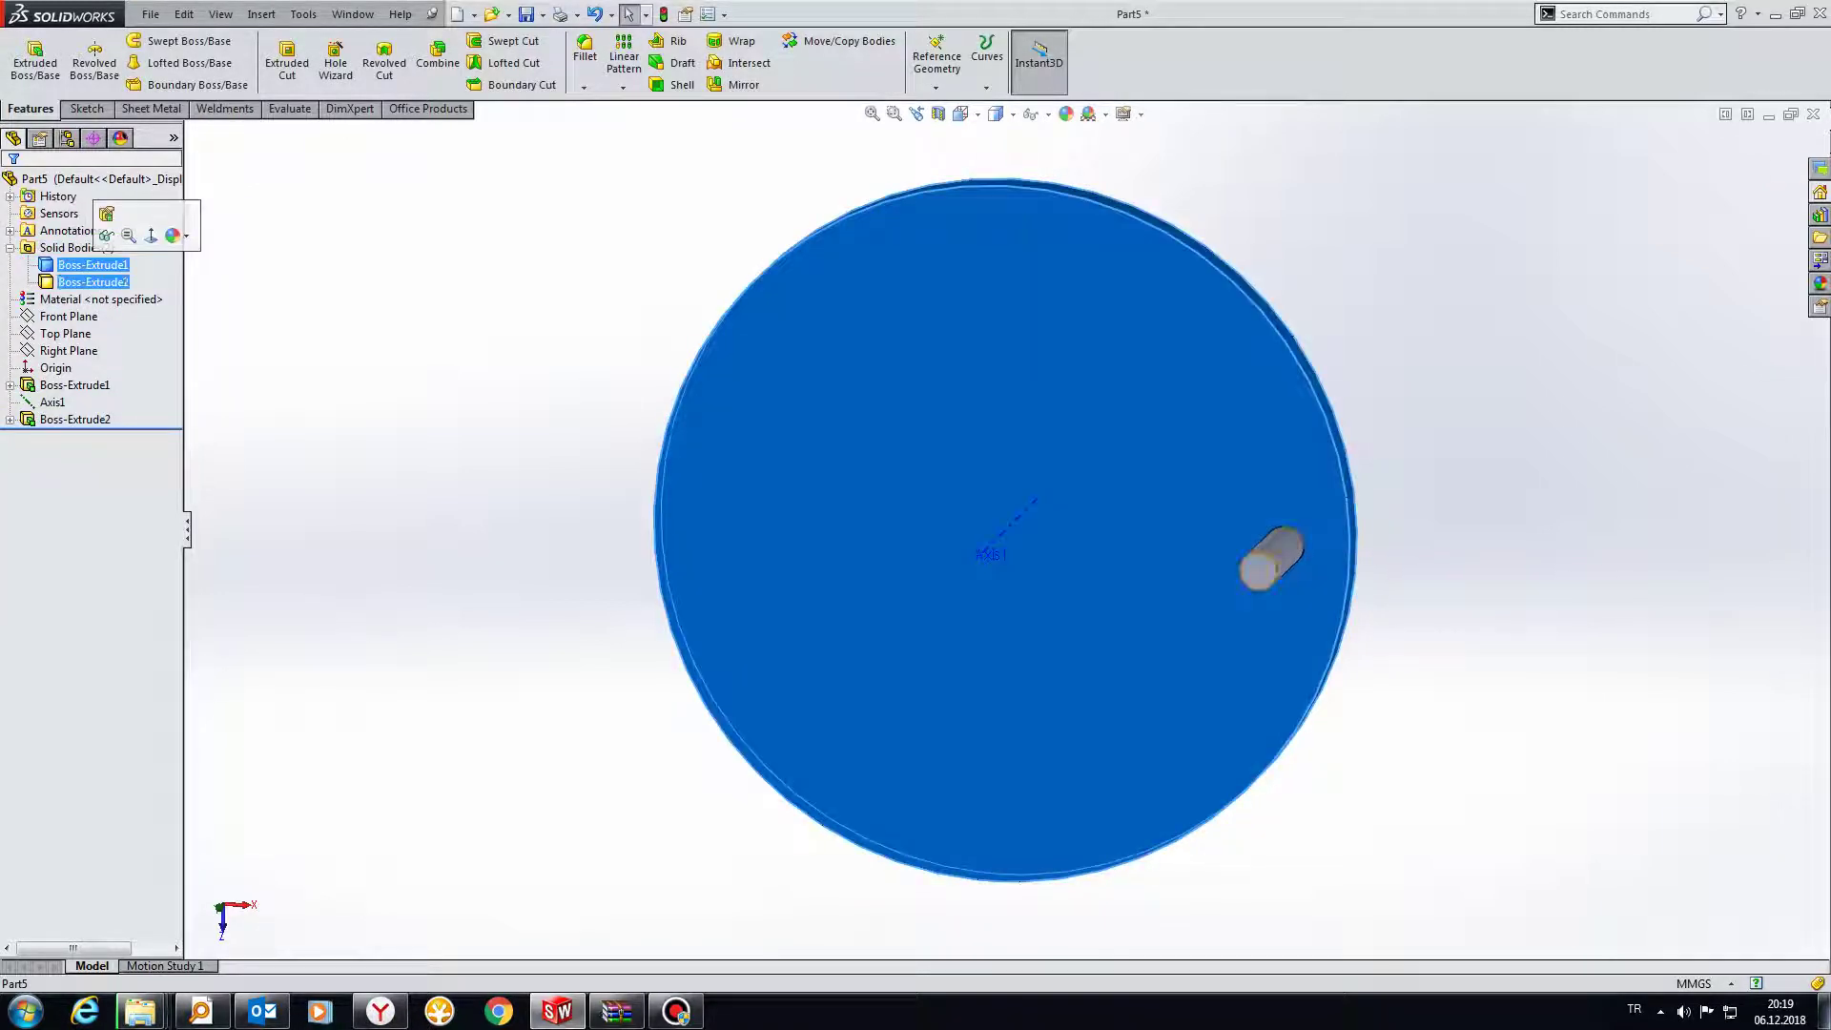
click(9, 247)
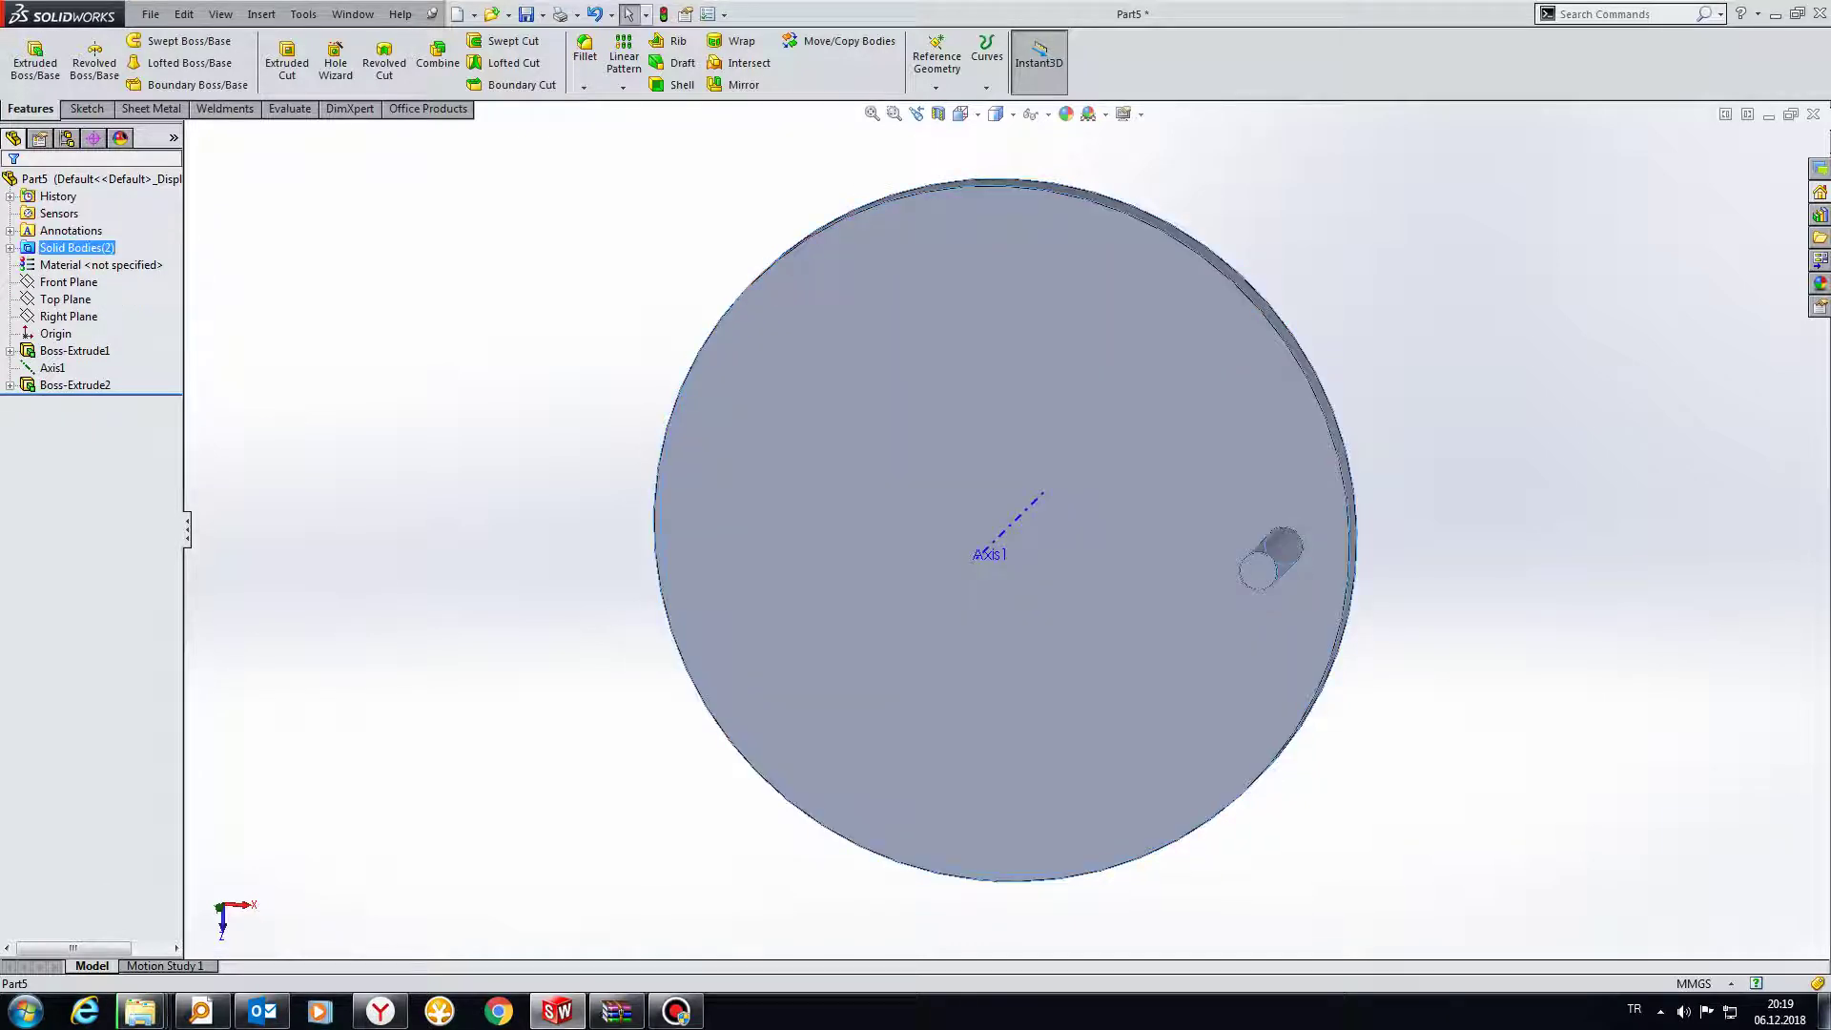
click(52, 367)
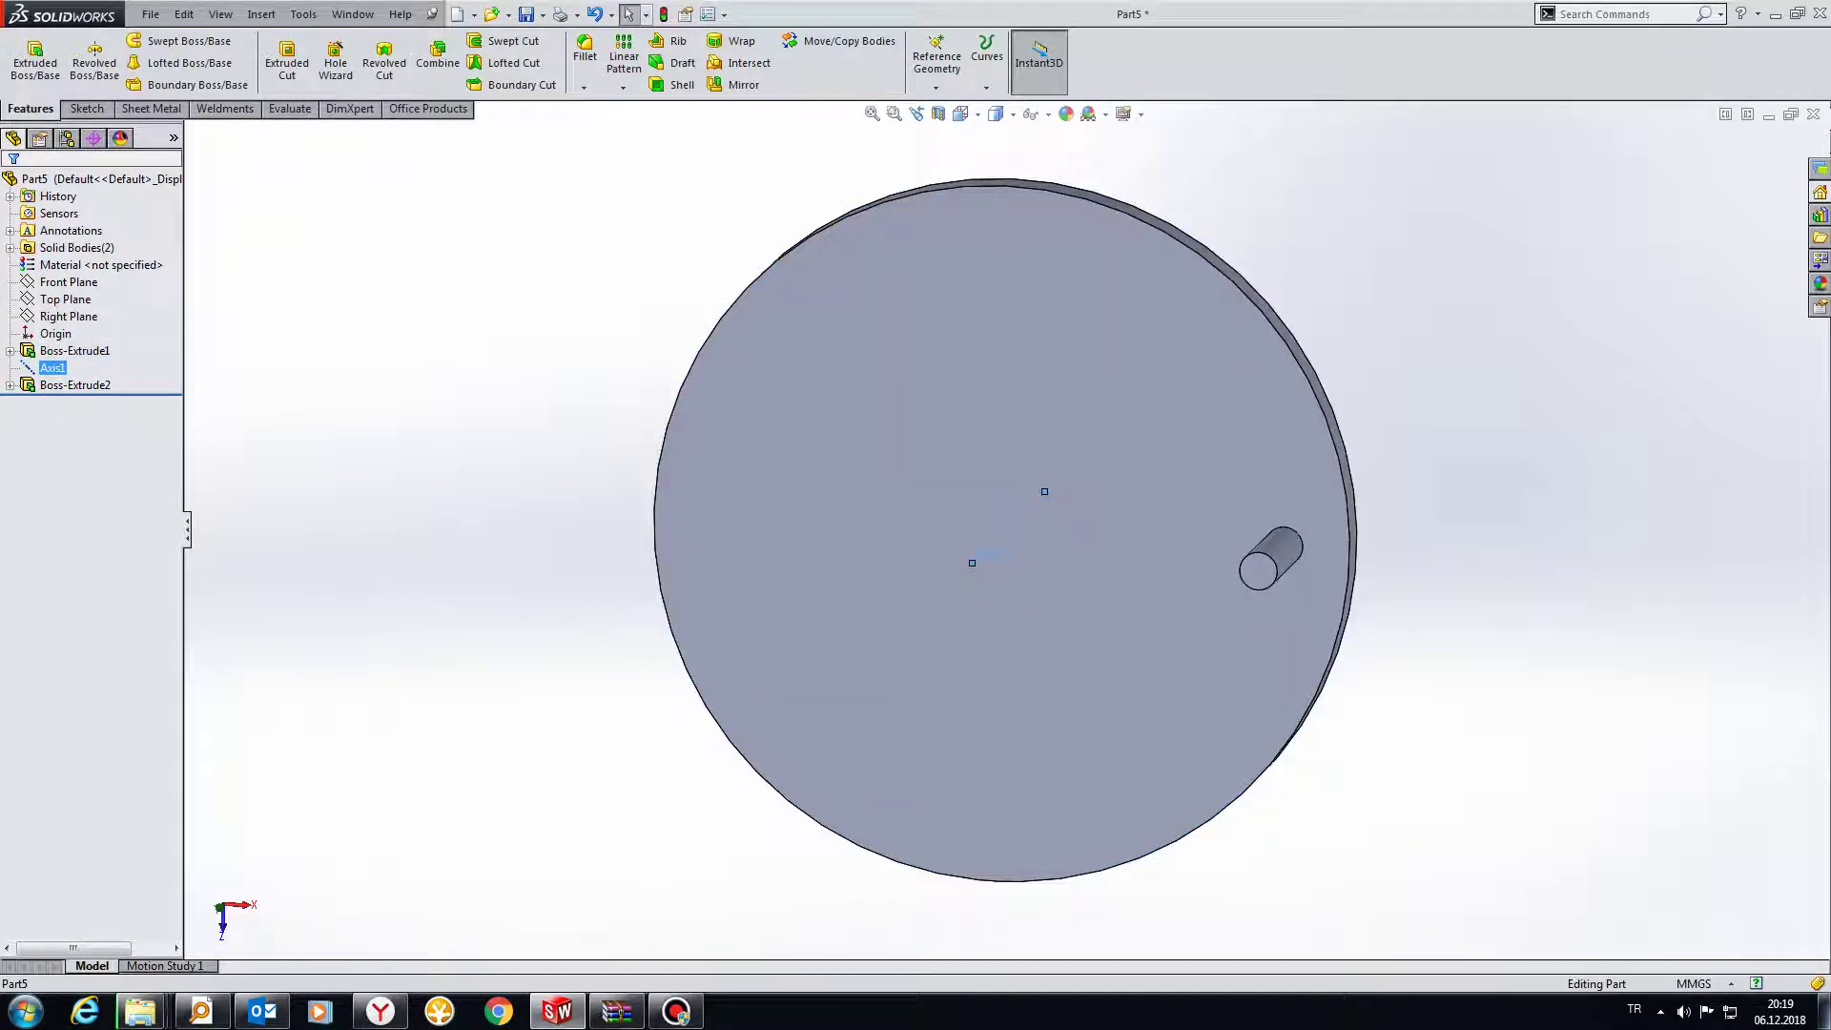
click(623, 86)
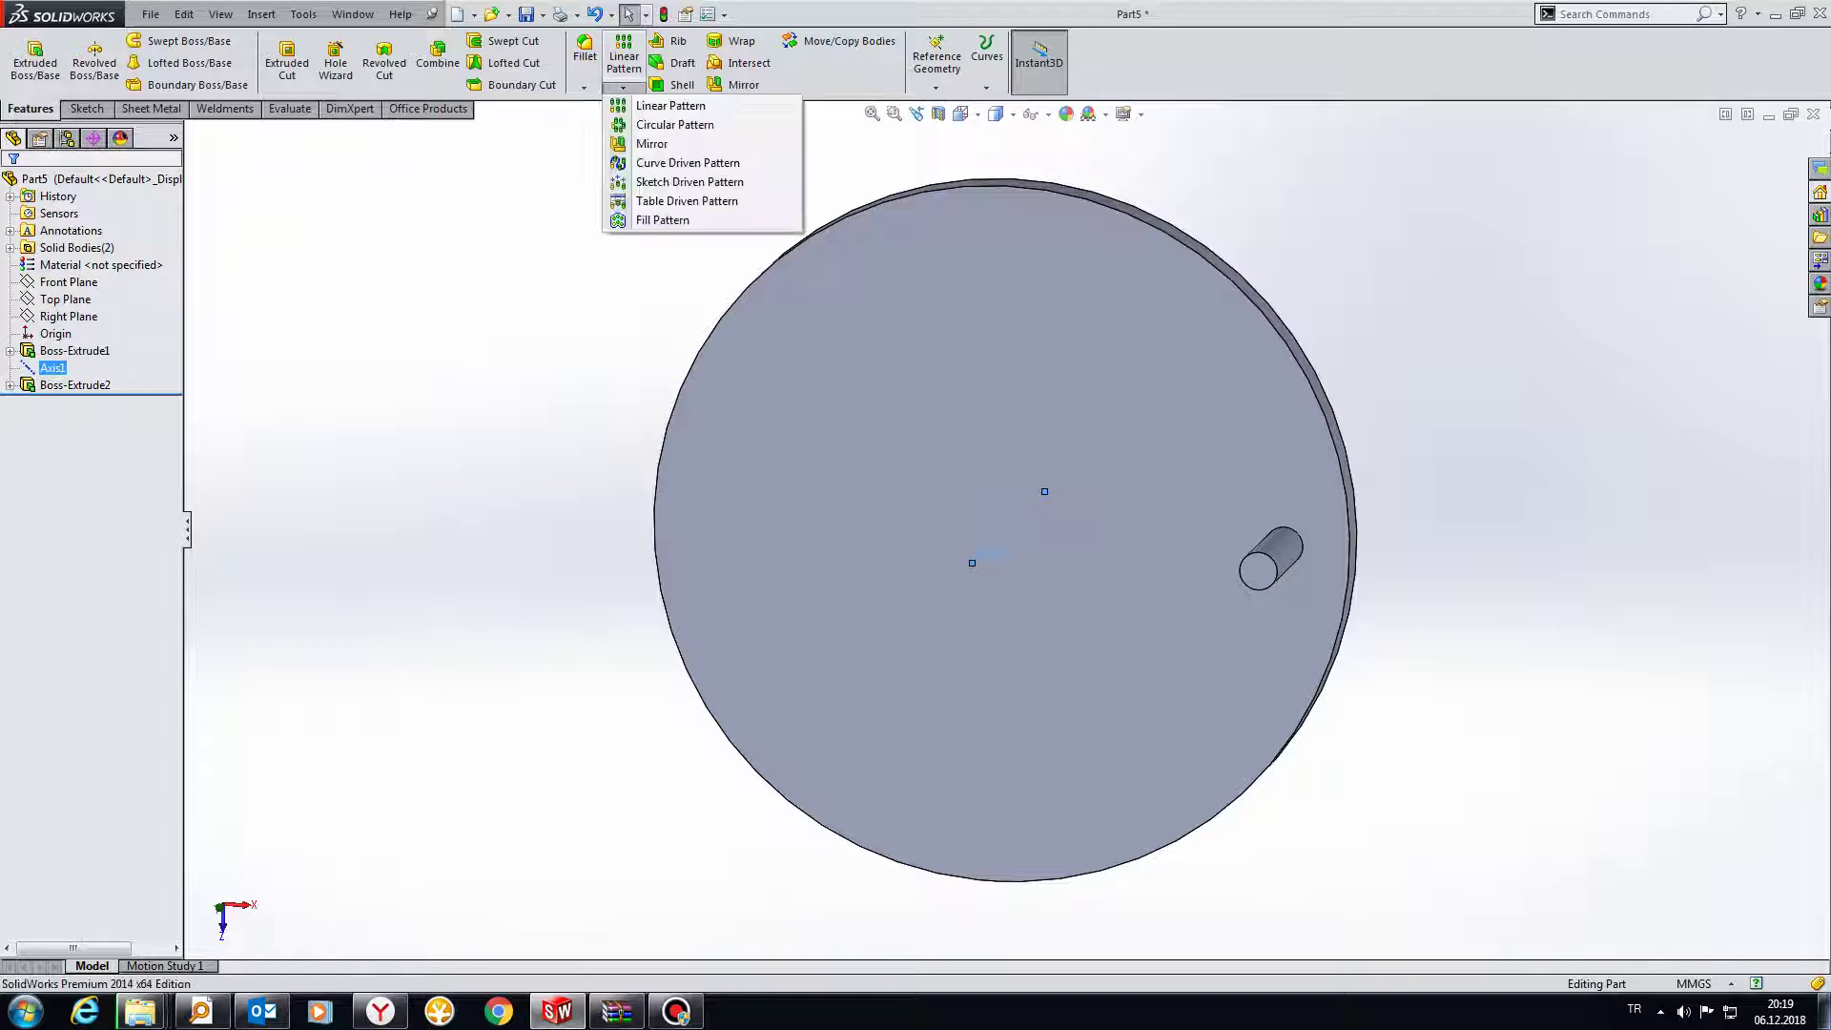
click(657, 127)
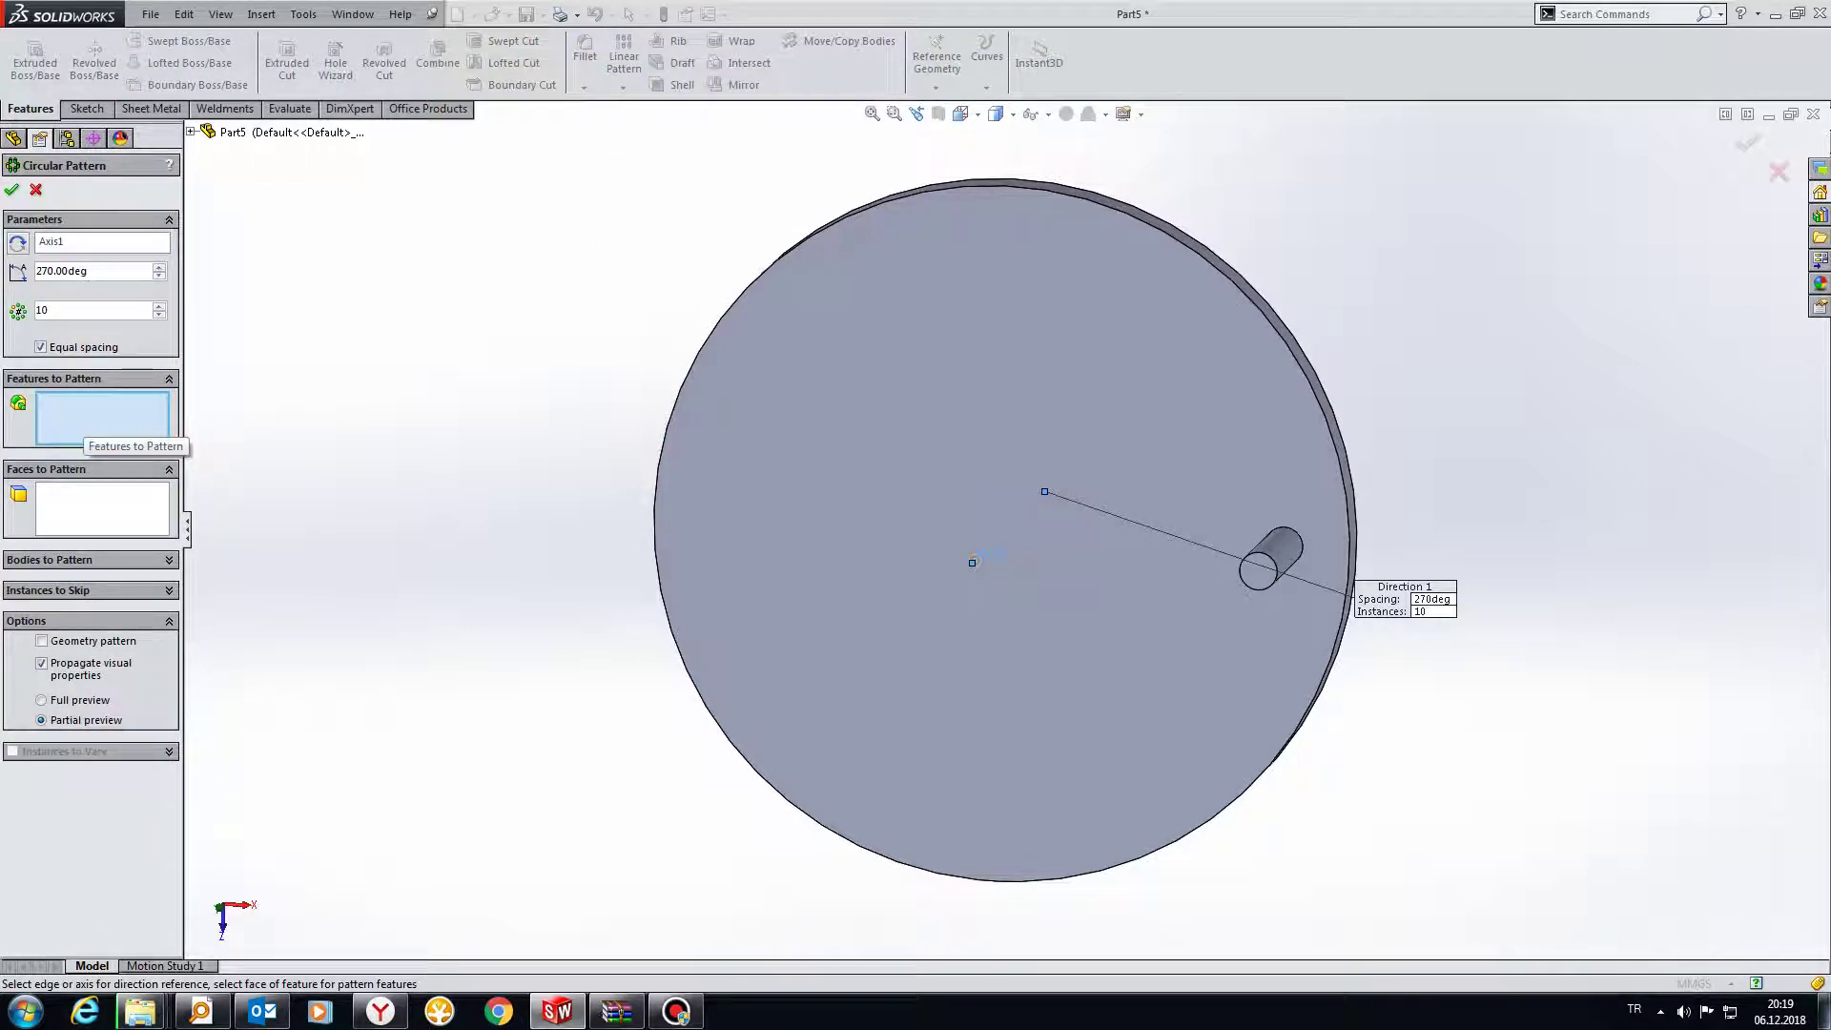
Pattern the Boss-Extrude2 pin body over 360° to create CirPattern2.
click(49, 560)
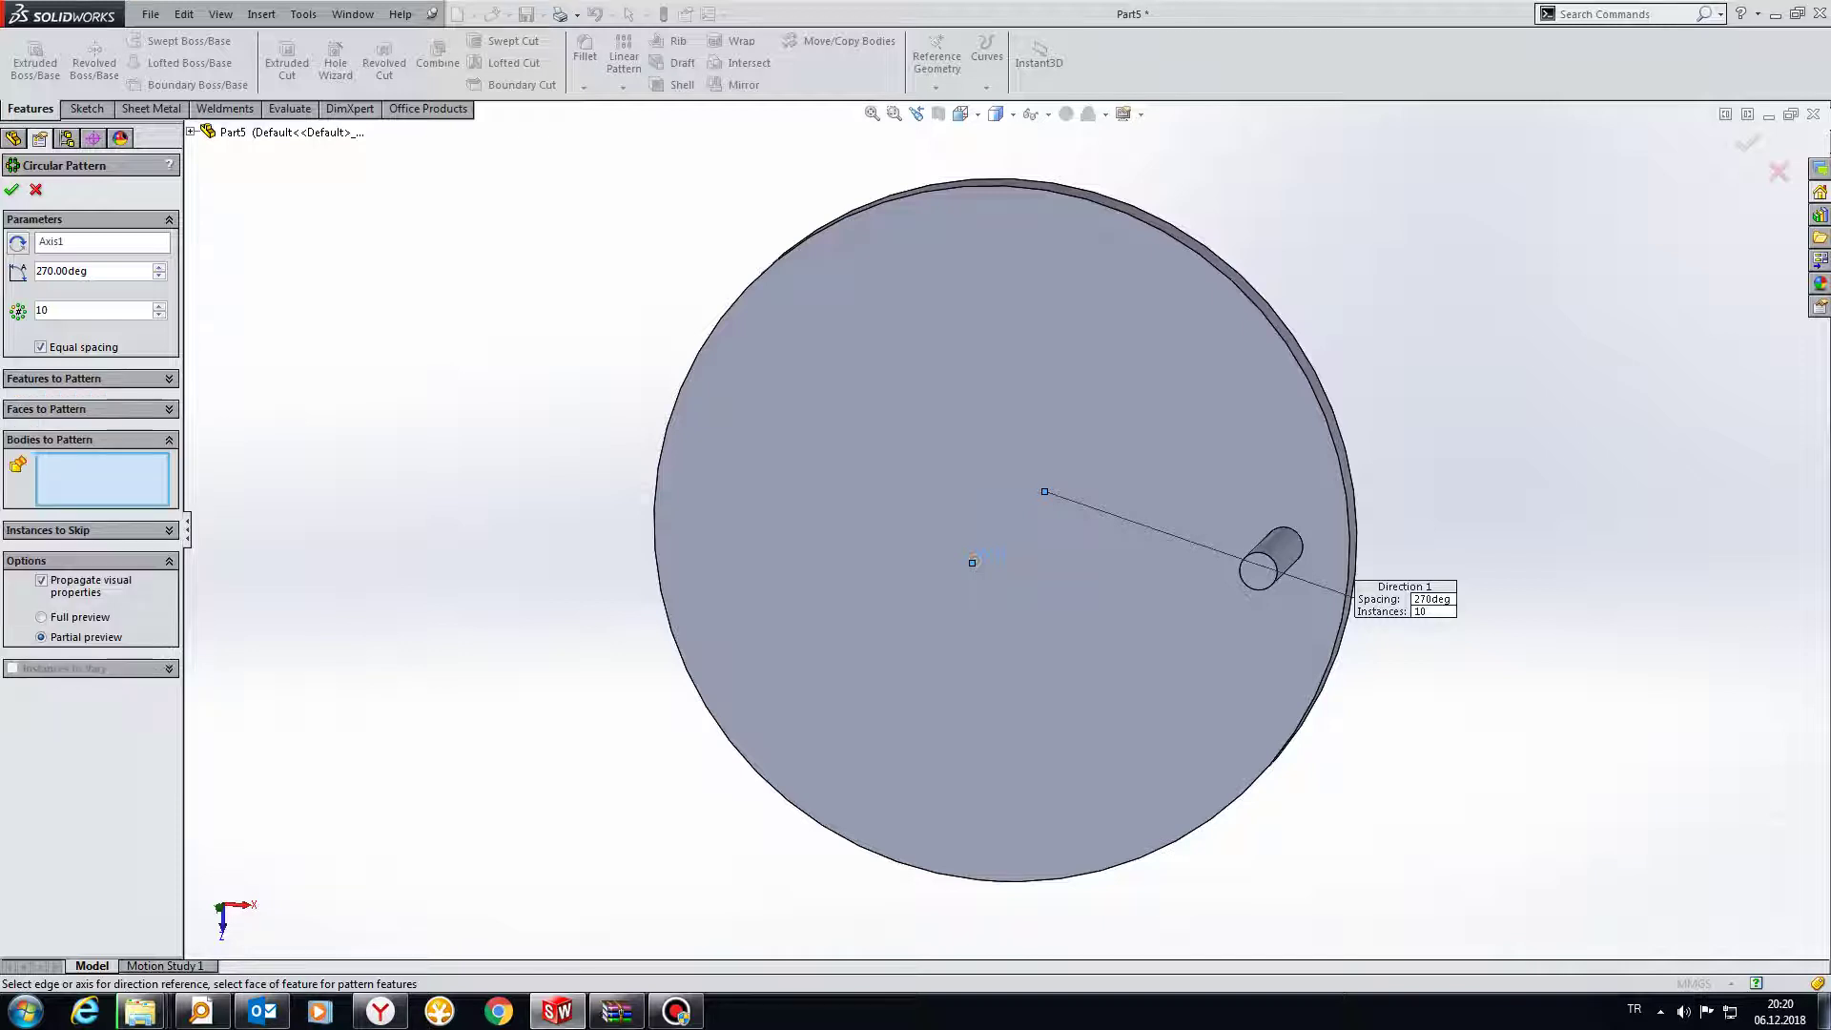
middle_drag(992, 534, 944, 572)
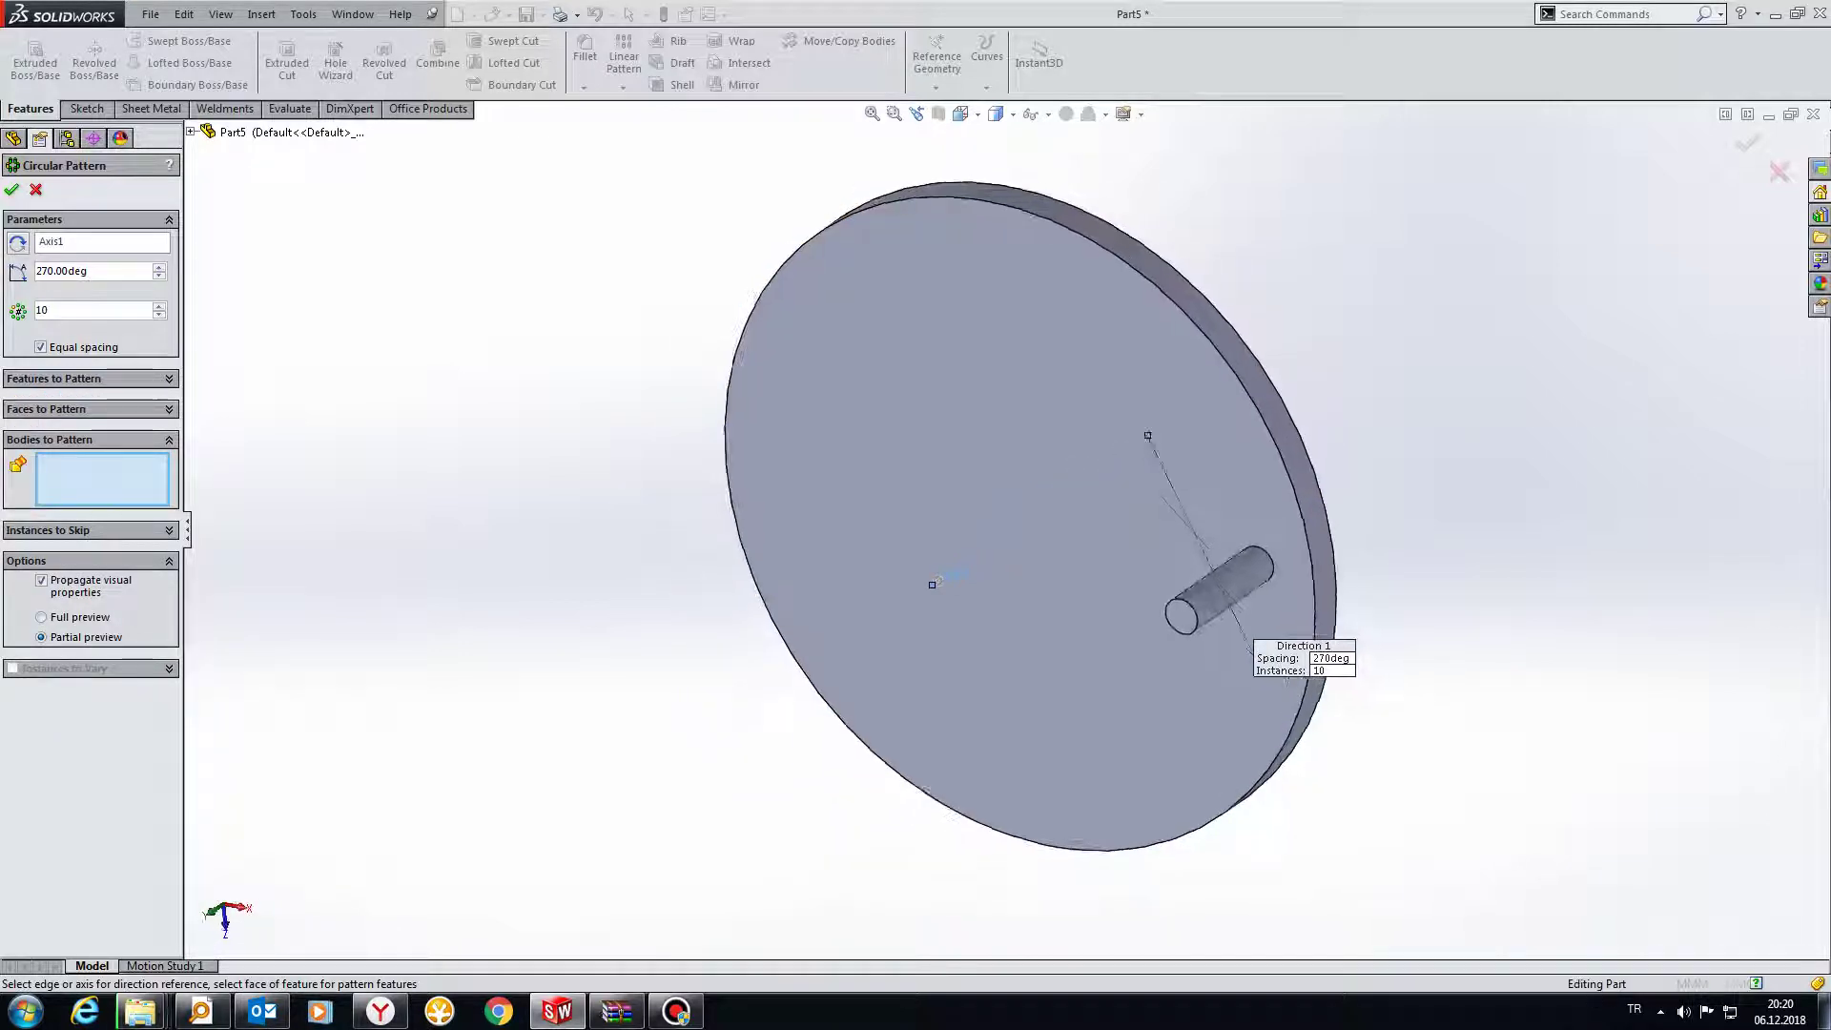
click(1220, 589)
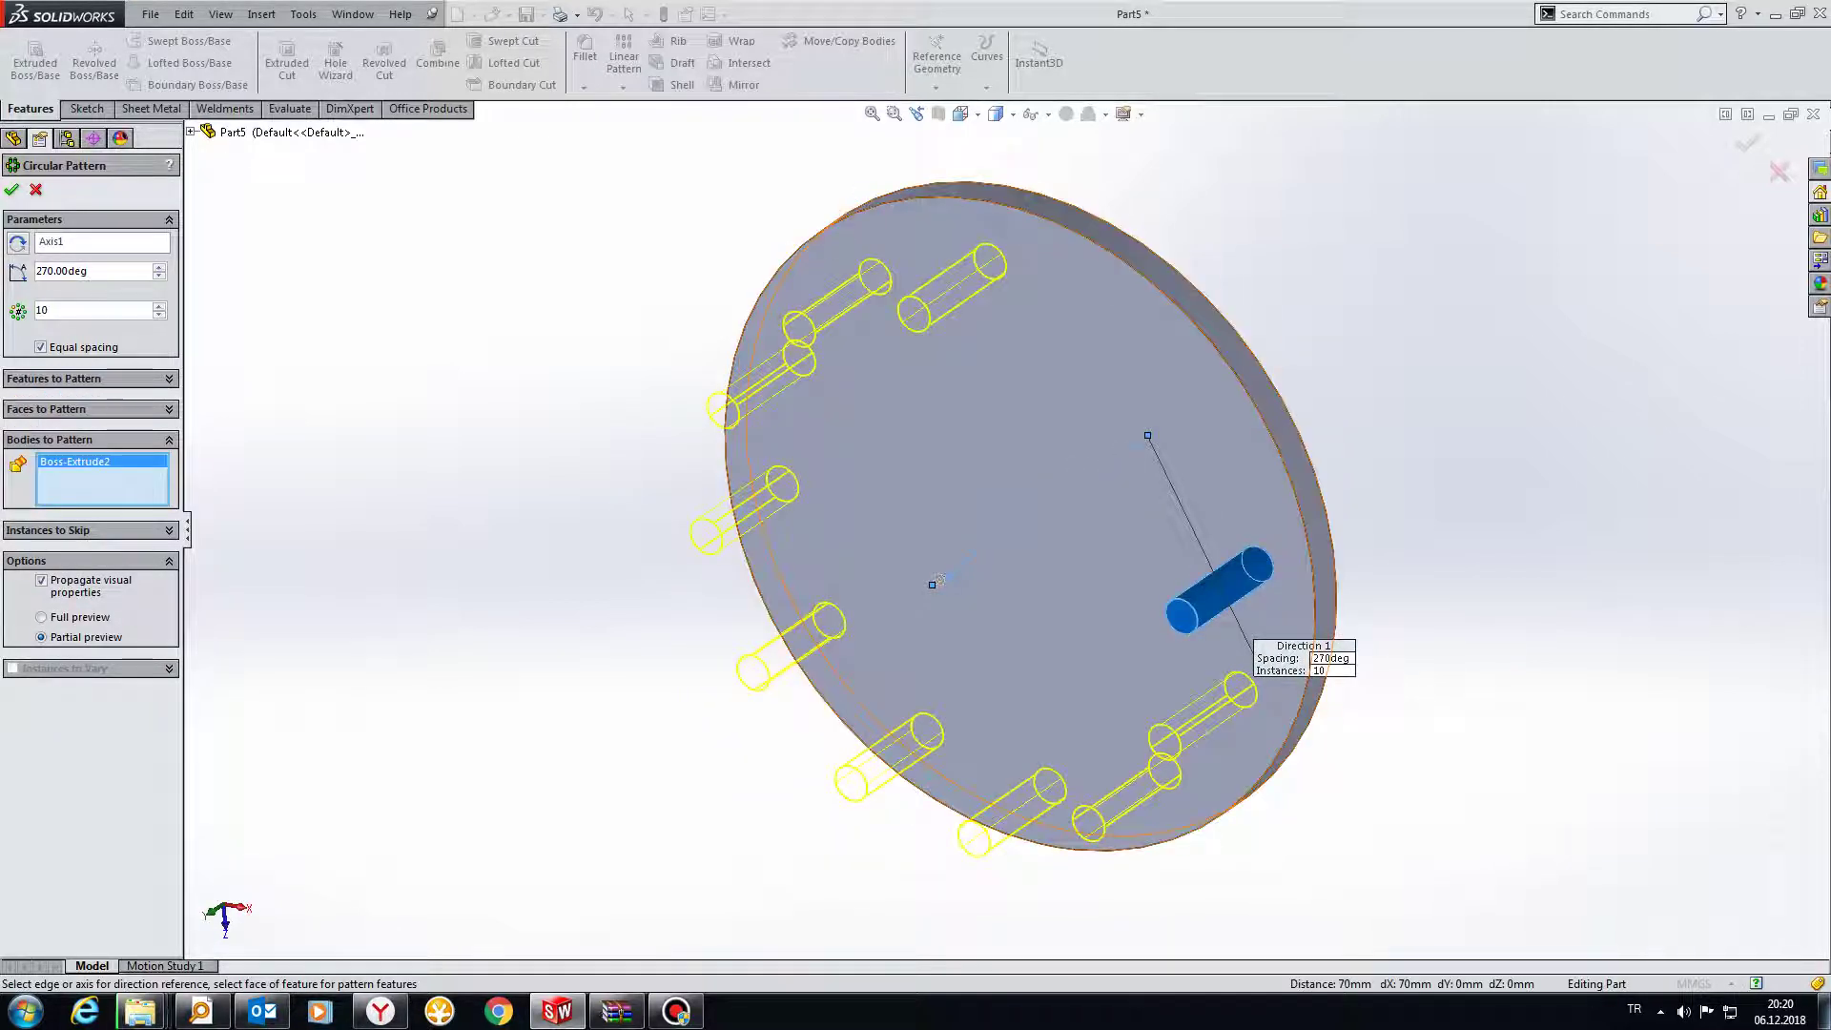
middle_drag(939, 578, 999, 539)
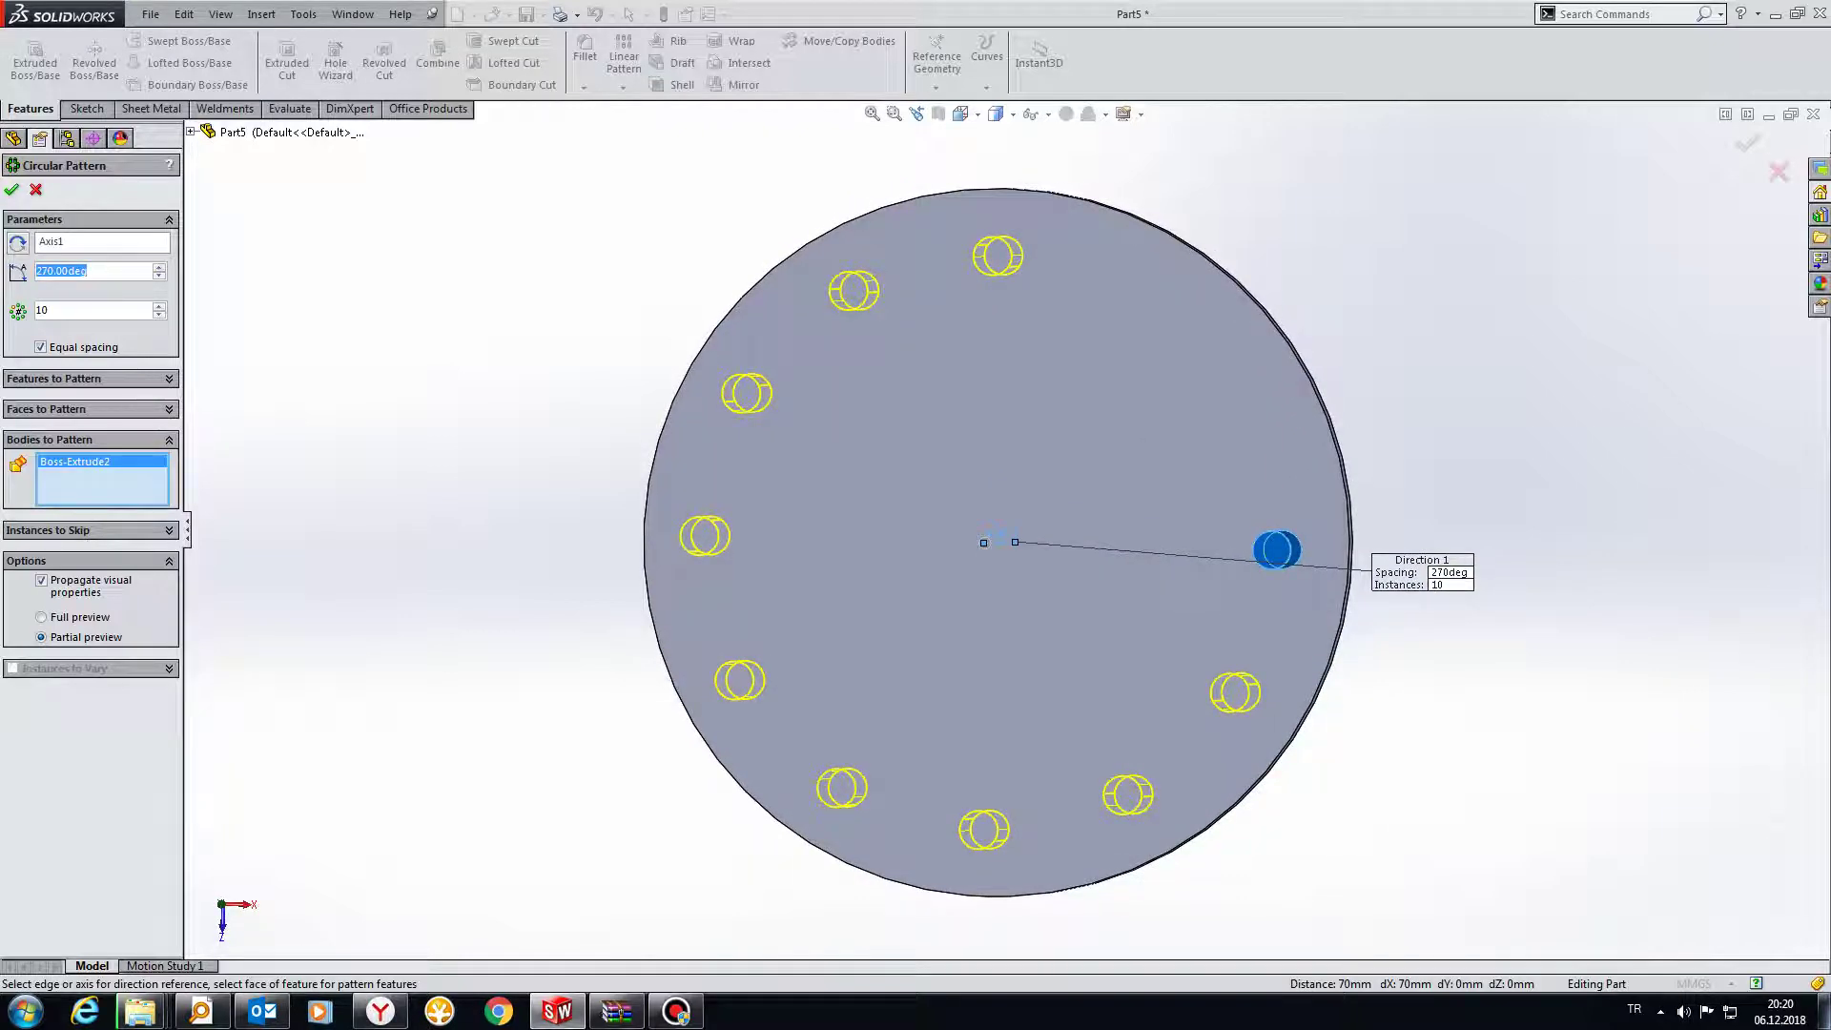
text(360)
key(Return)
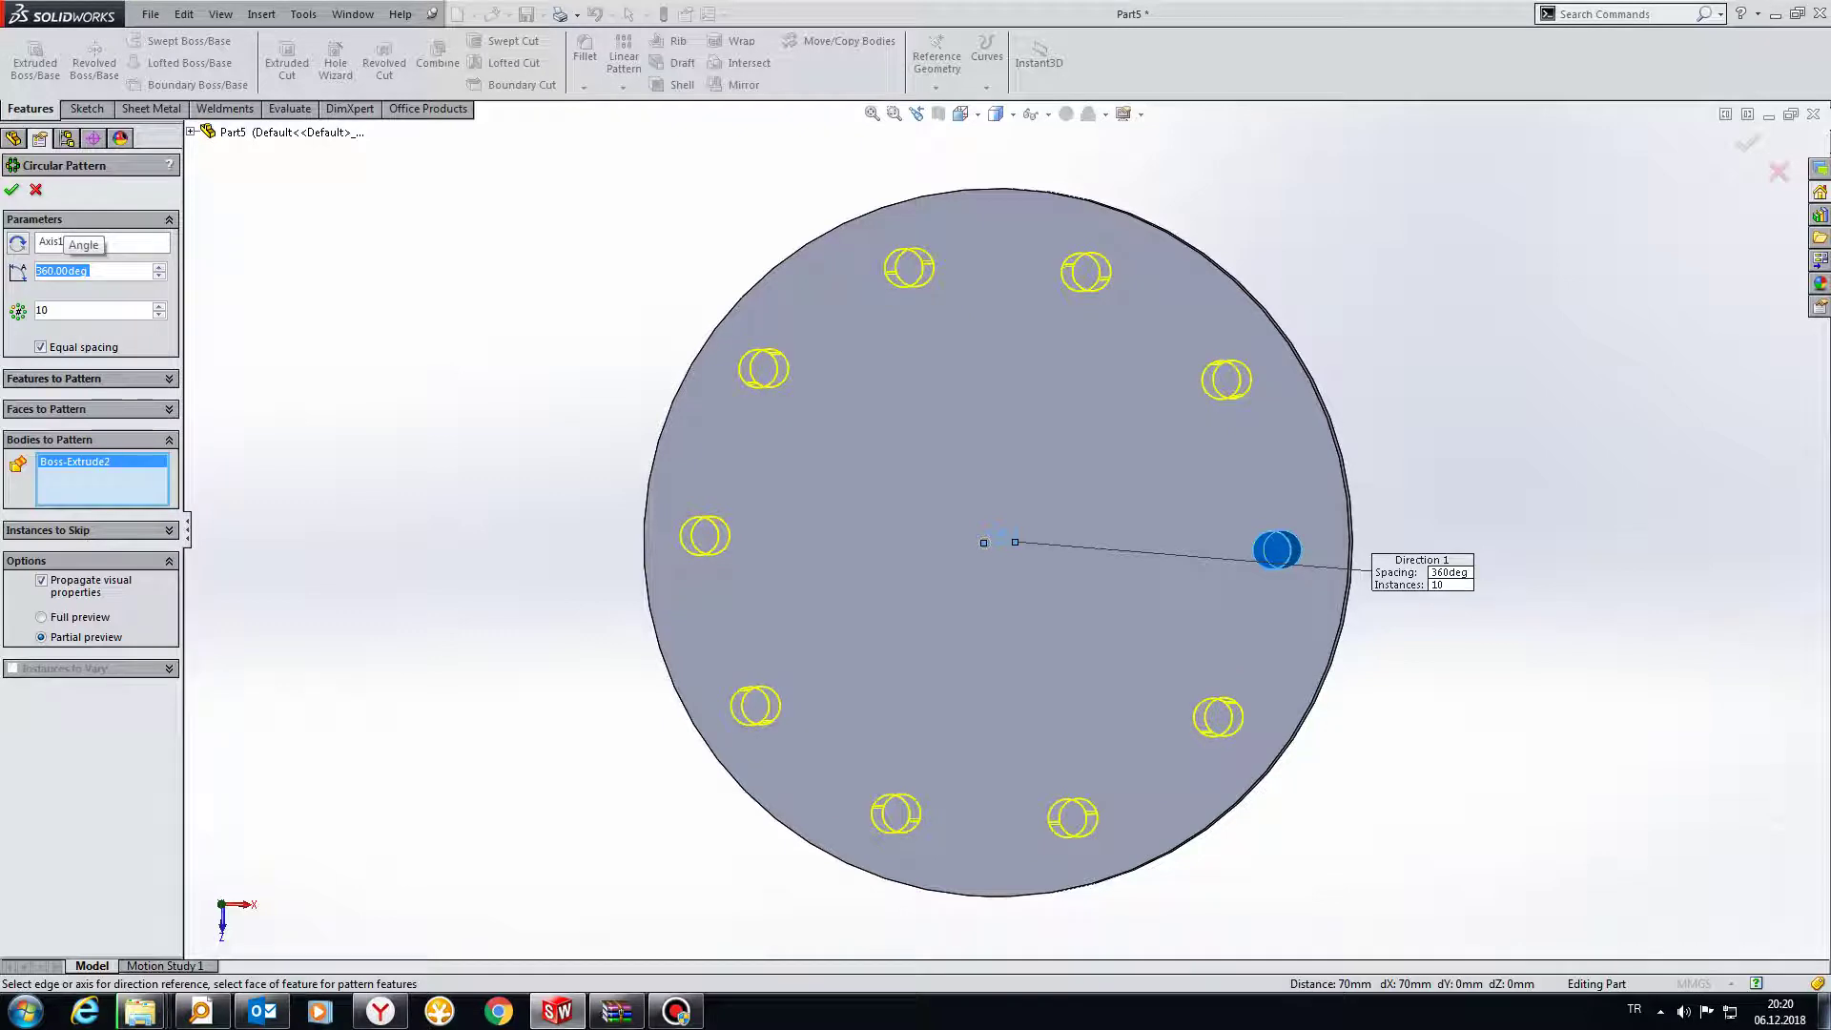
key(Return)
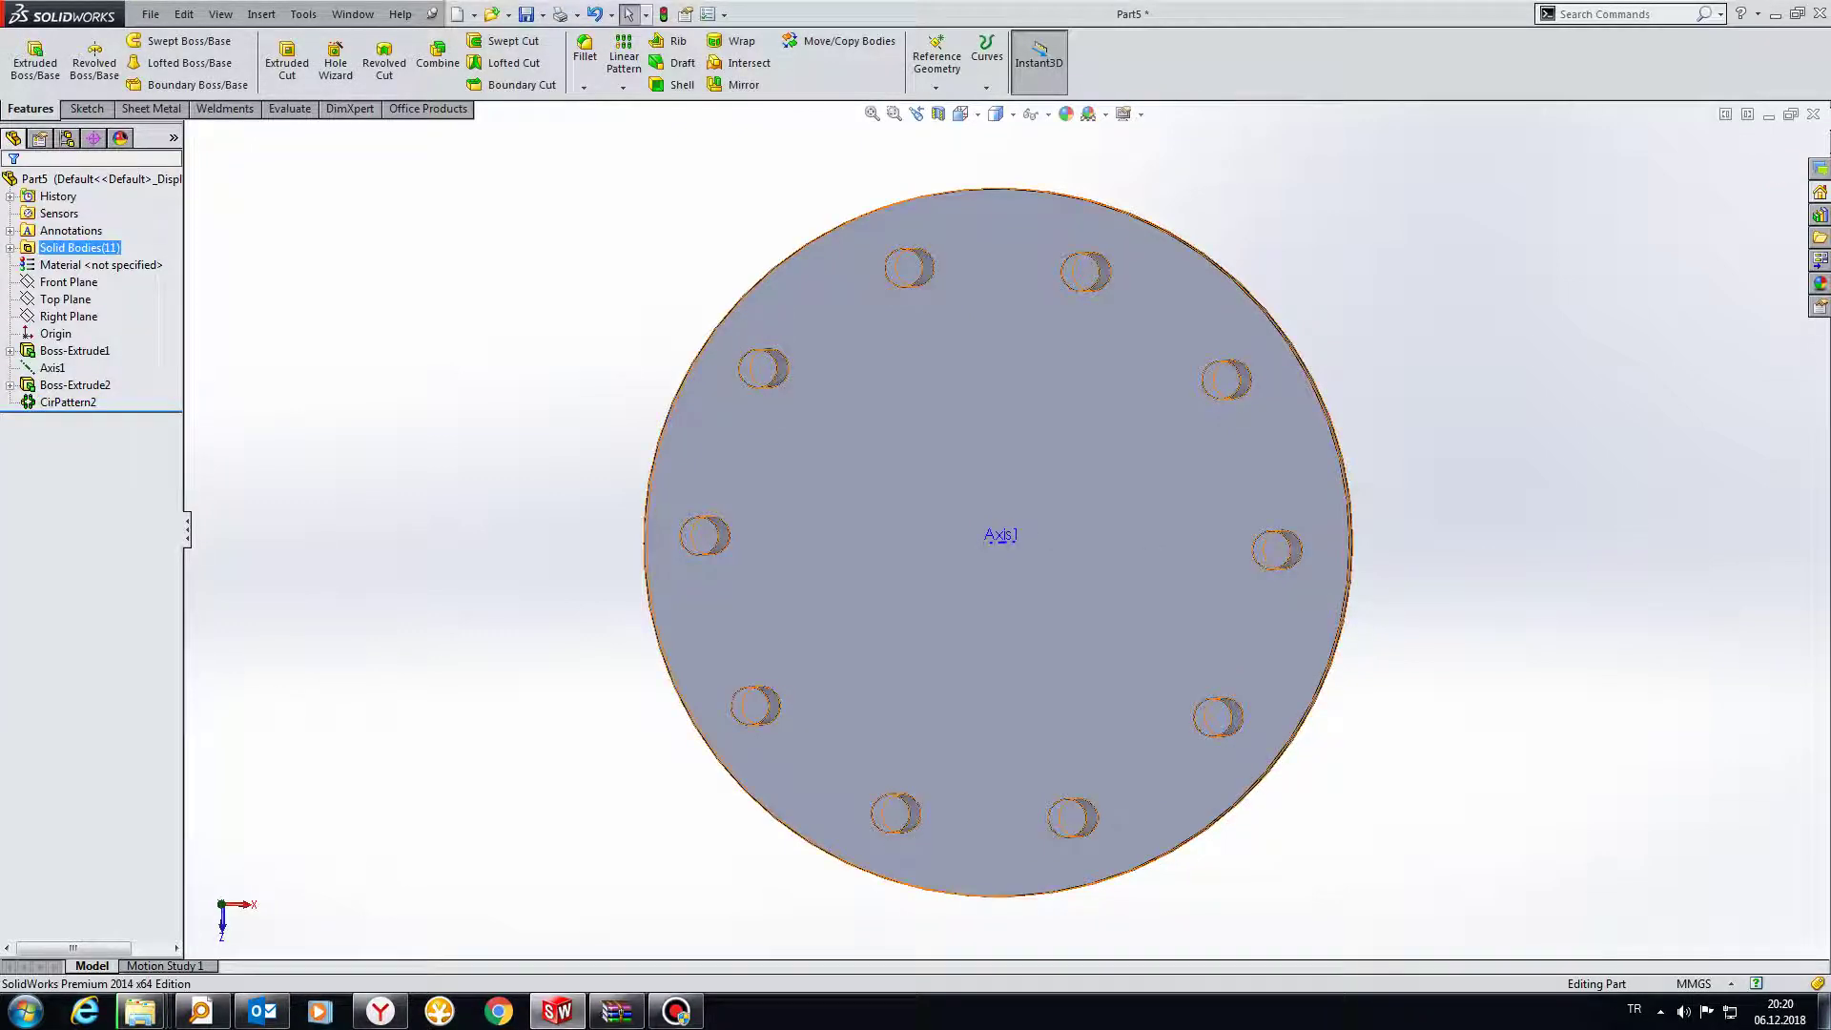
Browse the patterned bodies to identify which pins are instances 4 and 9.
key(Right)
key(Down)
key(Down)
key(Down)
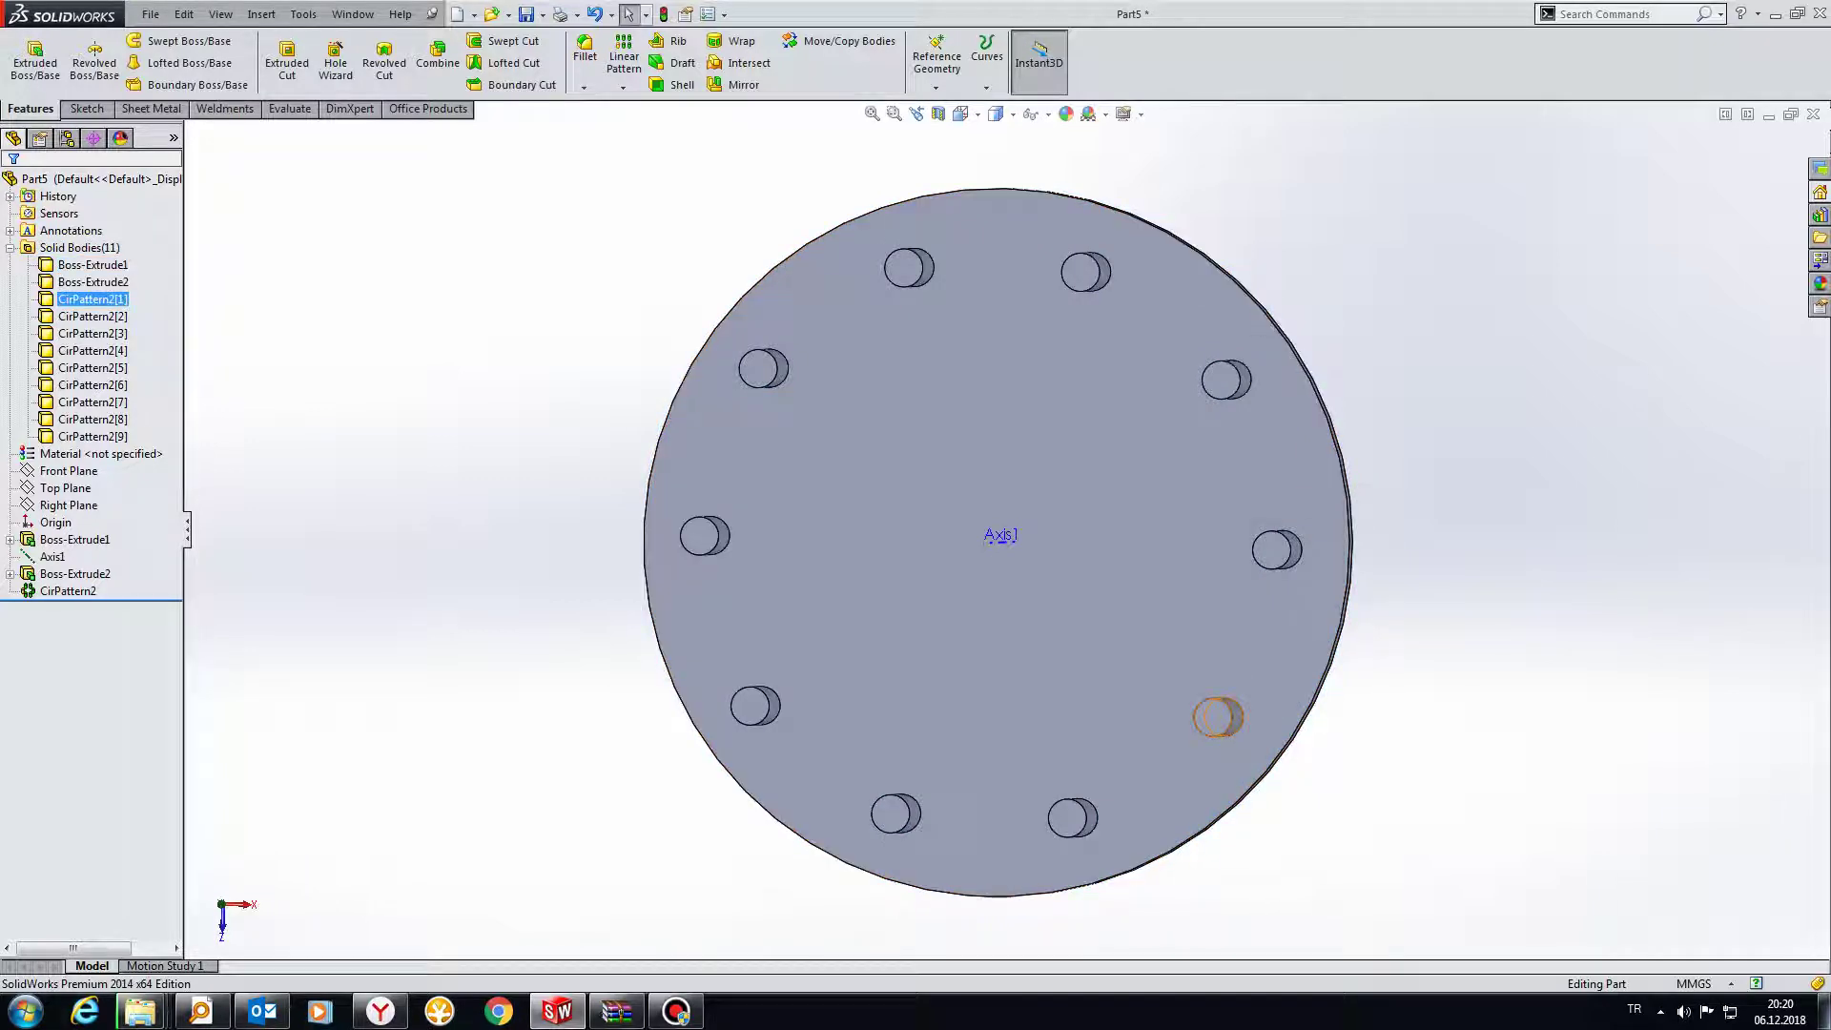
click(92, 316)
click(93, 350)
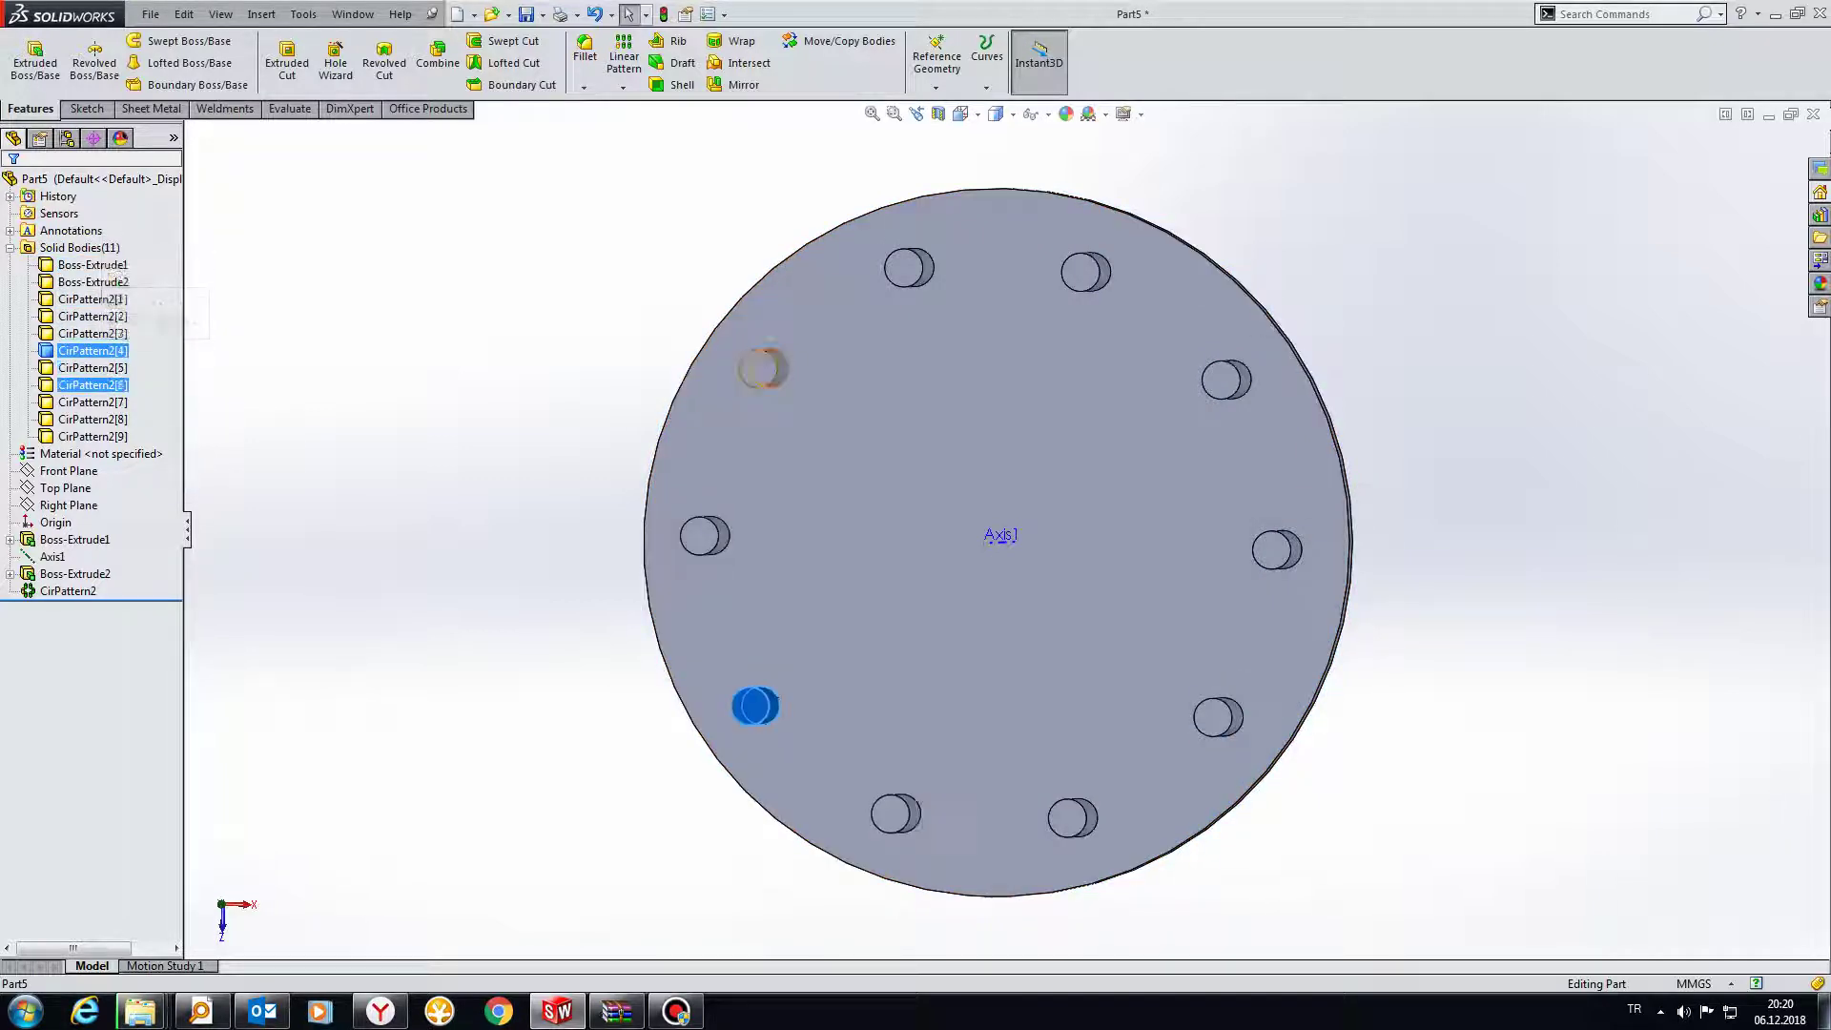
click(93, 384)
click(92, 419)
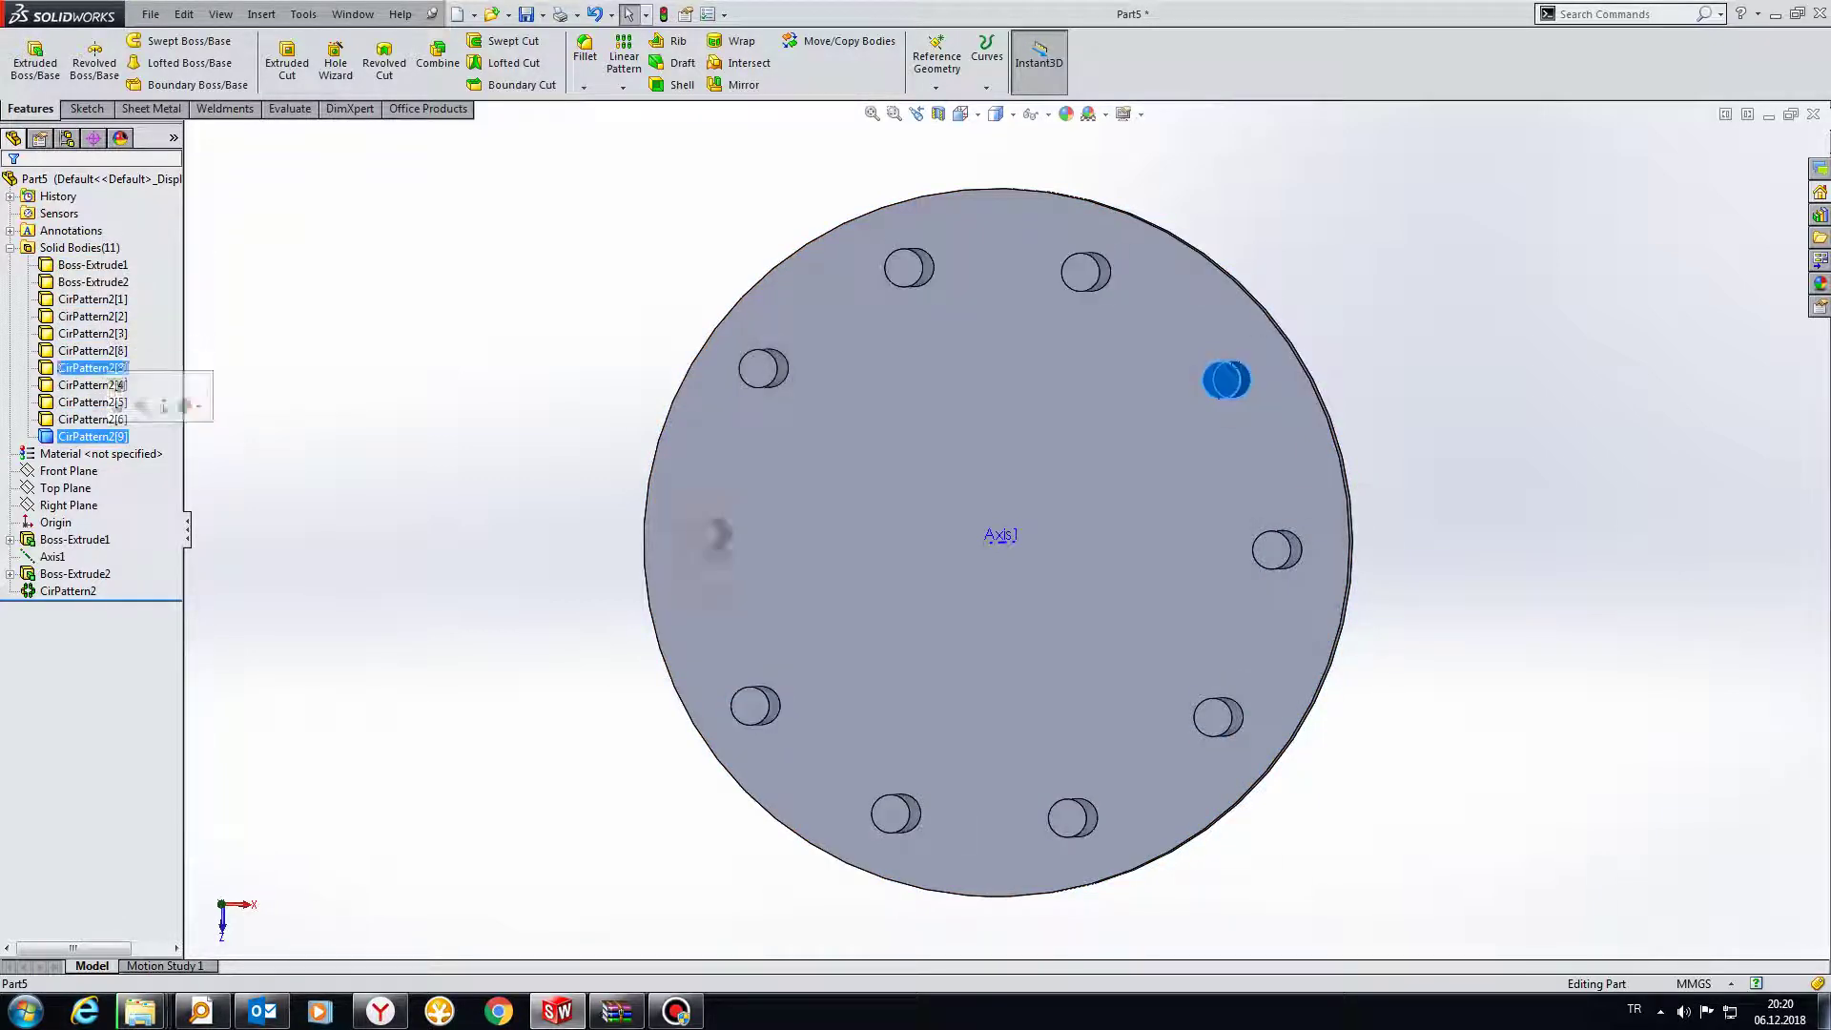
key(Escape)
Orbit the disc and reopen CirPattern2 for editing.
mouse_move(935, 553)
middle_down()
mouse_move(972, 542)
mouse_move(942, 560)
middle_up()
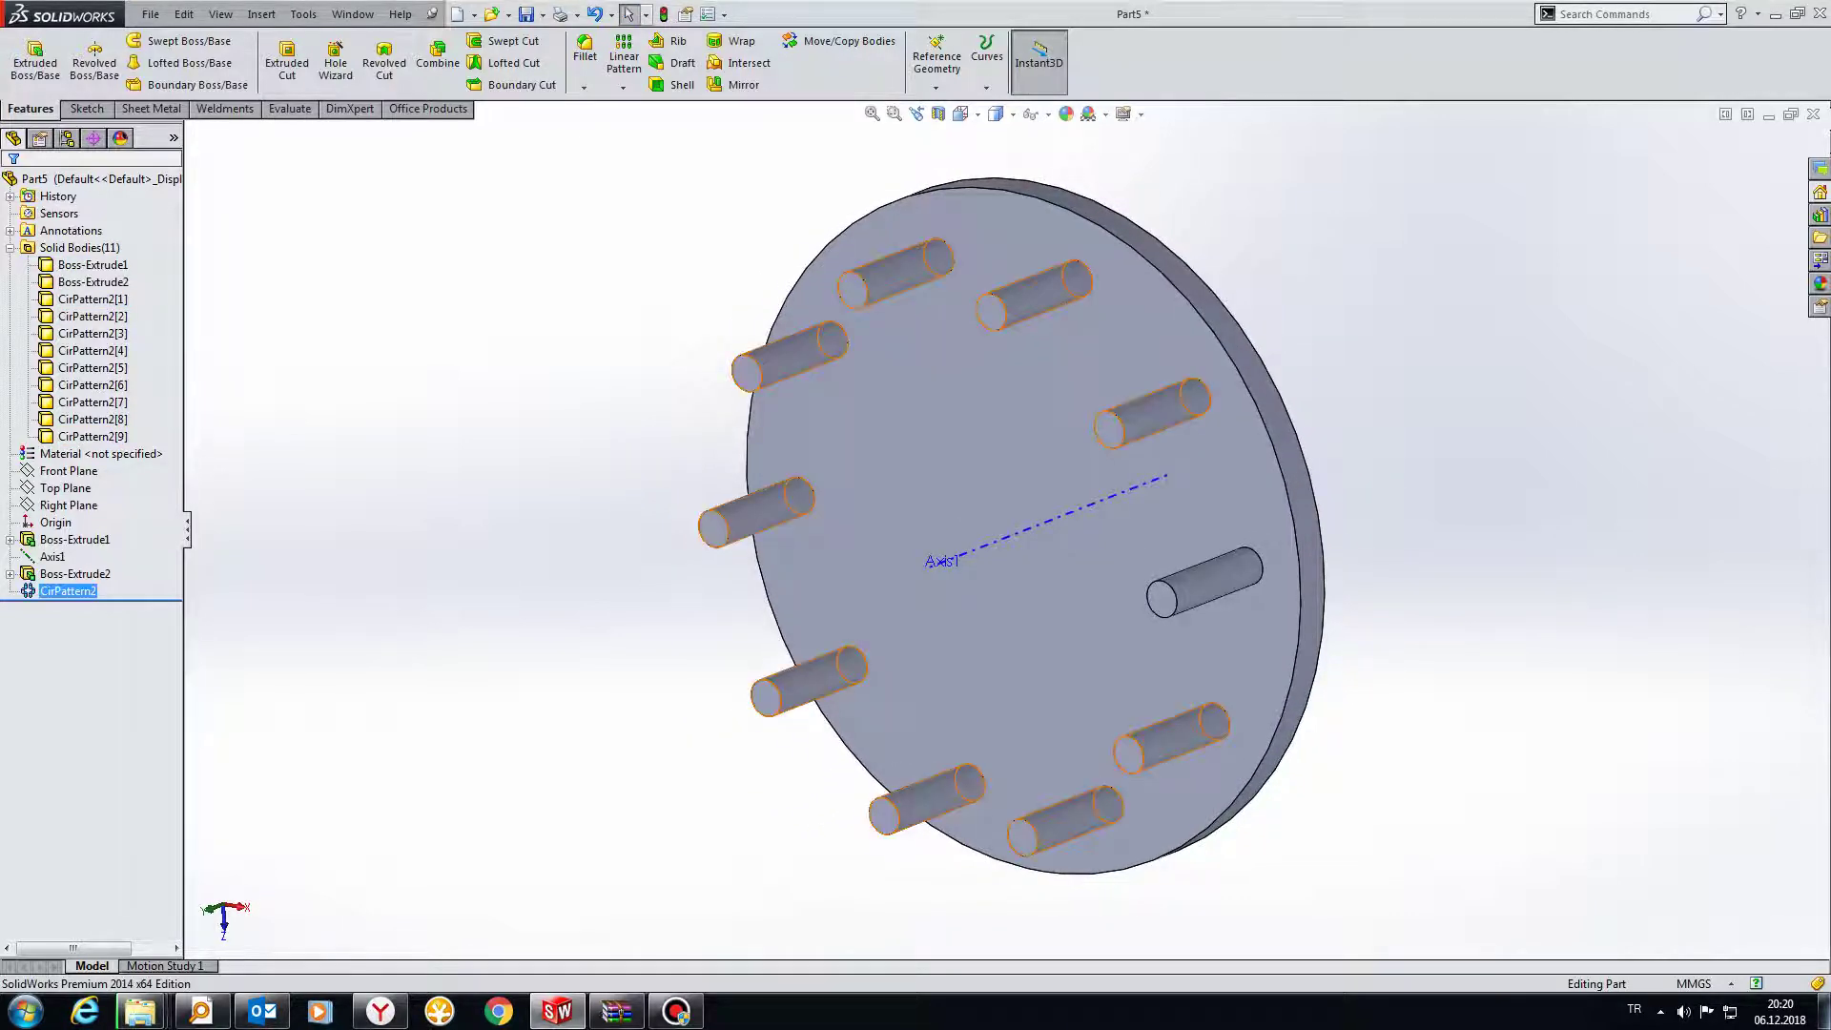
click(67, 590)
click(97, 558)
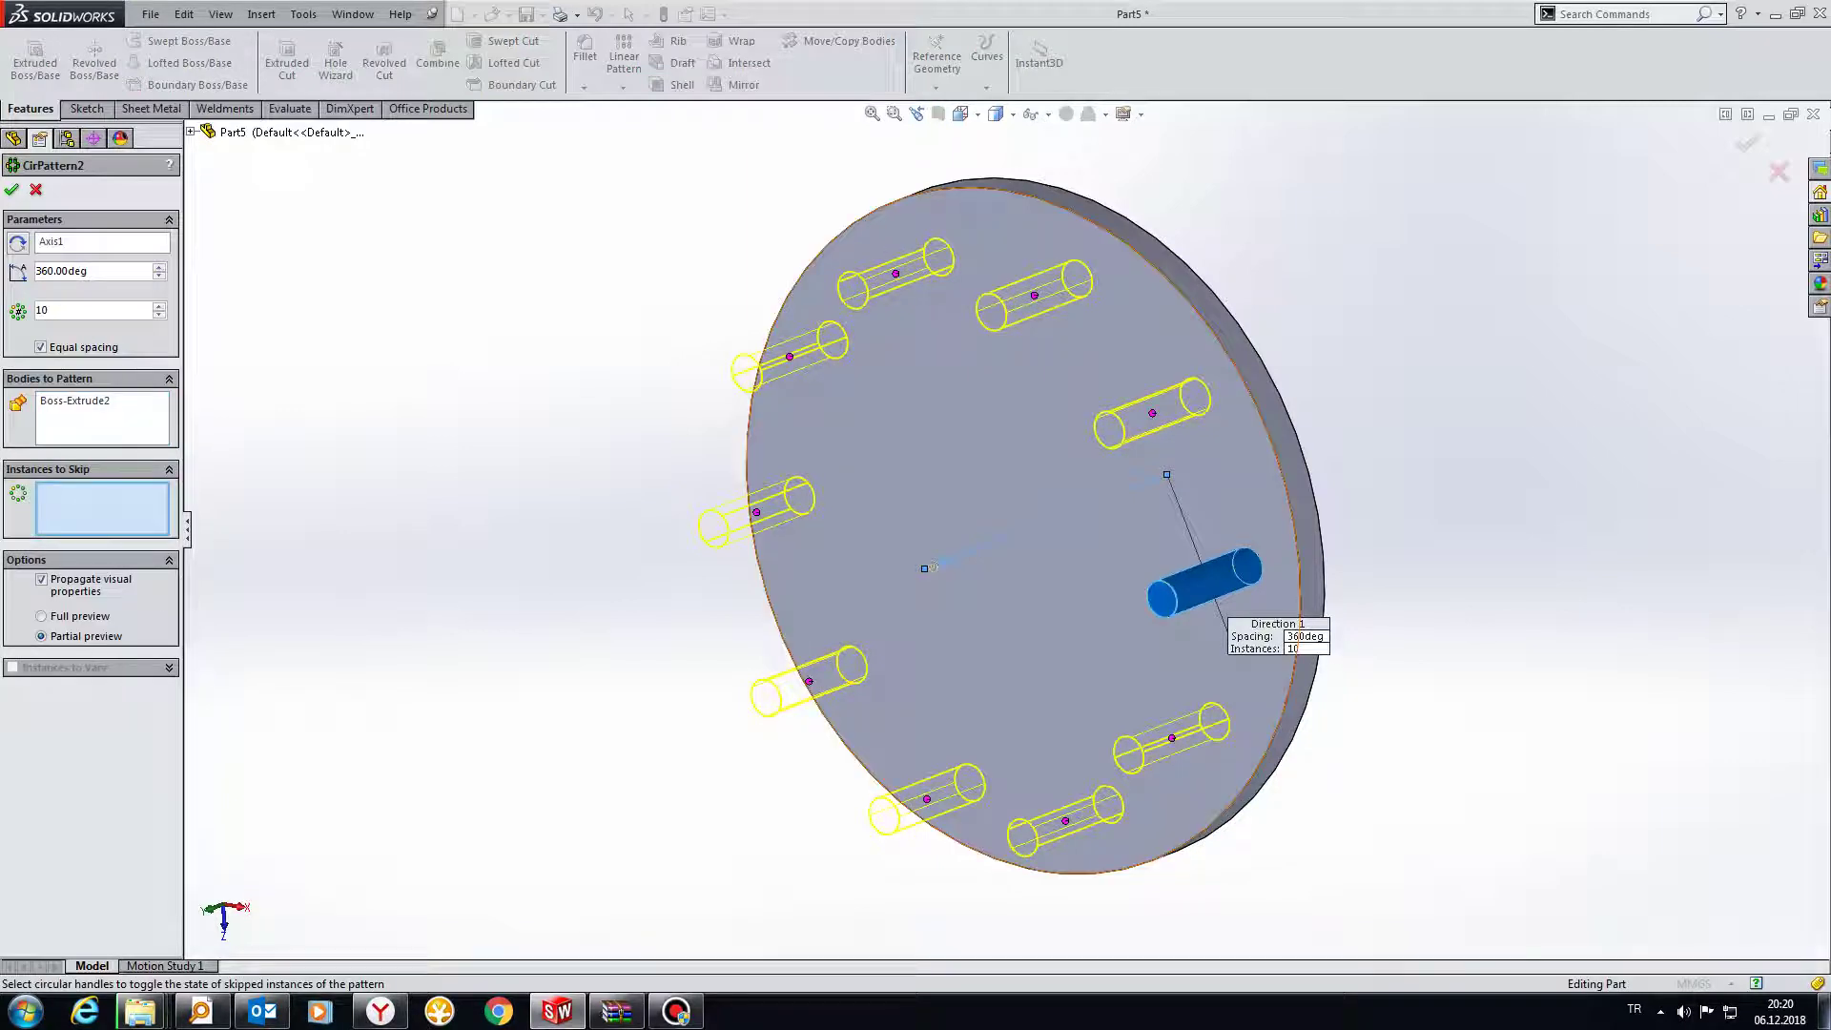
Skip pin instances 5, 9 and 4, confirm CirPattern2, and view the disc face-on.
click(1034, 295)
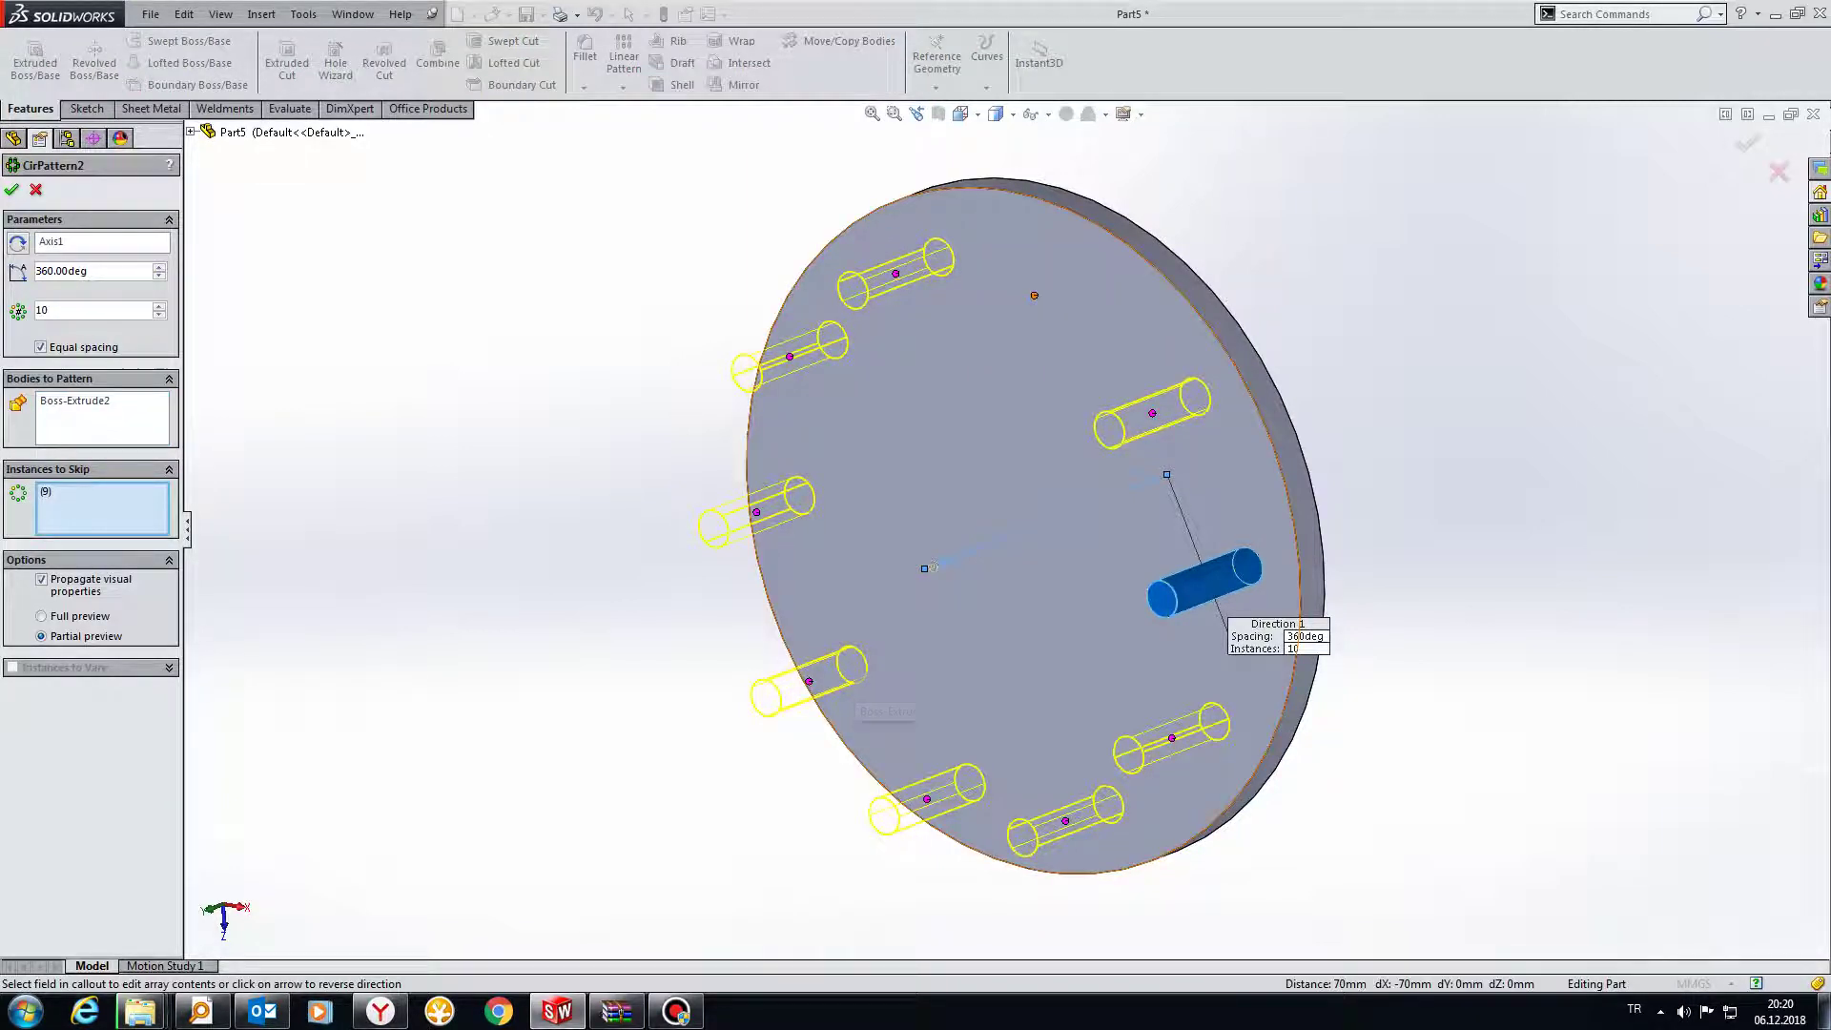
click(808, 680)
click(925, 799)
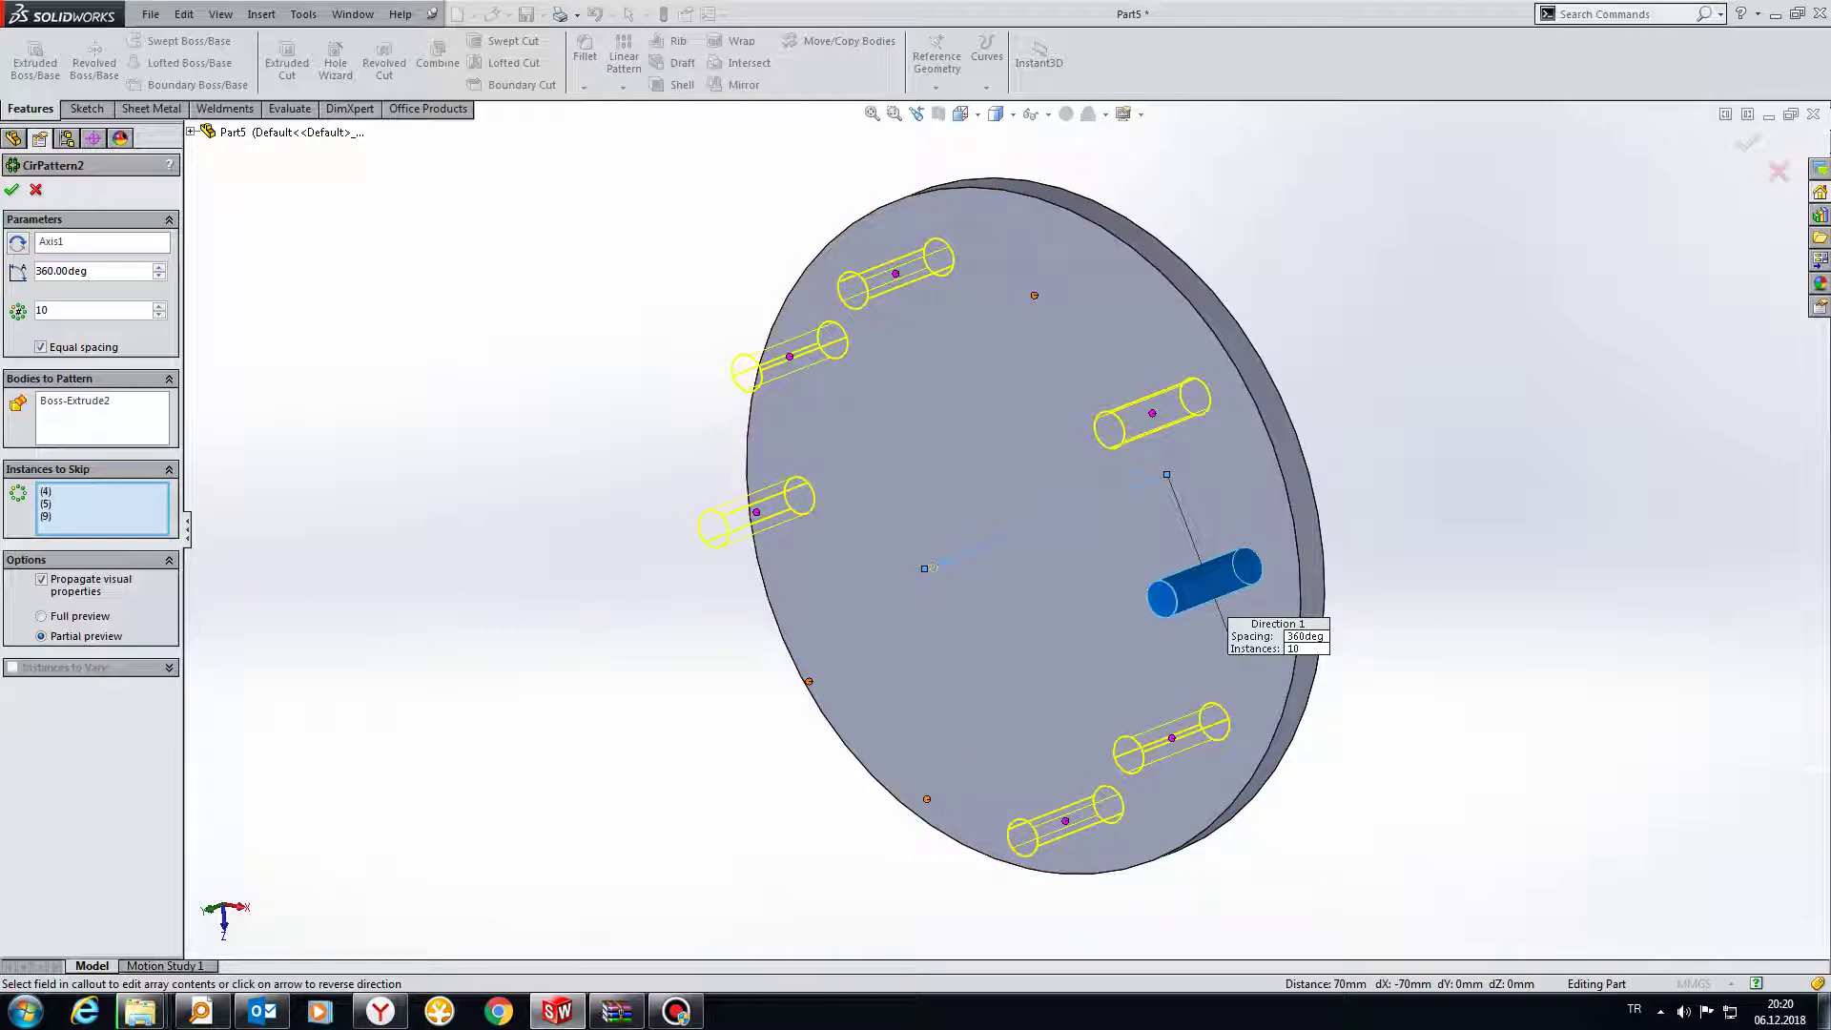
key(Return)
key(ctrl+5)
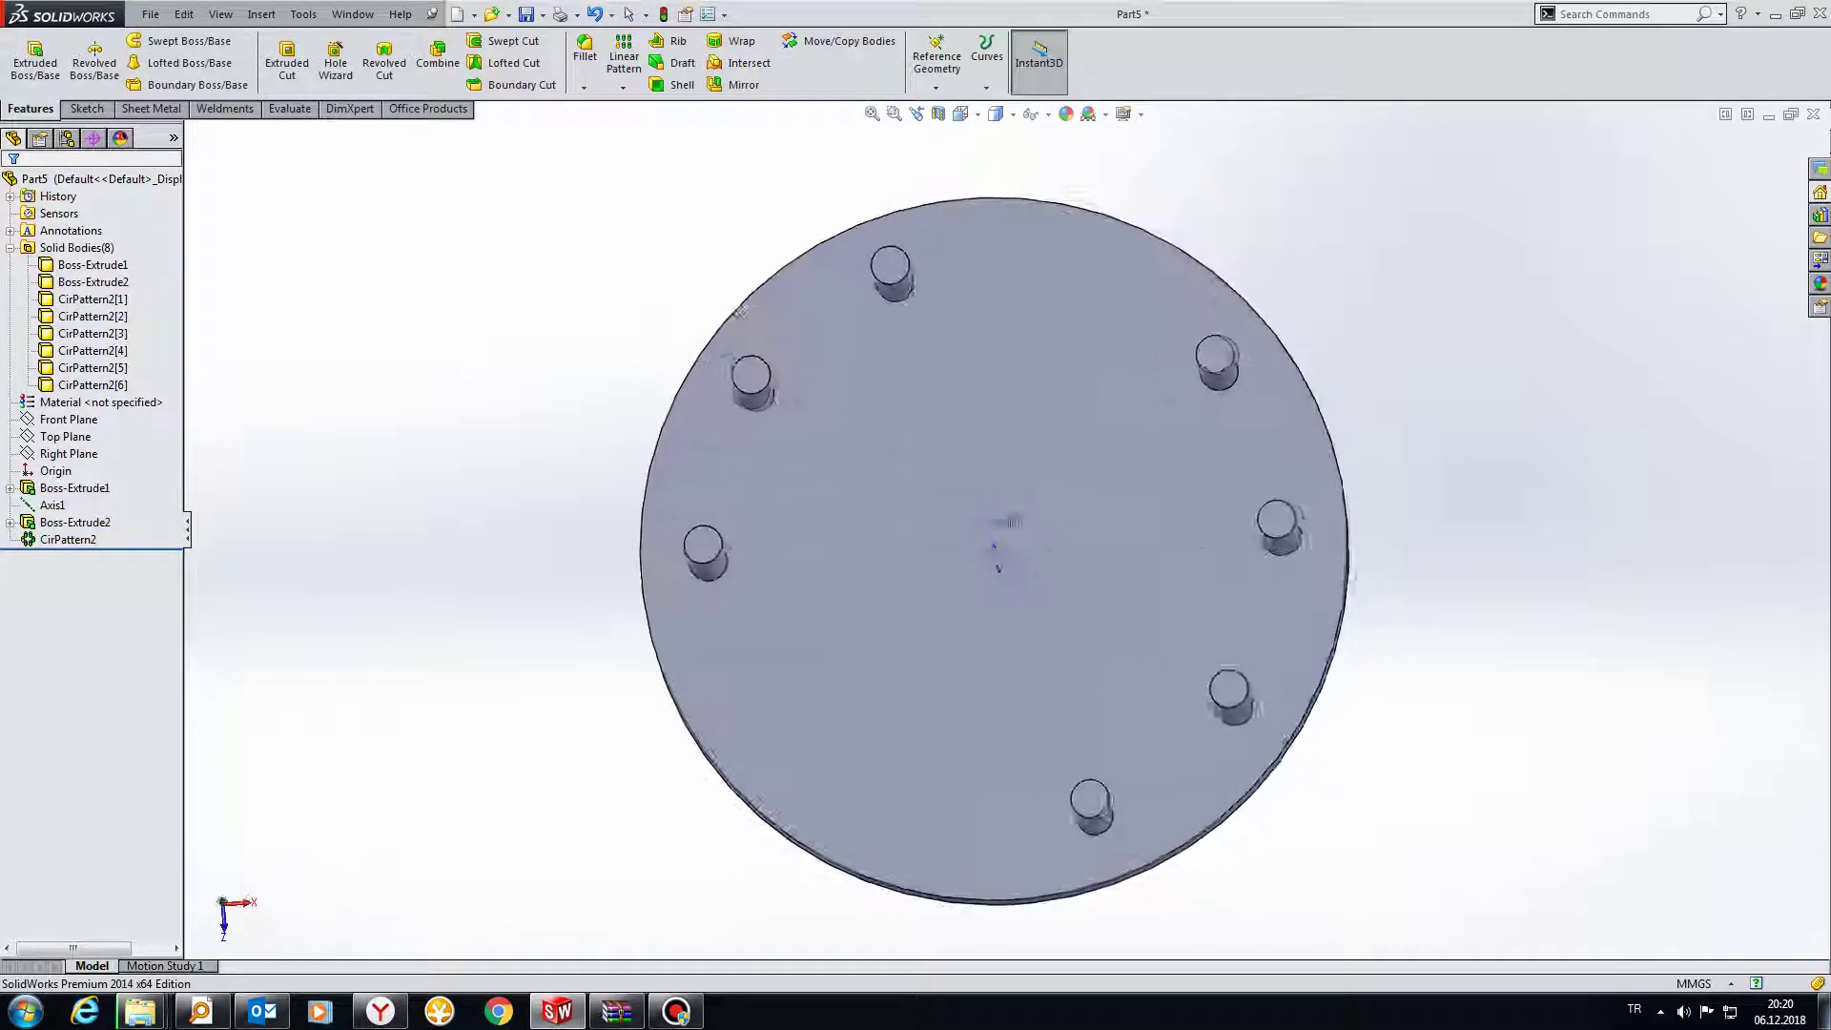